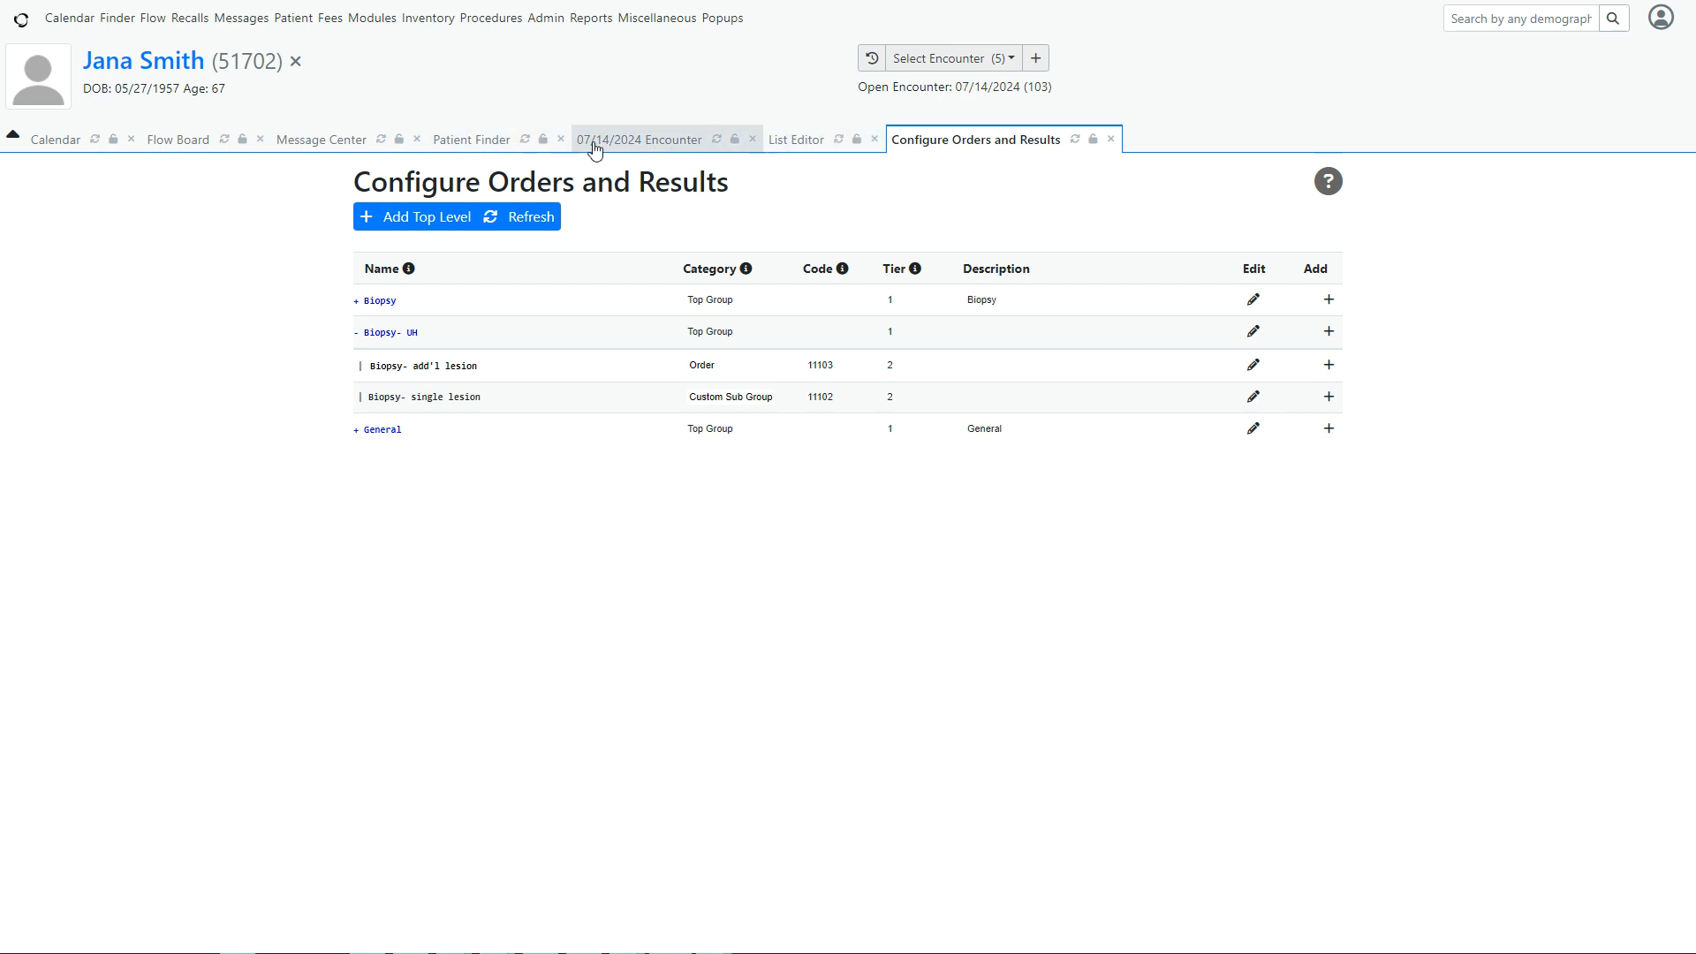
# Close the open procedure order in the 07/14/2024 encounter and start a new procedure order
pyautogui.click(649, 139)
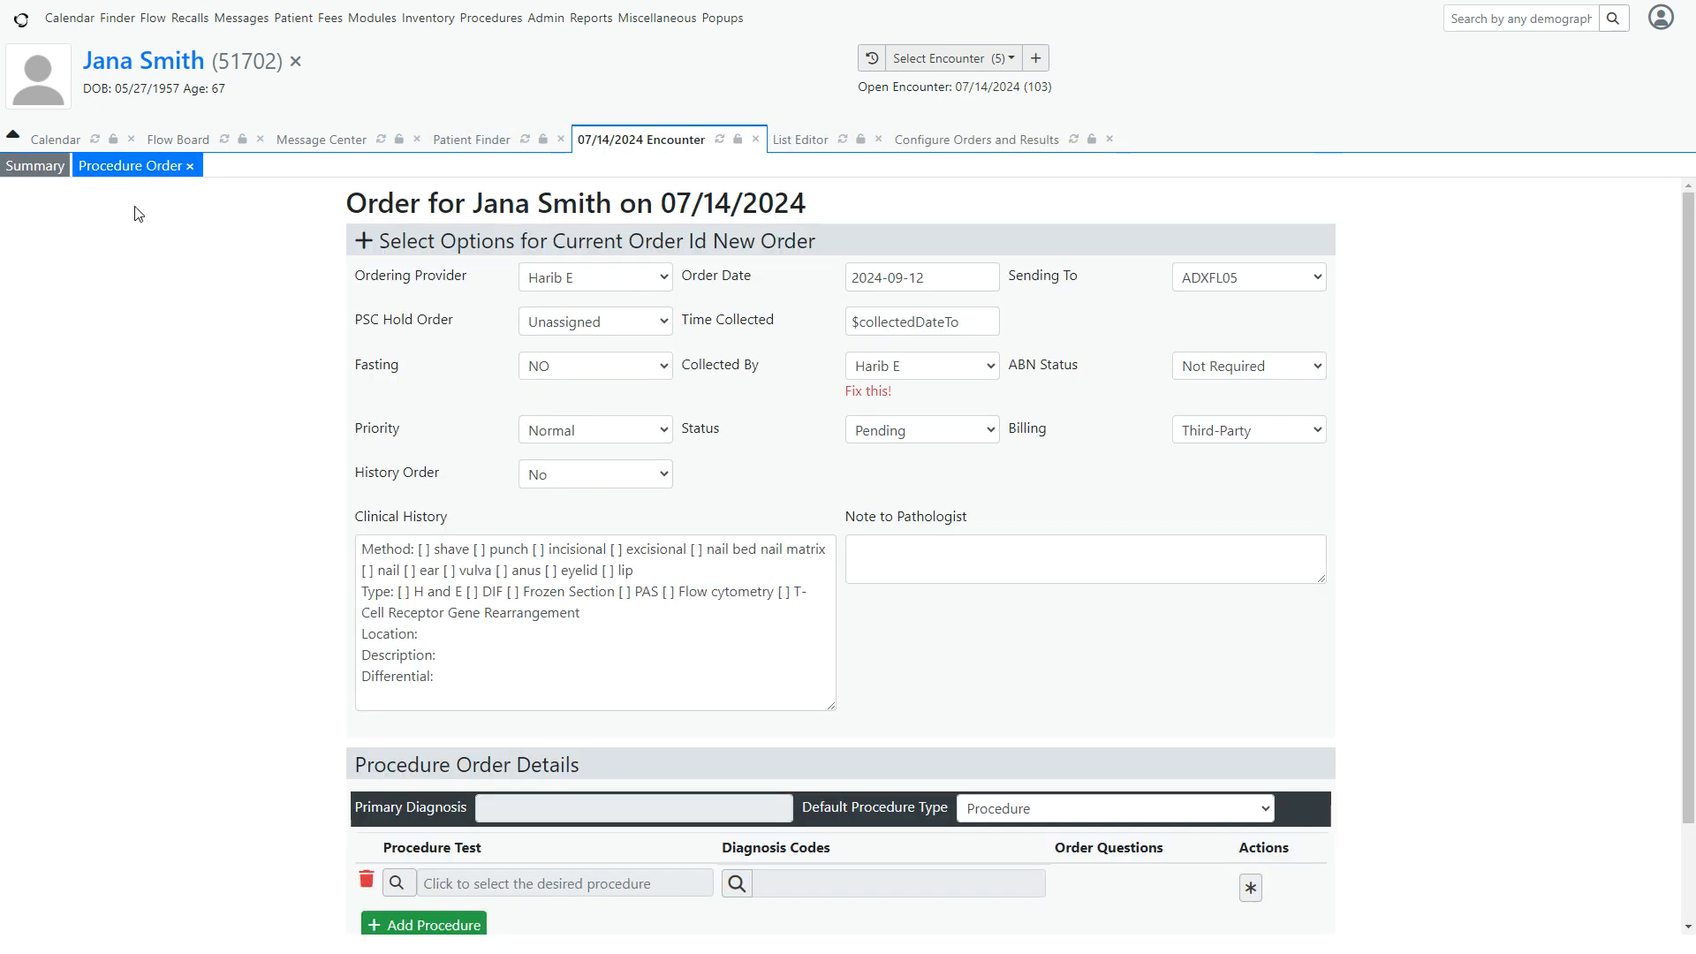
pyautogui.click(188, 166)
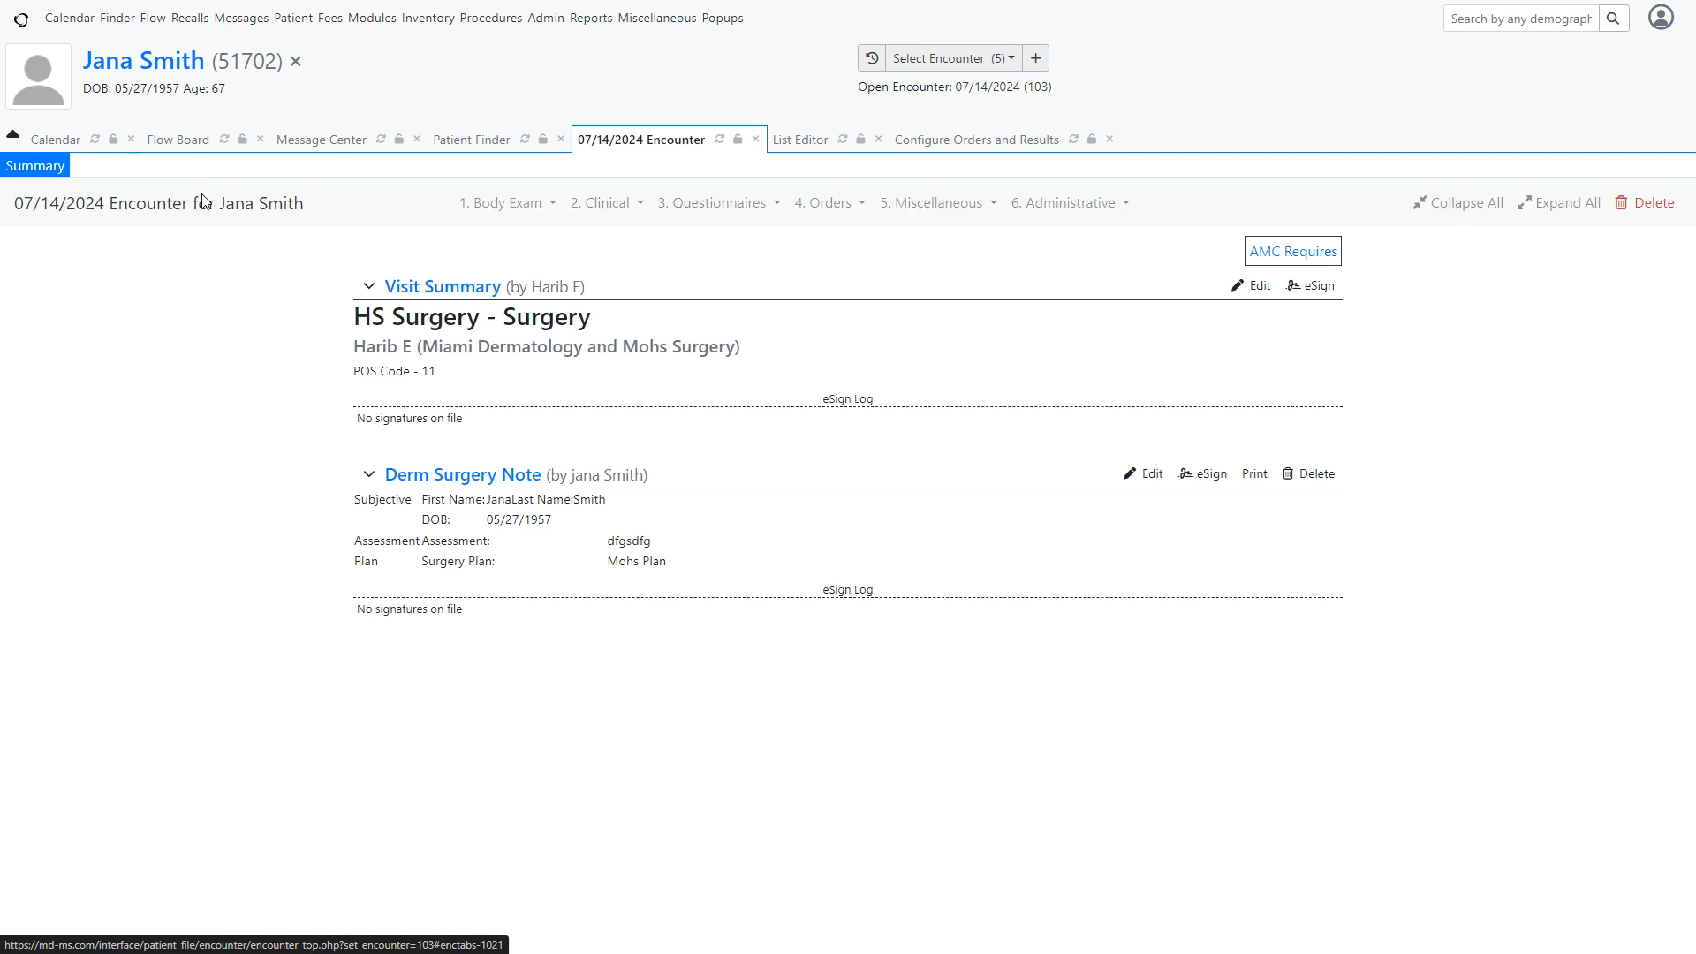
pyautogui.click(830, 203)
pyautogui.click(861, 243)
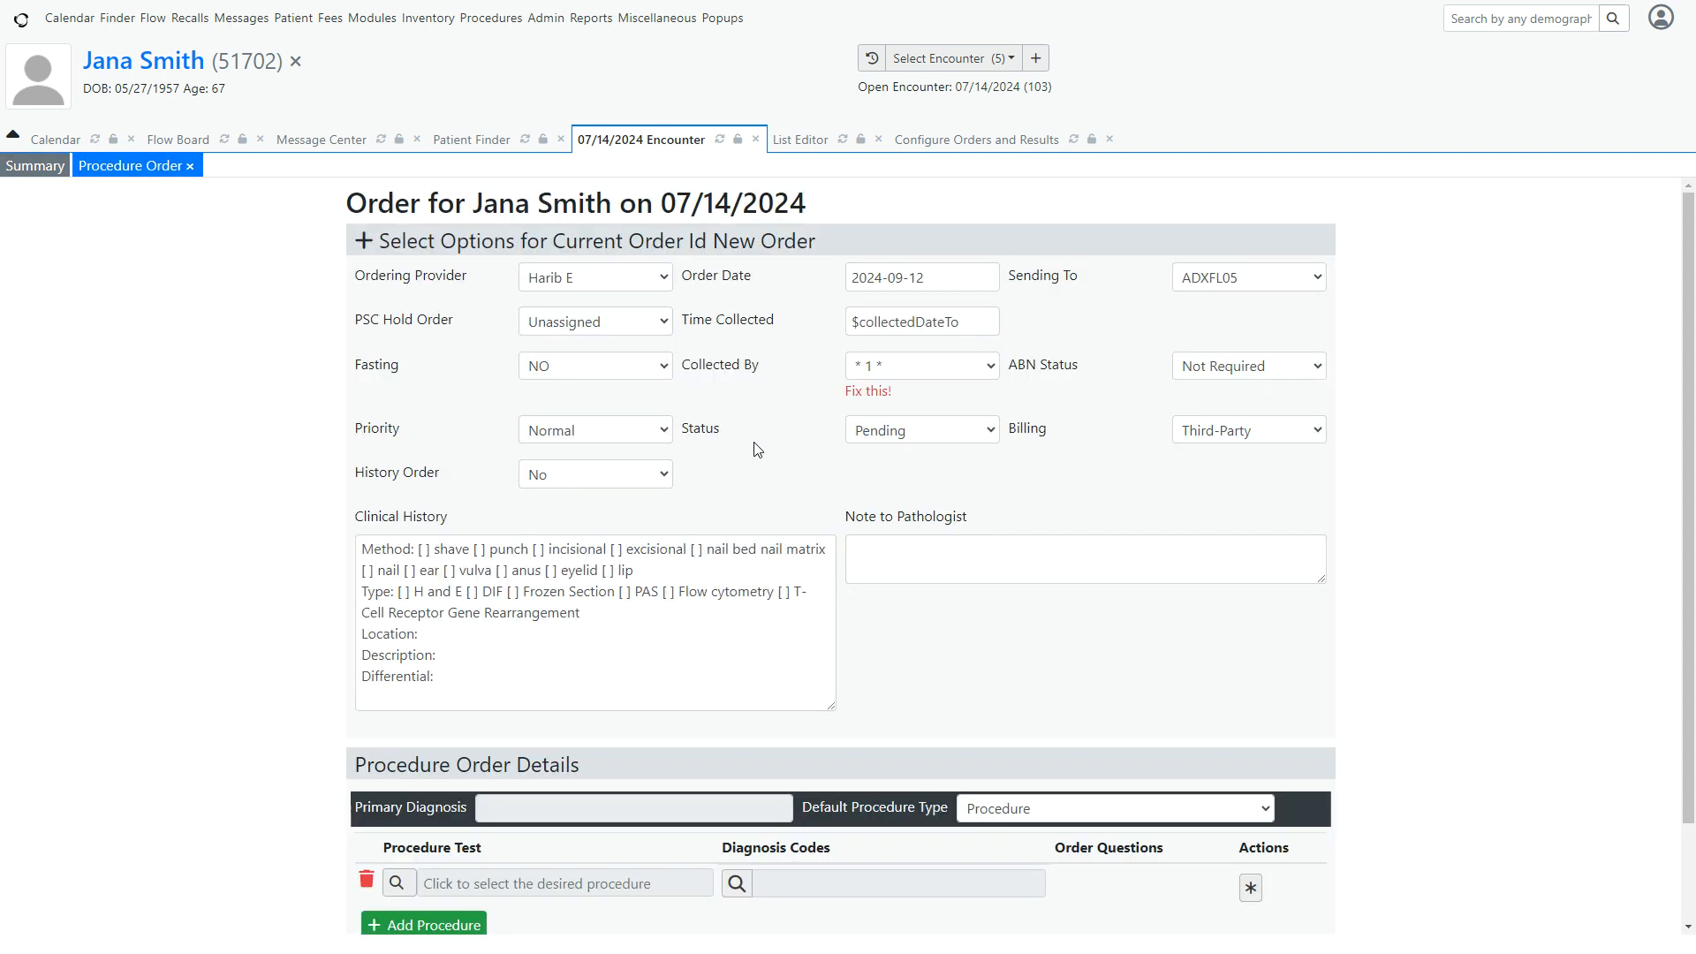
# View the procedure finder for the order's empty procedure test, with its search and favorites options, and close it
pyautogui.scroll(-1, 640, 742)
pyautogui.scroll(-1, 639, 742)
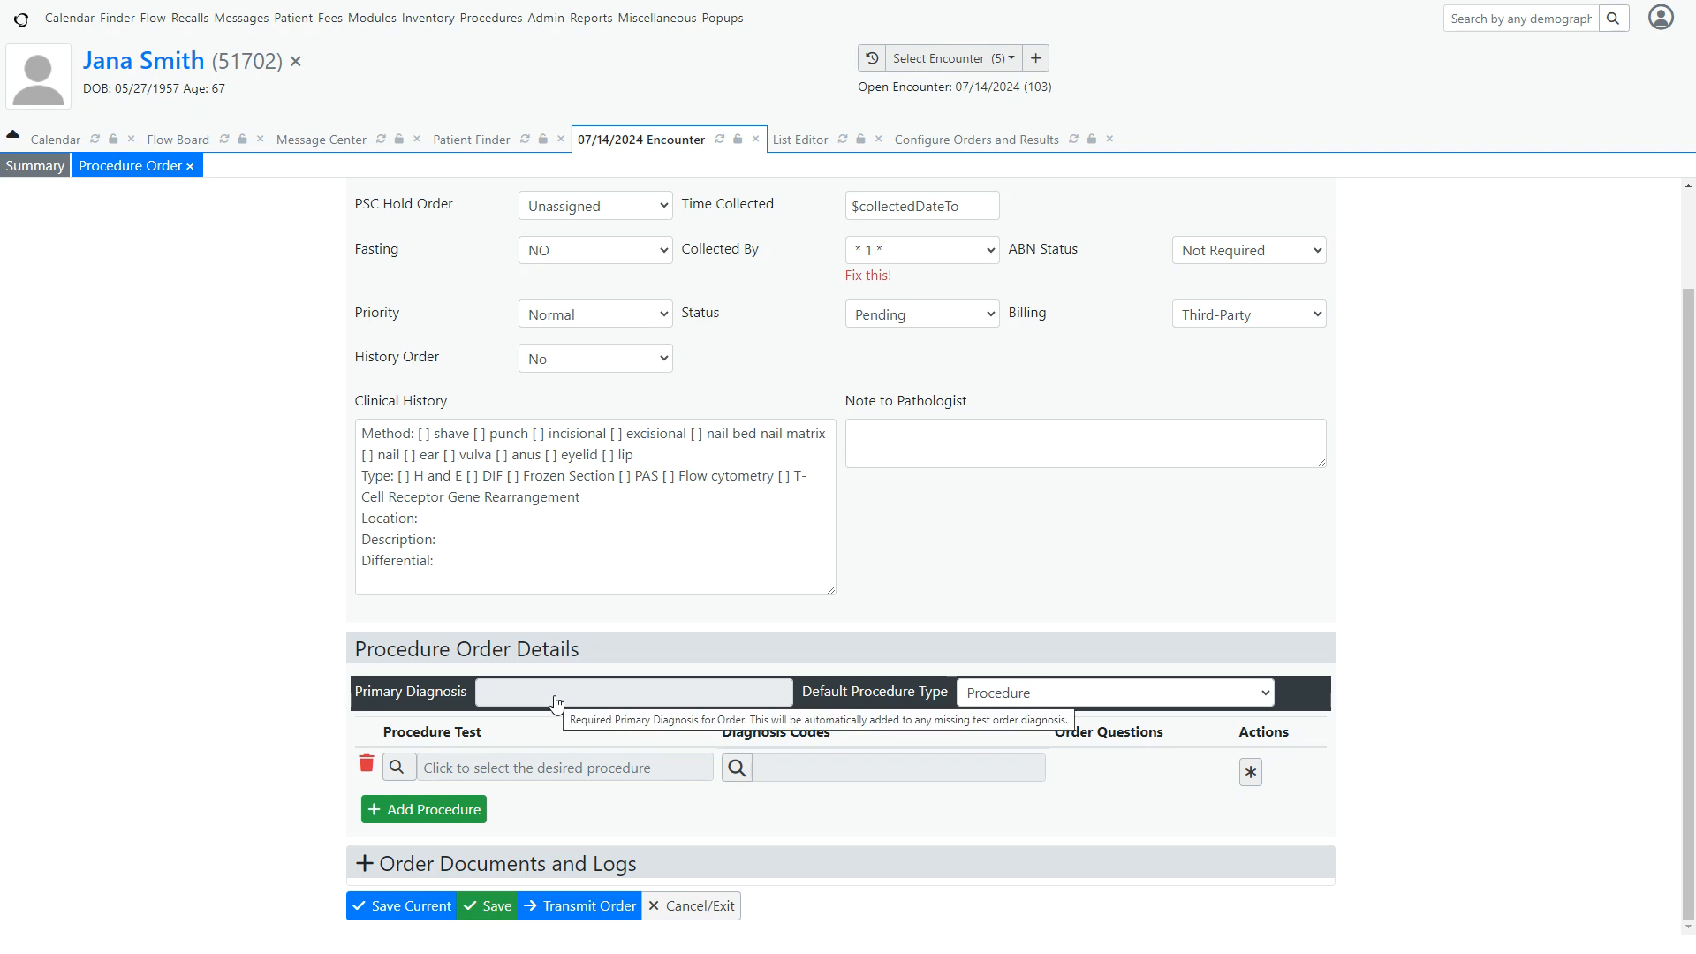
pyautogui.click(553, 767)
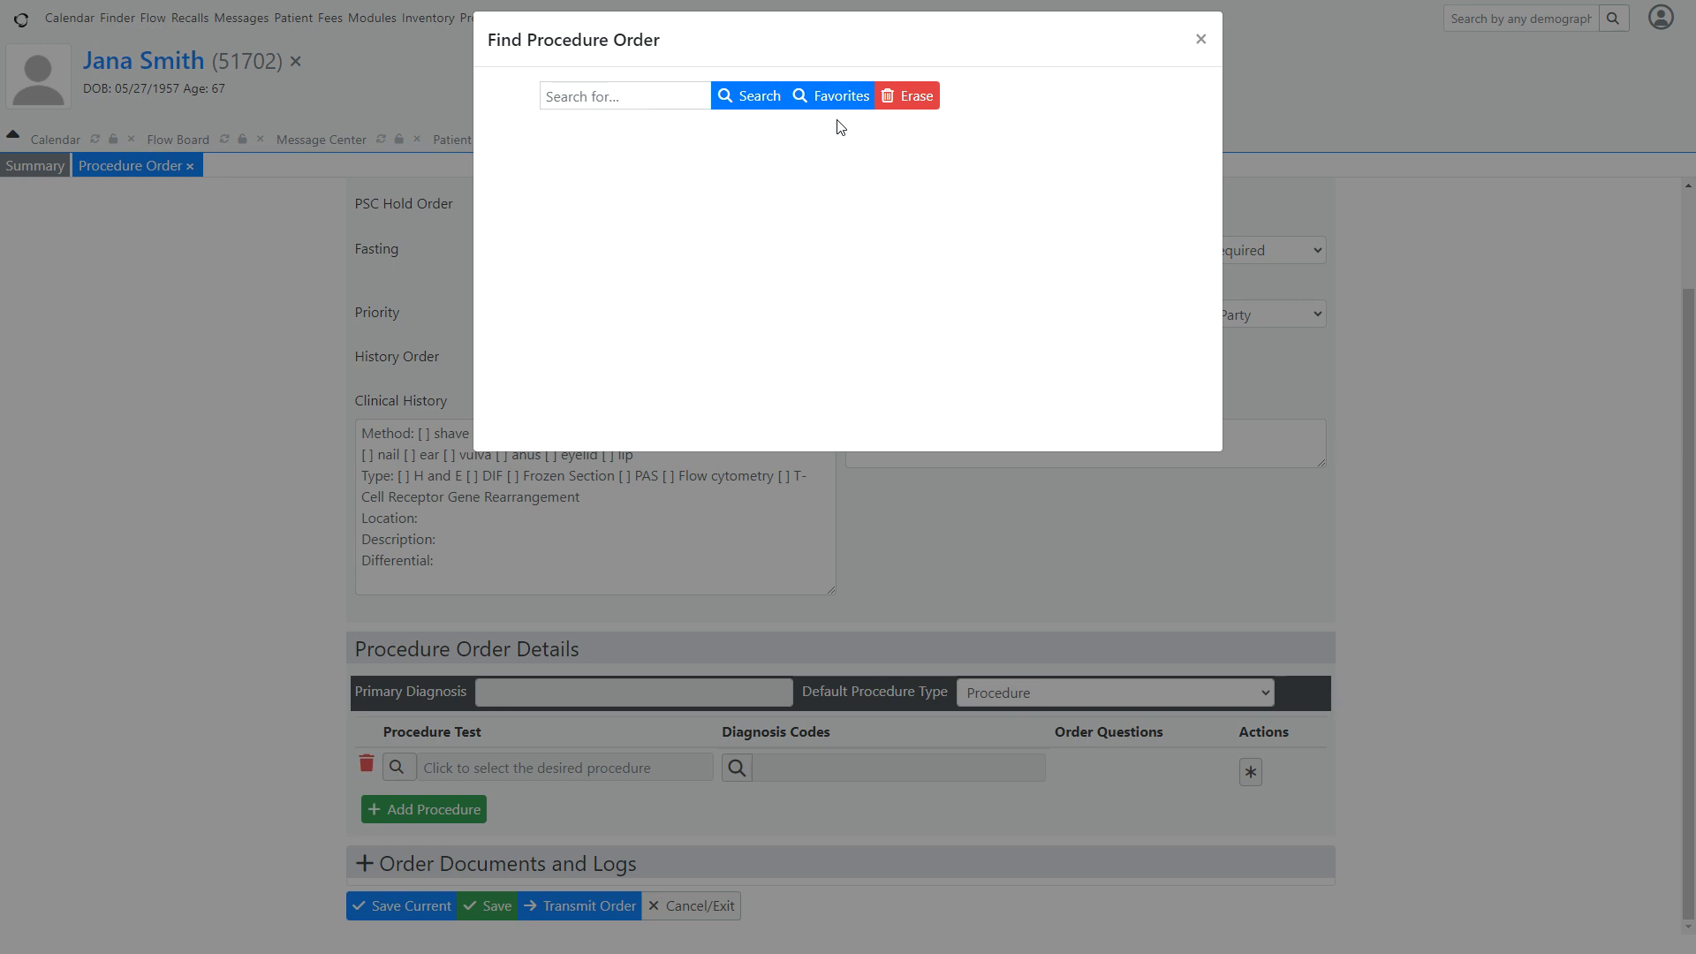
pyautogui.click(1201, 41)
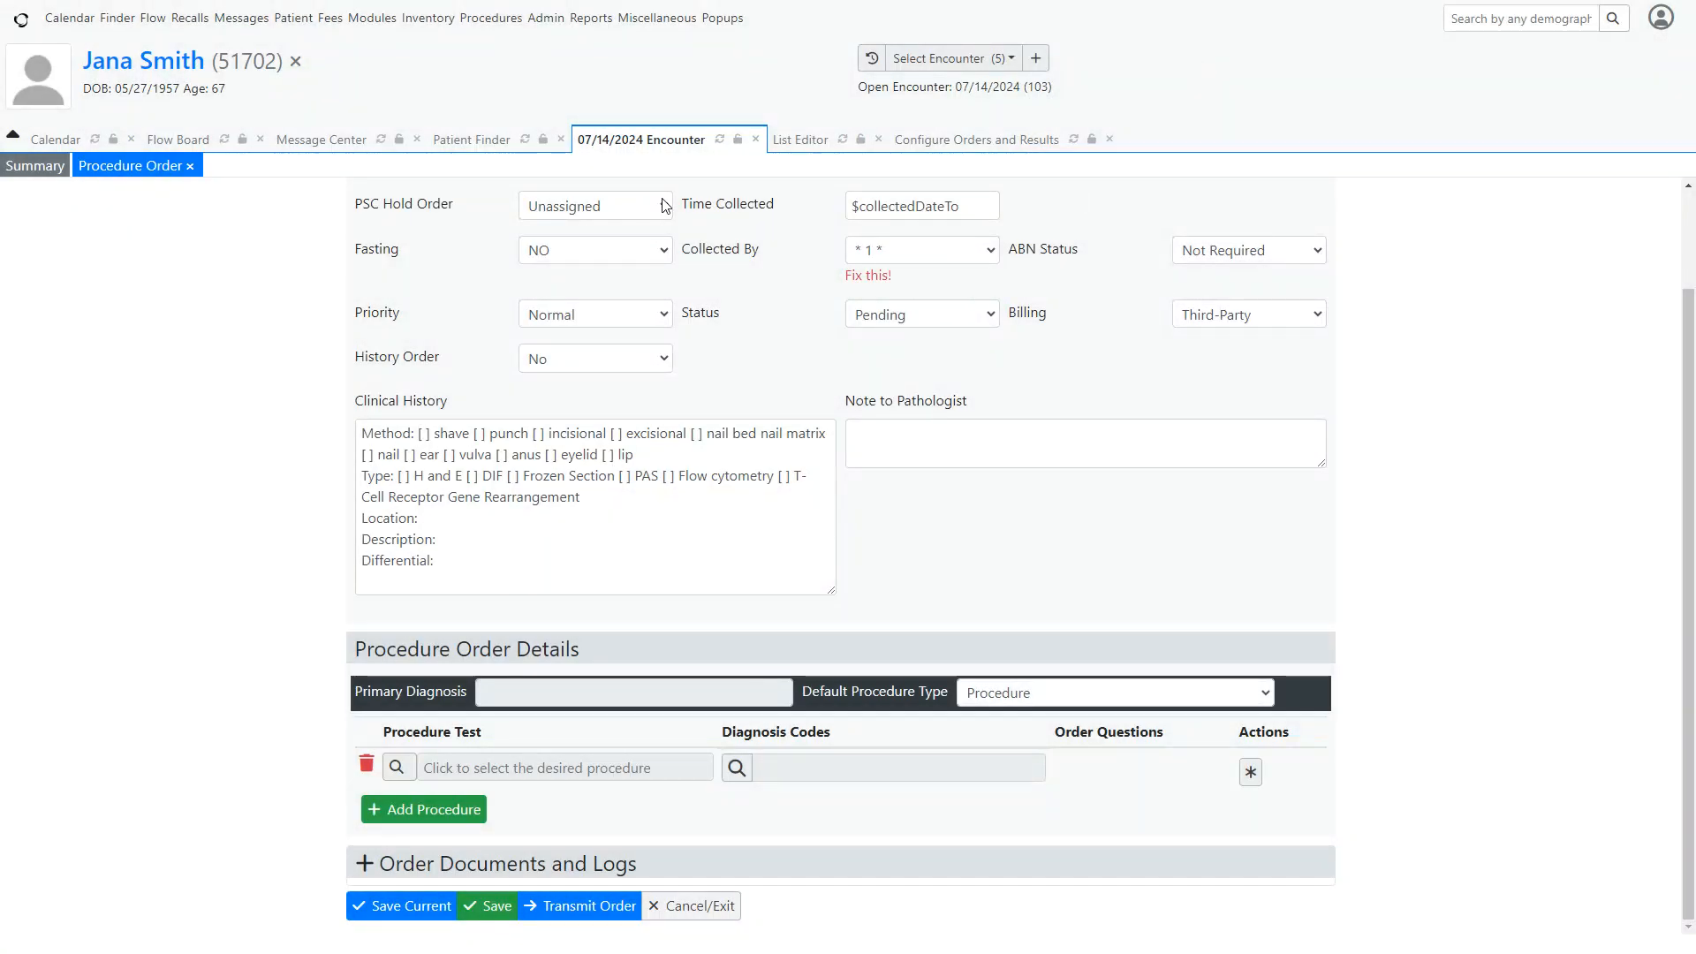
# Return to the orders and results configuration and expand the Biopsy- UH group
pyautogui.click(491, 21)
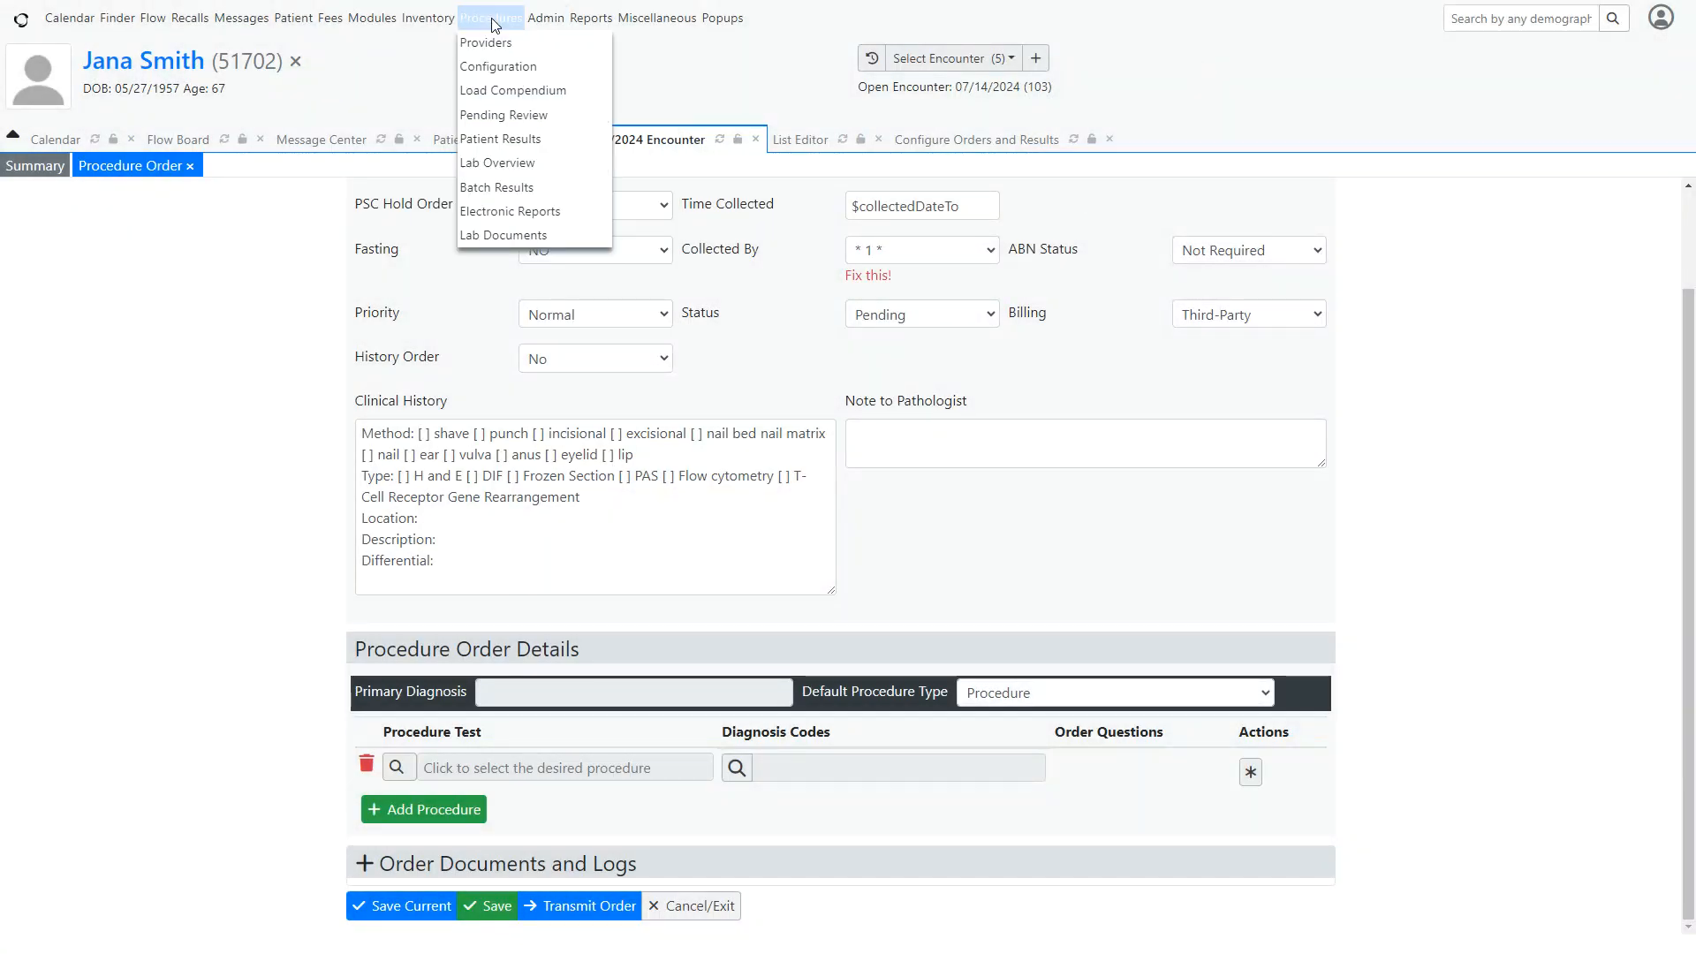
pyautogui.click(492, 67)
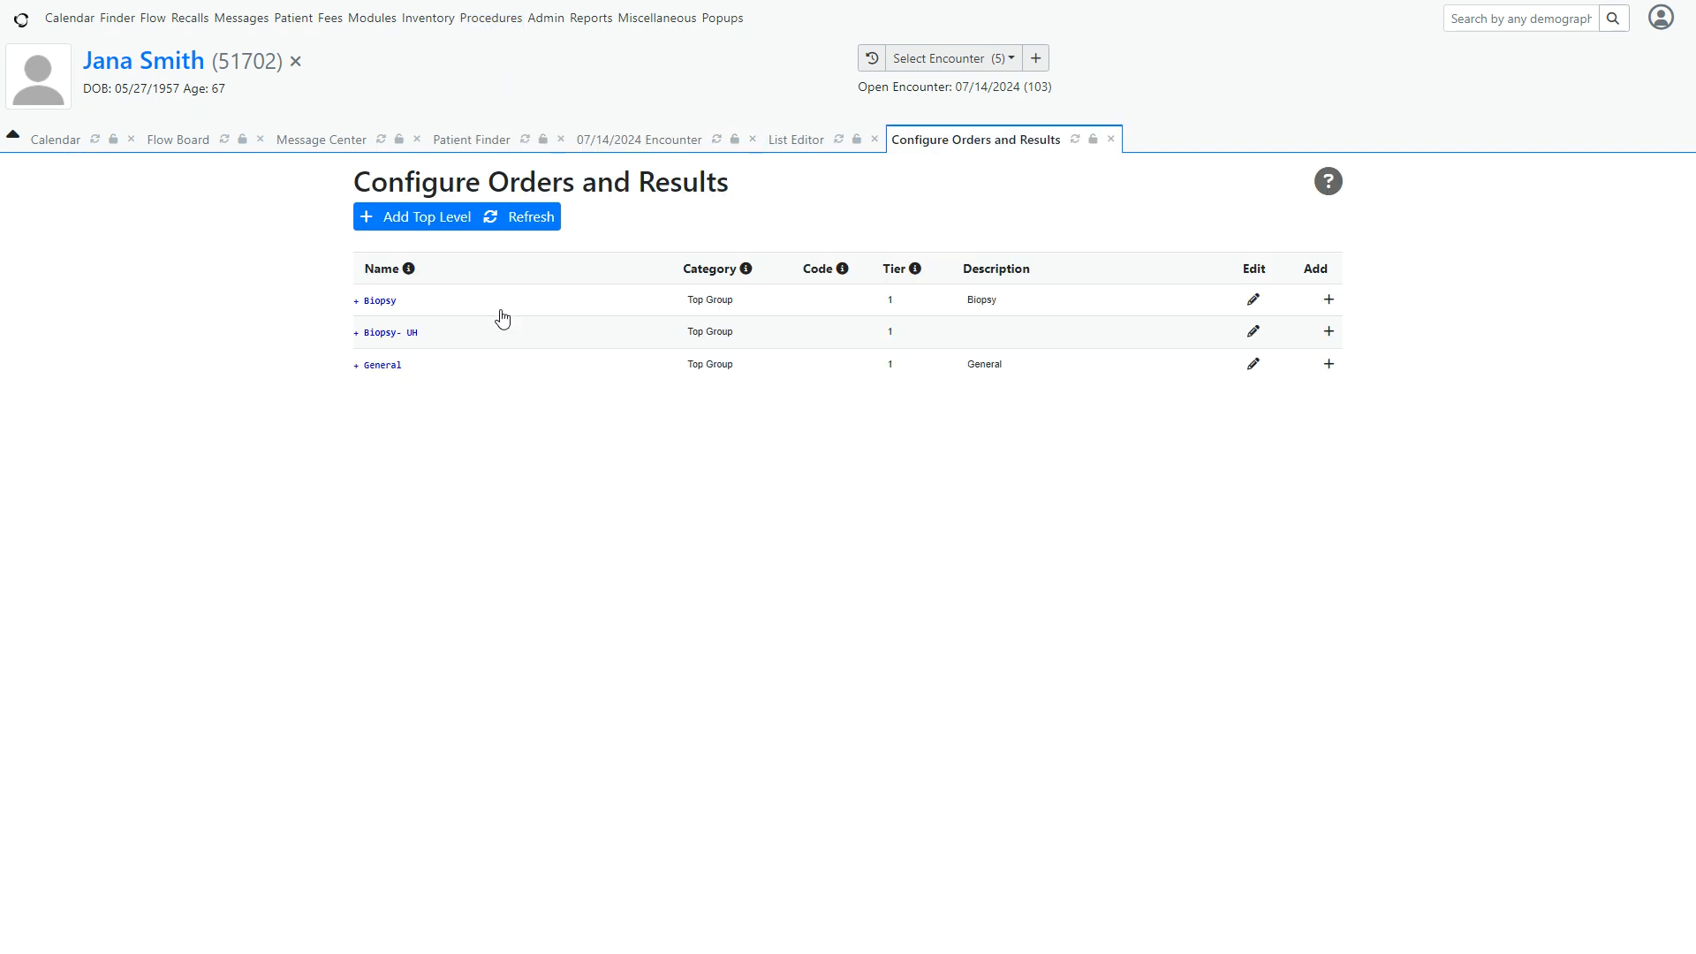
pyautogui.click(357, 333)
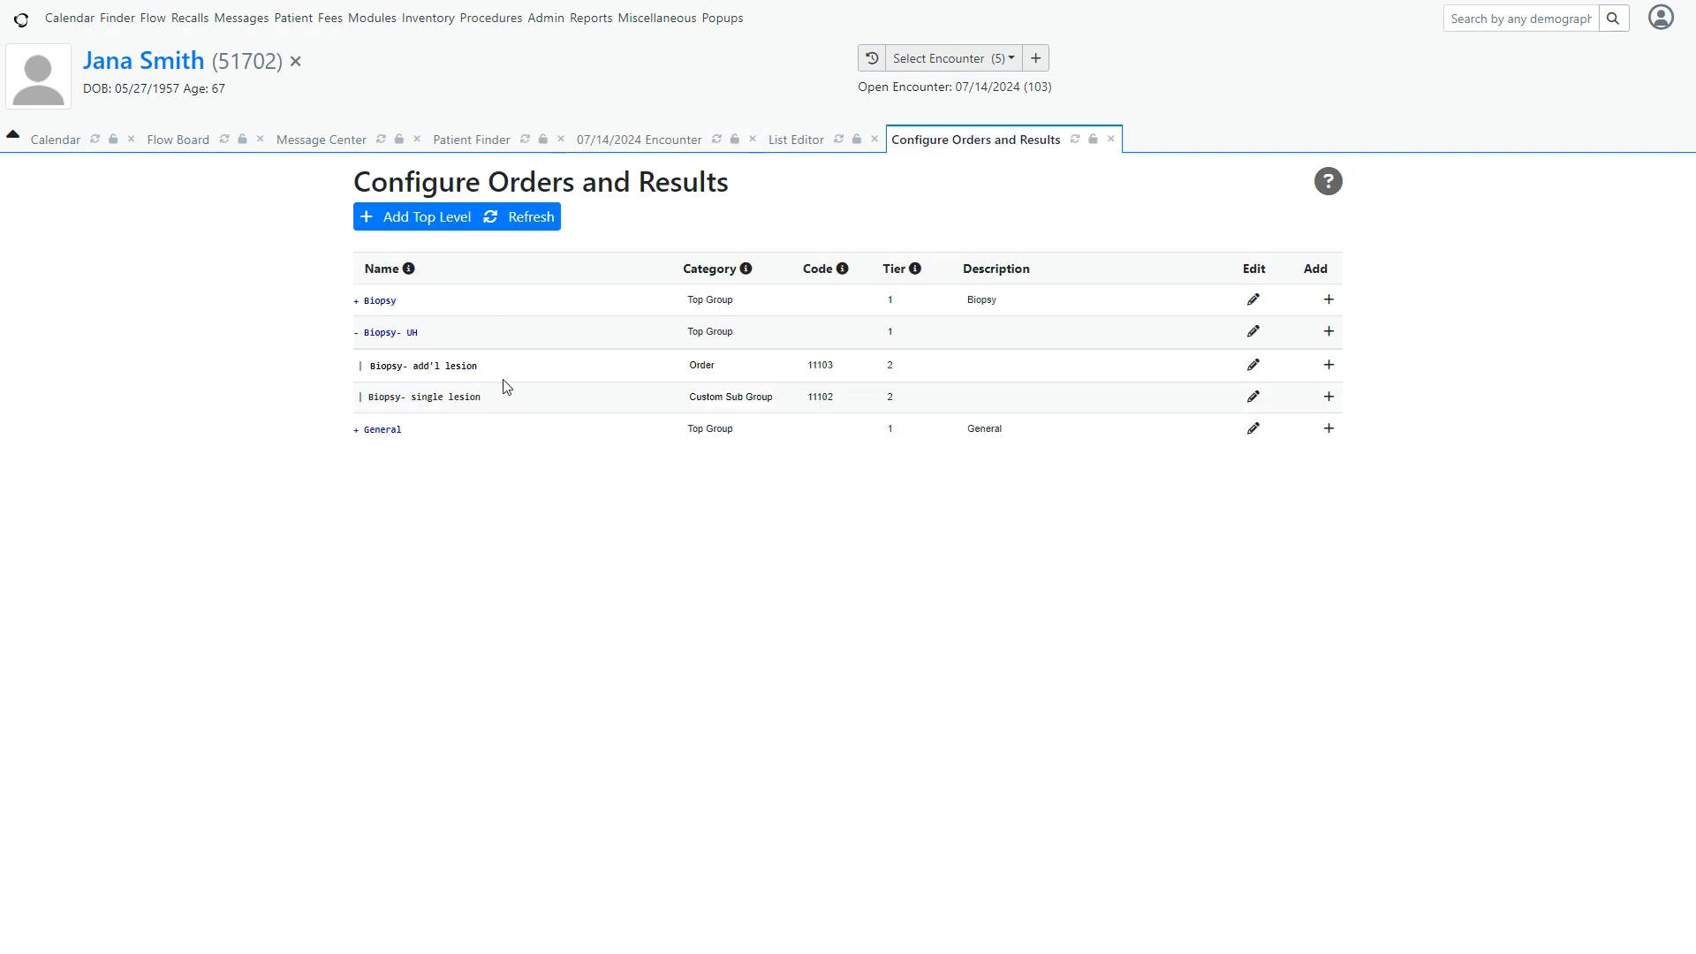
# Examine the procedure tier options in the details of Biopsy- add'l lesion and close them without saving
pyautogui.click(1253, 366)
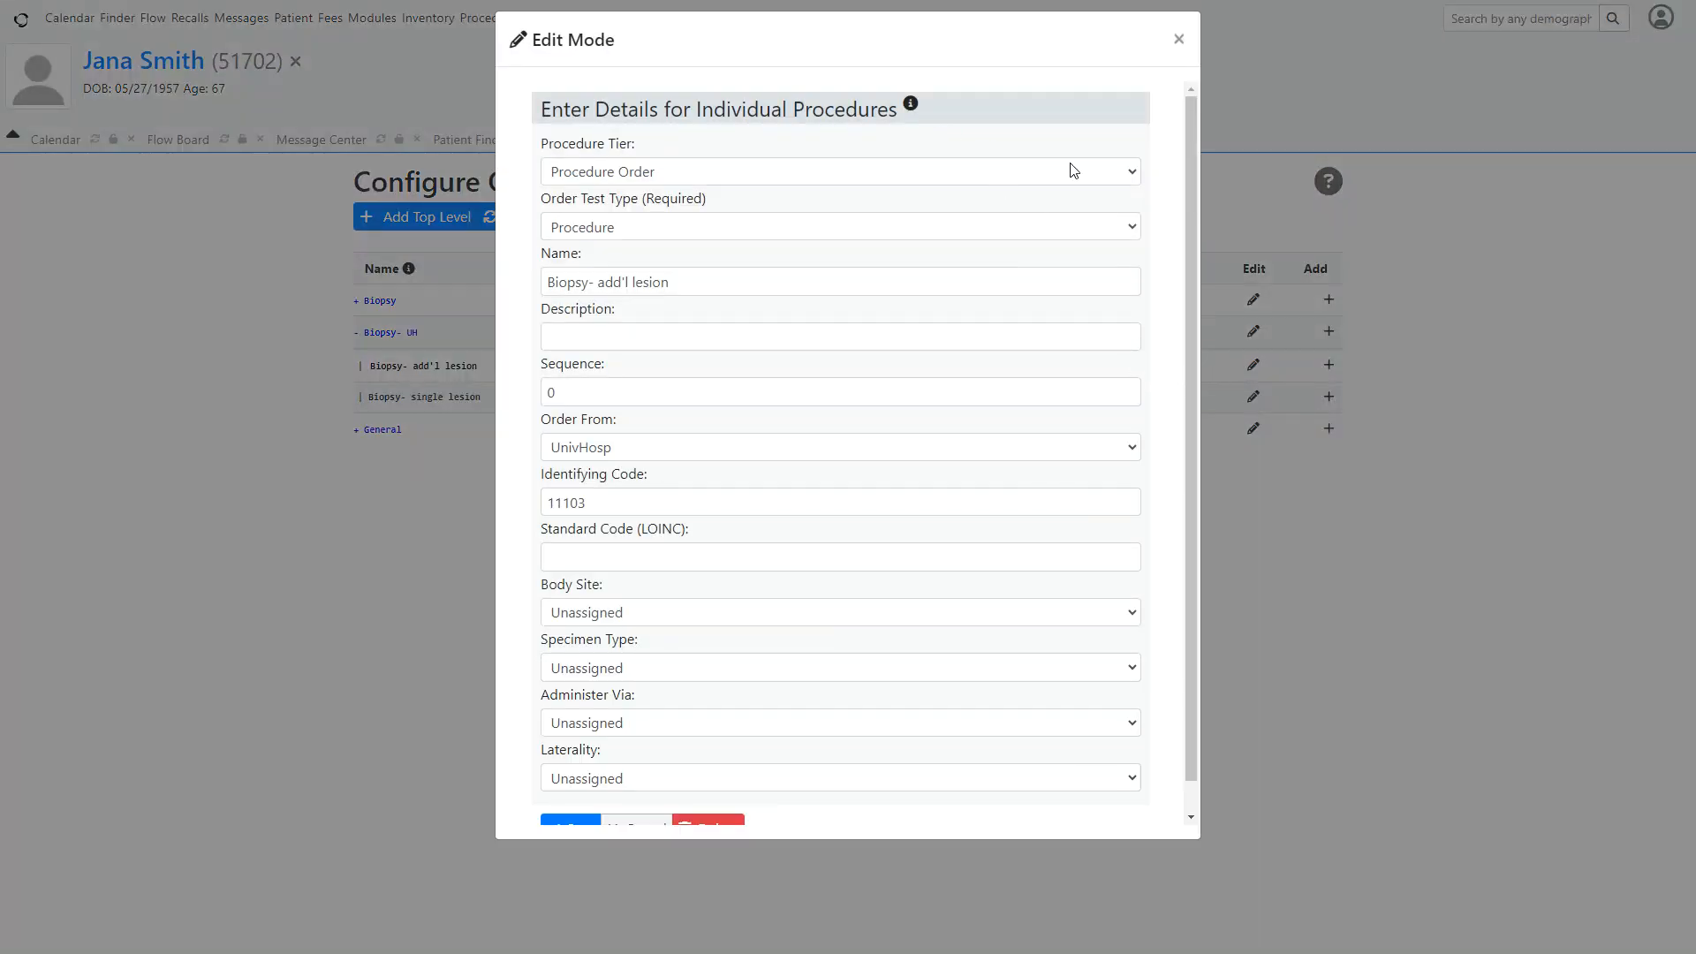
pyautogui.click(1133, 173)
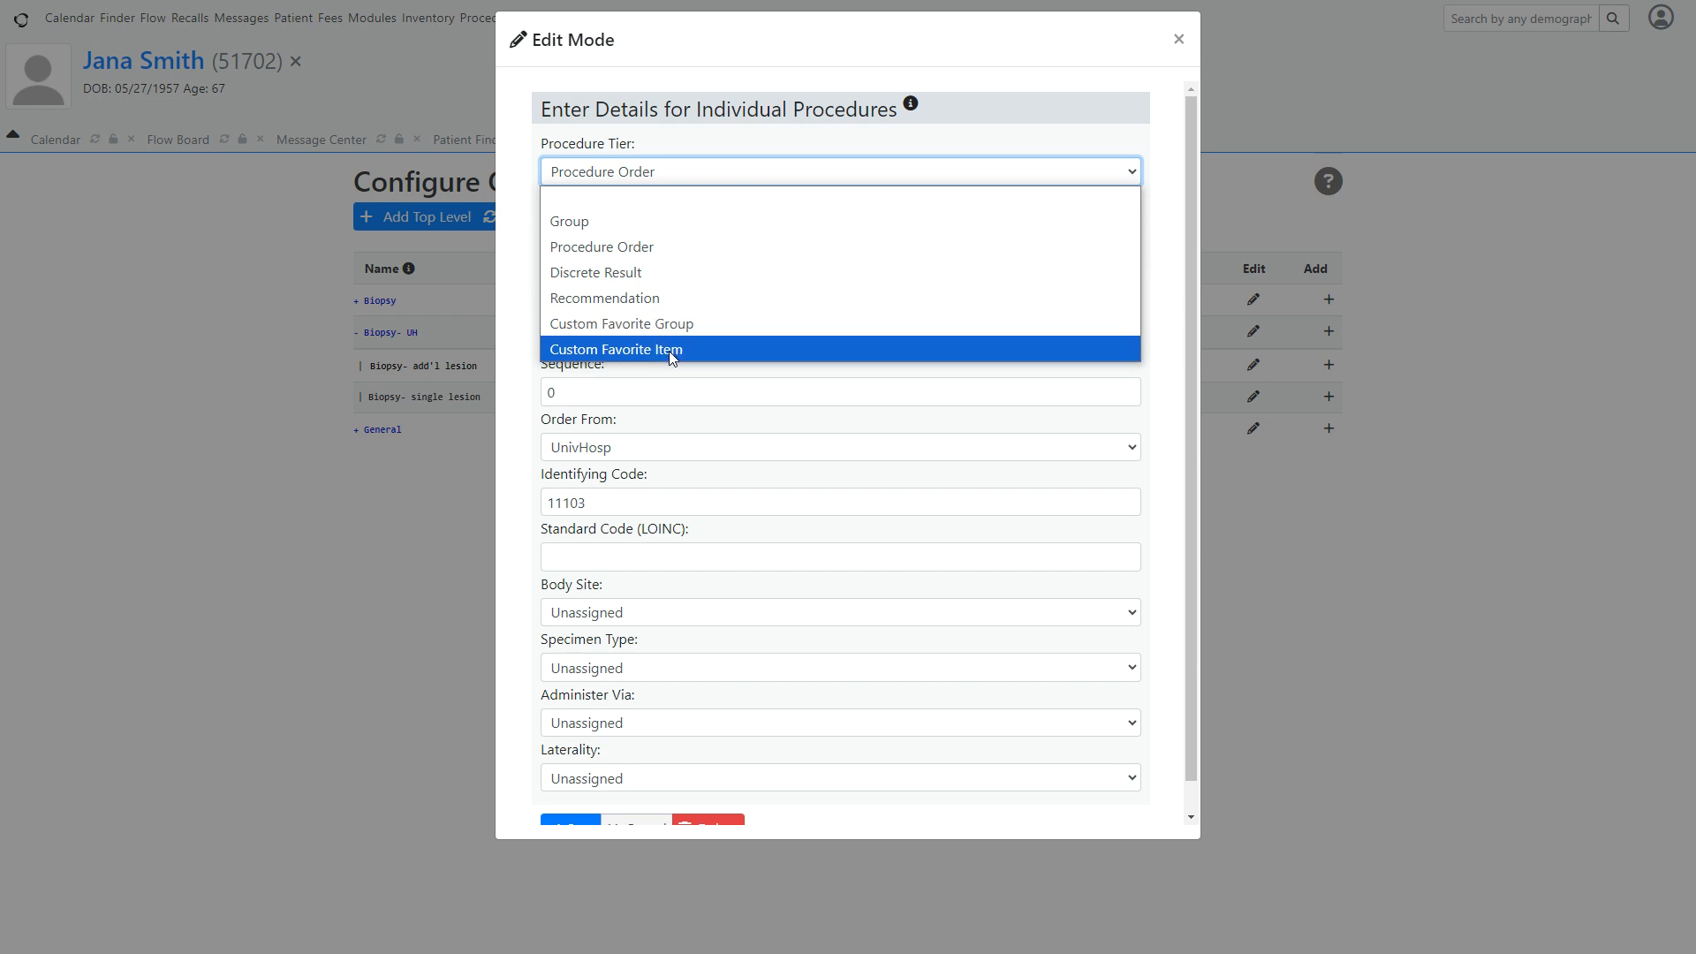
pyautogui.click(1097, 136)
pyautogui.click(1178, 39)
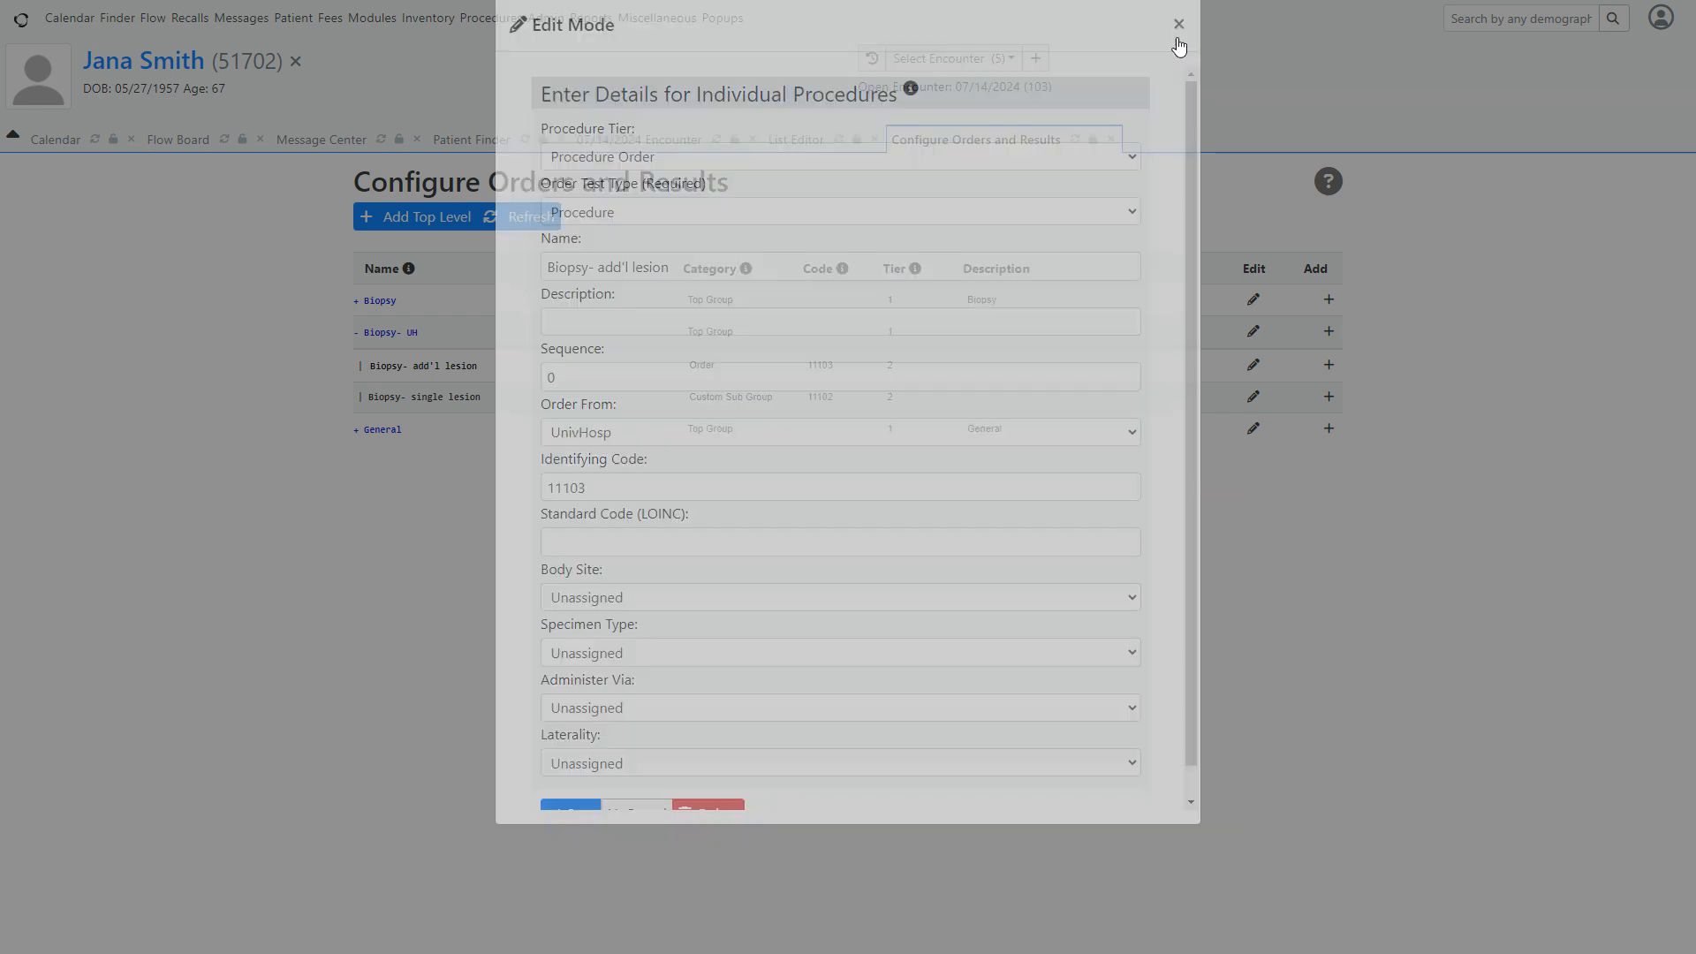
# Enter "Twinkle" as the description of the Biopsy- single lesion custom favorite group
pyautogui.click(1252, 396)
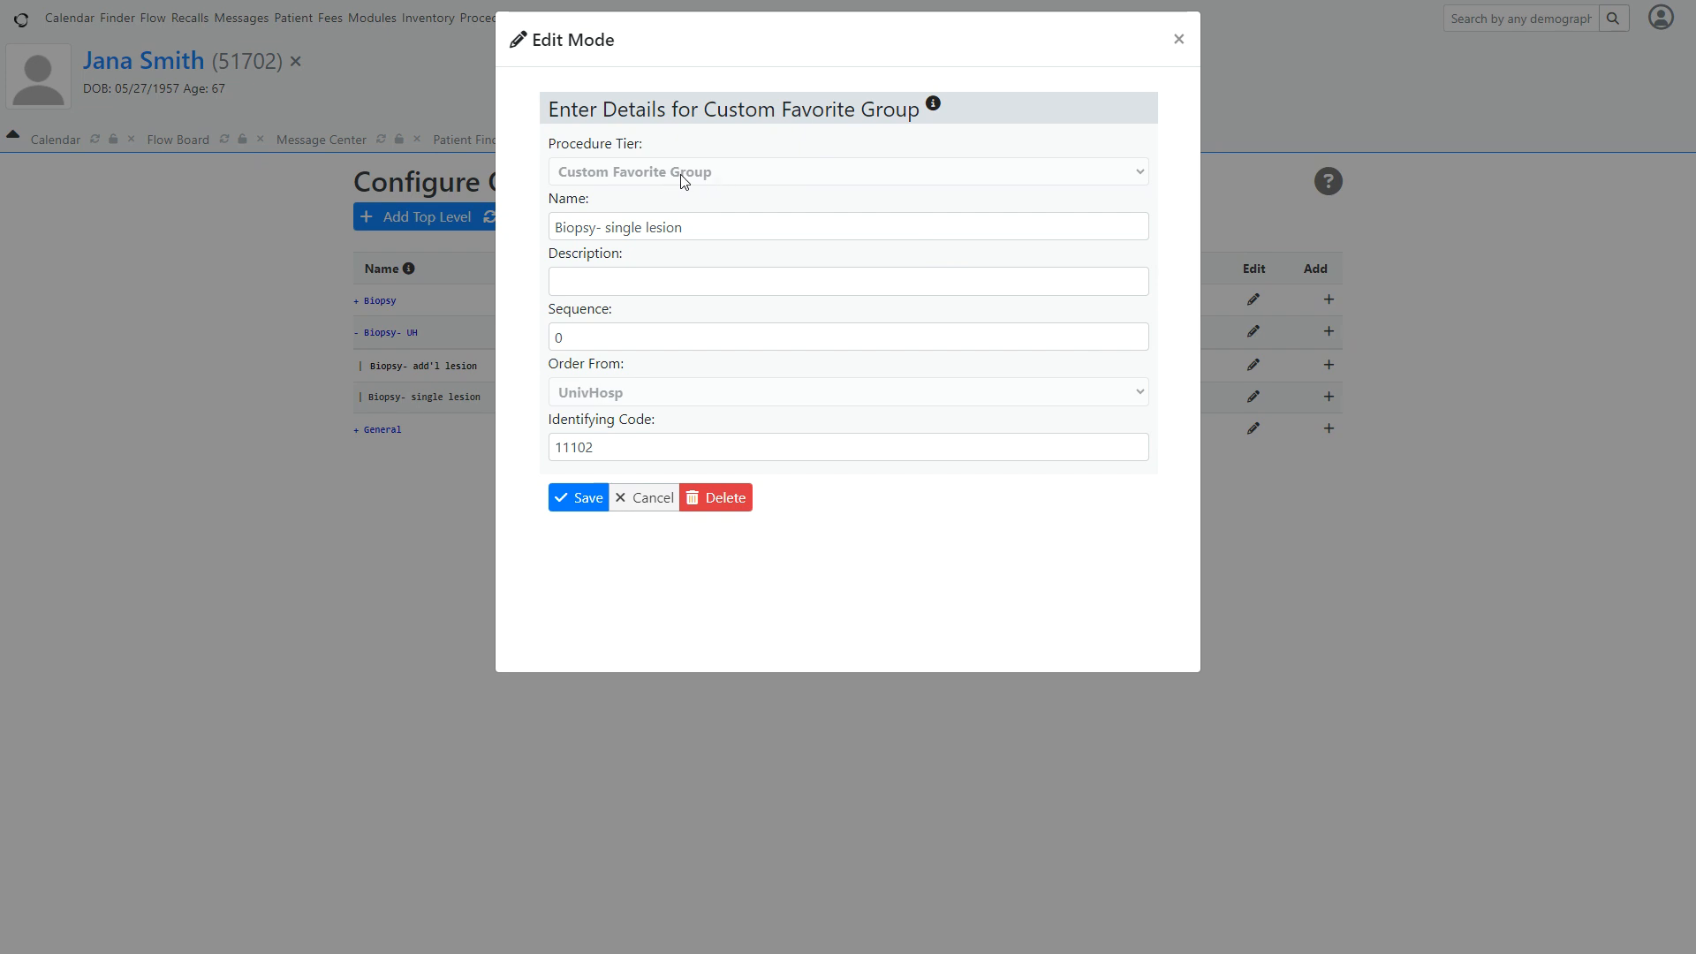
pyautogui.click(627, 284)
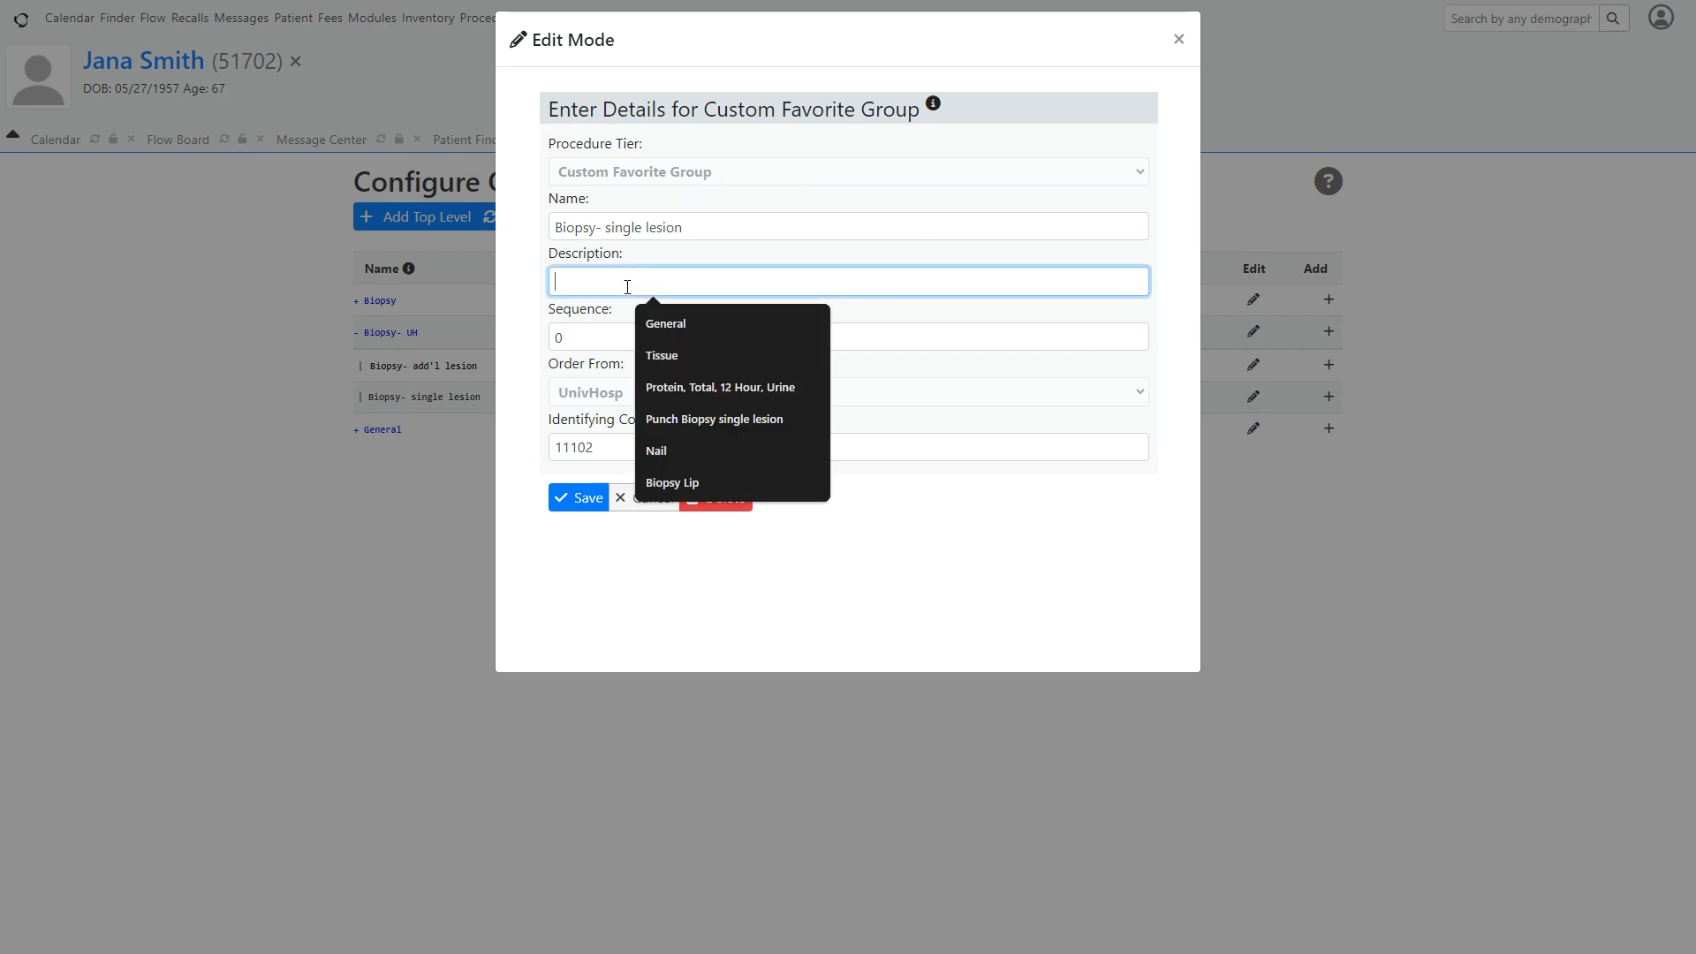
pyautogui.write('Twin')
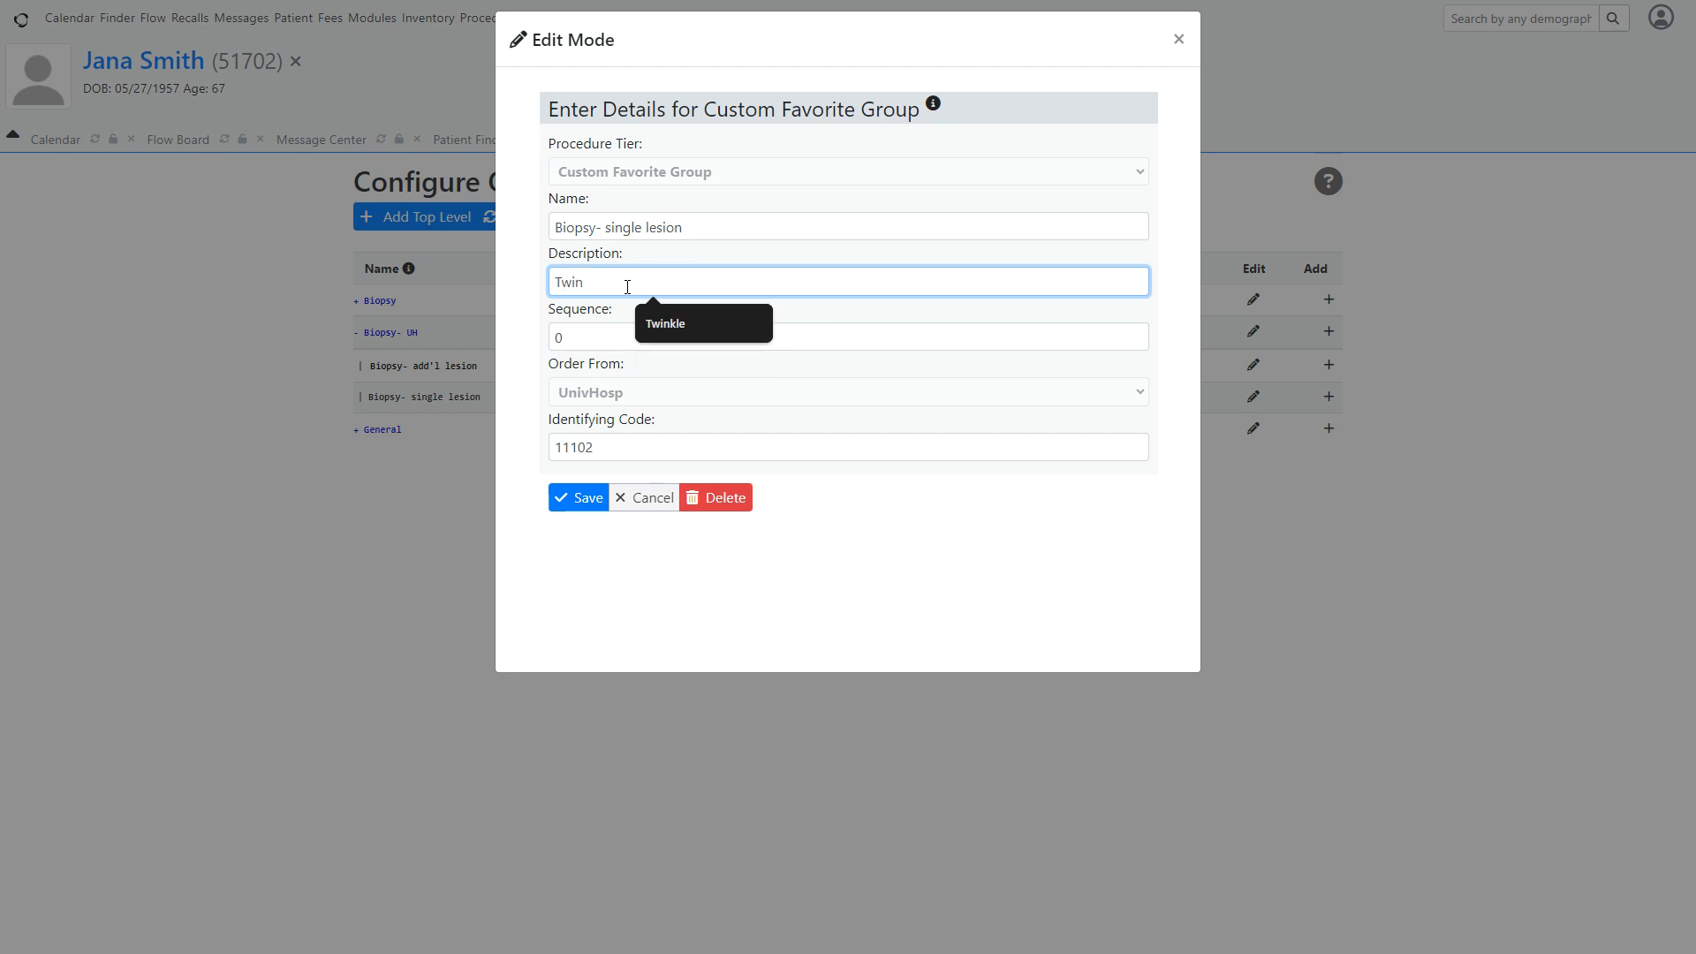
pyautogui.click(671, 325)
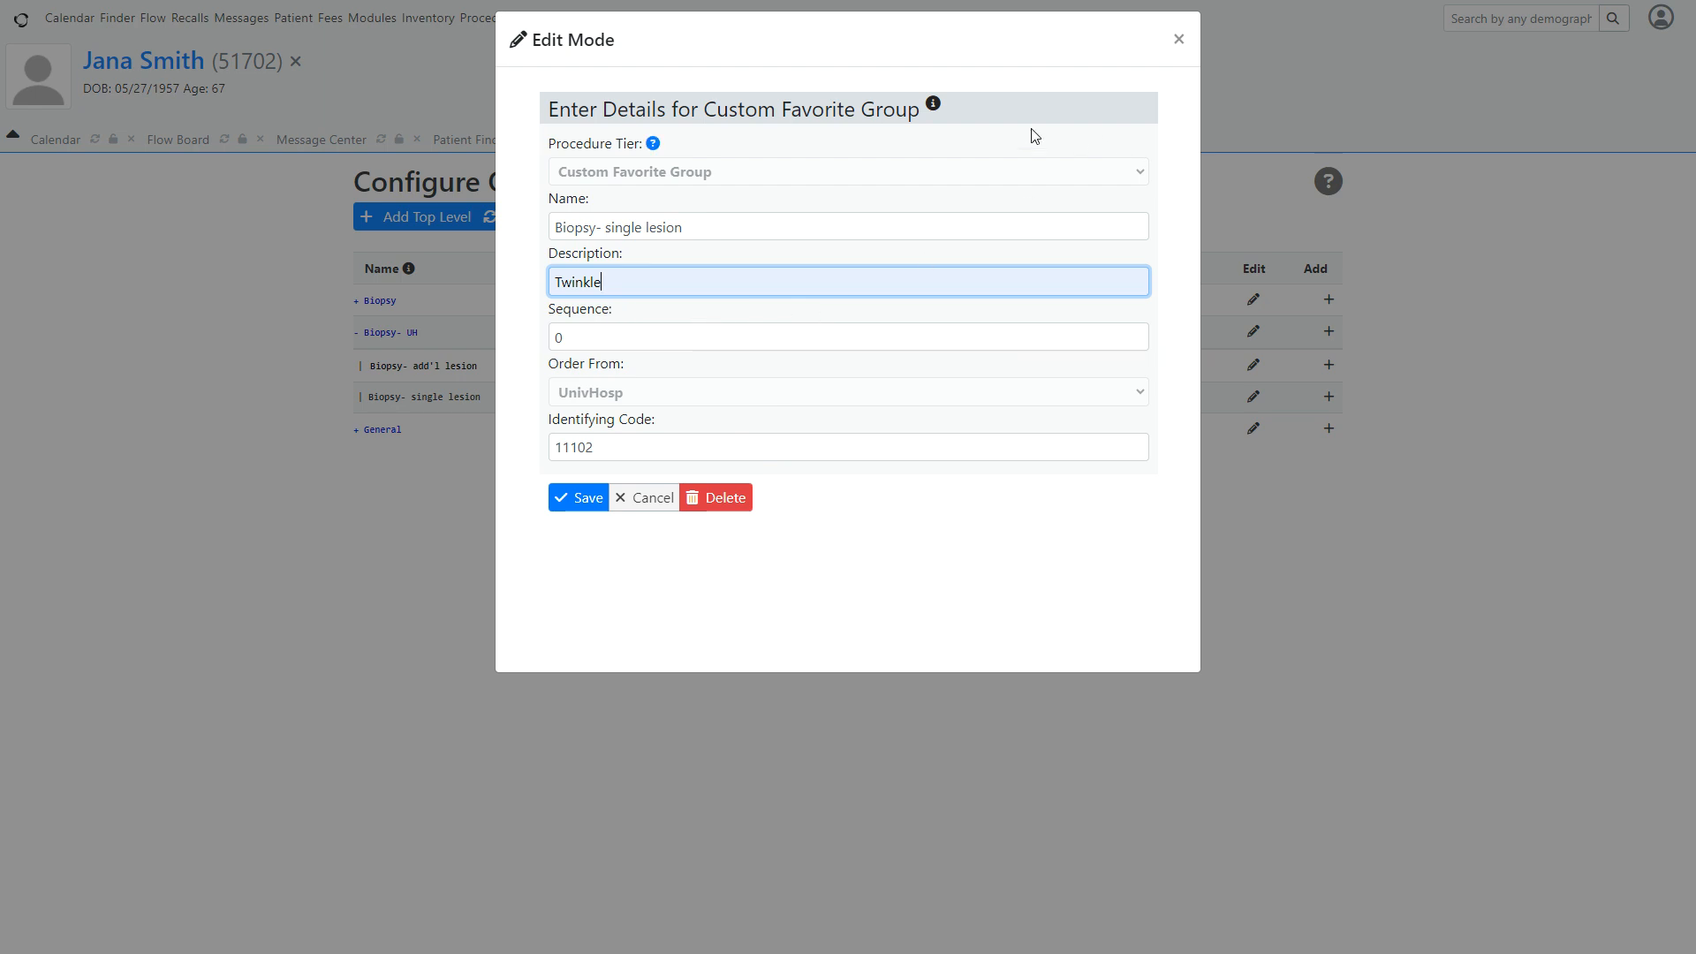
# Read the Procedure Tier help on how single tests, panels and custom groups must be structured
pyautogui.moveTo(931, 104)
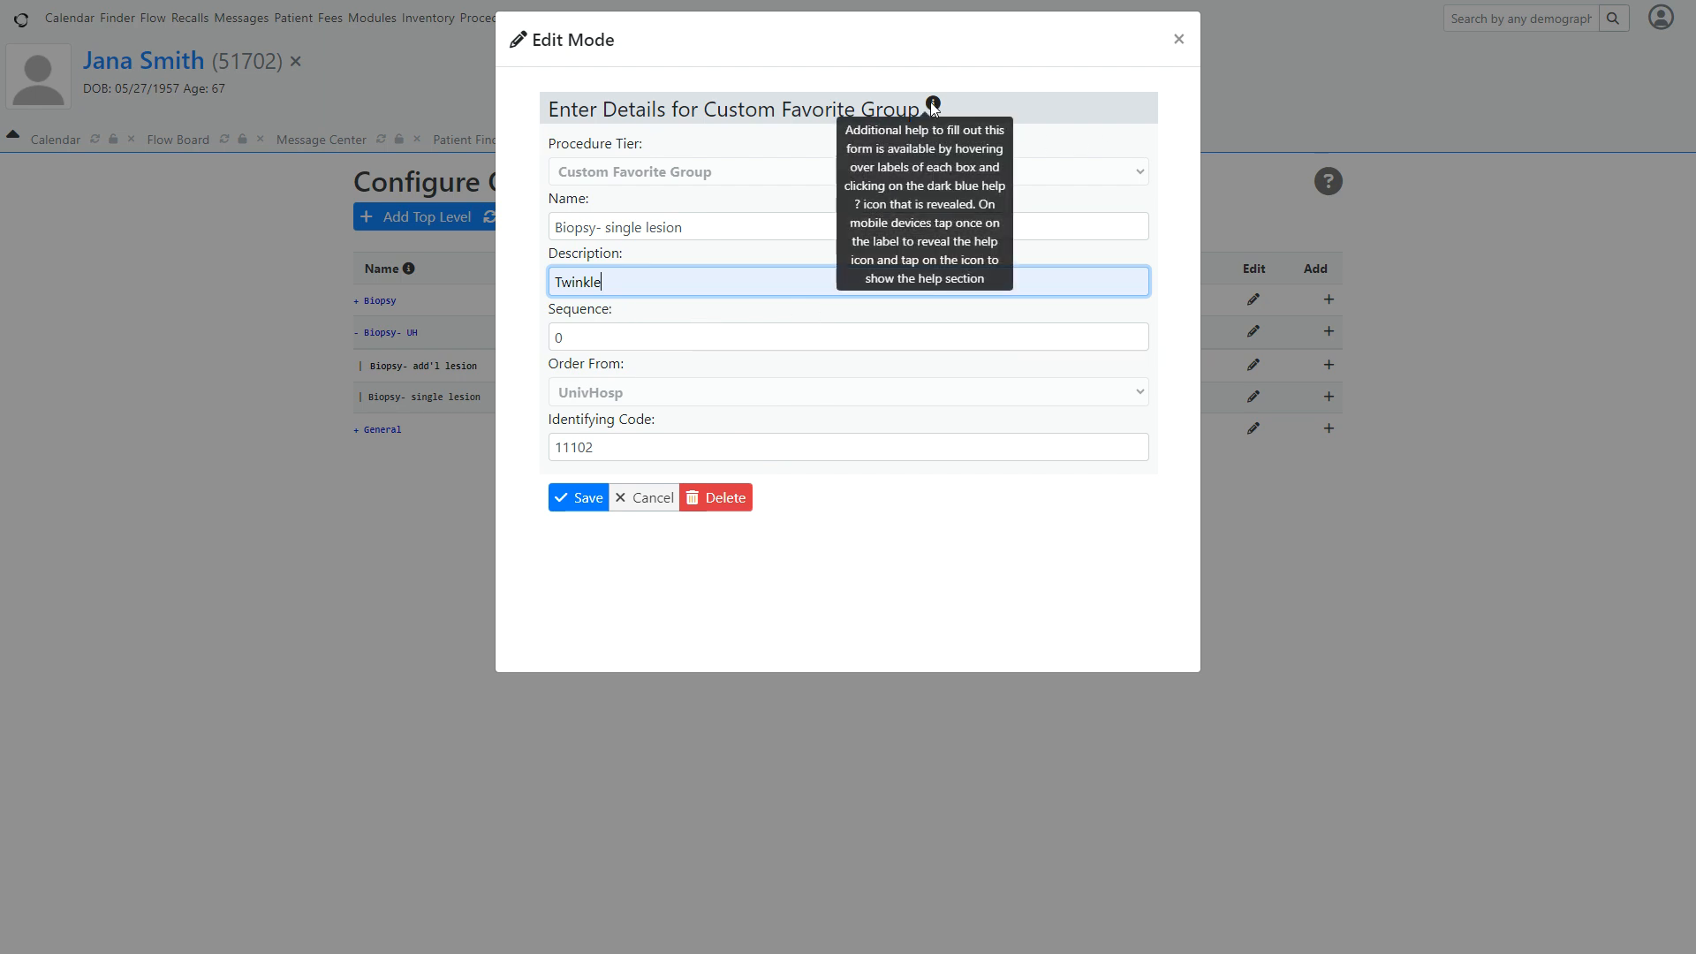
pyautogui.click(931, 103)
pyautogui.moveTo(927, 150)
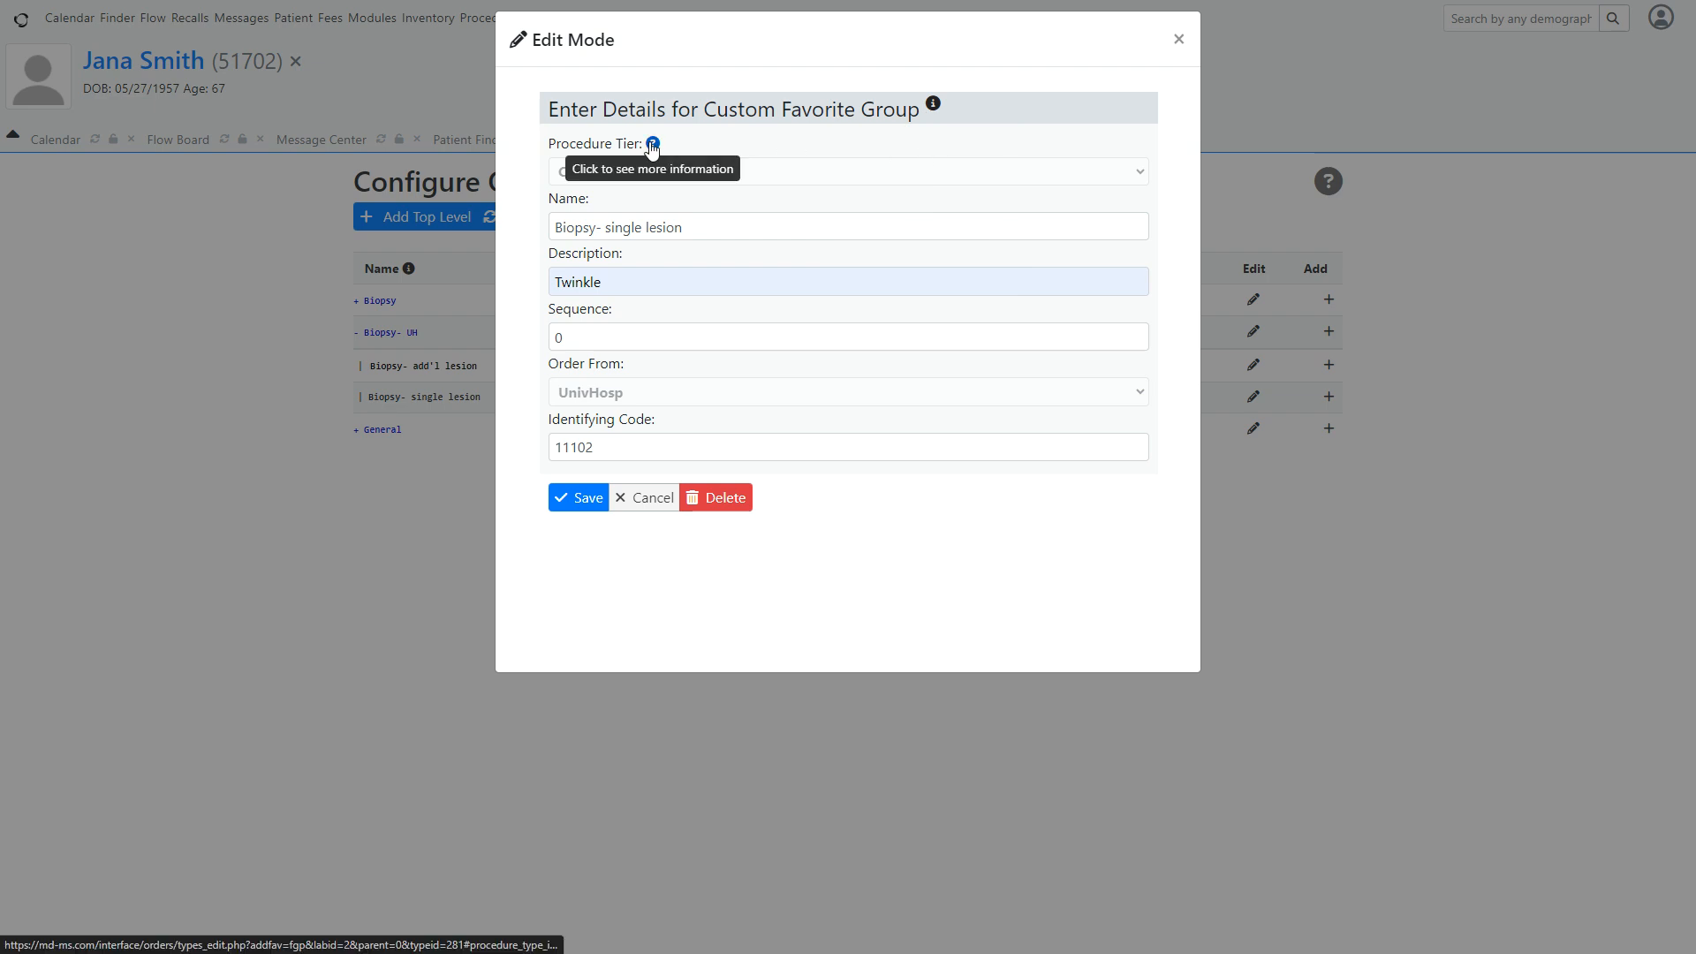
pyautogui.moveTo(934, 104)
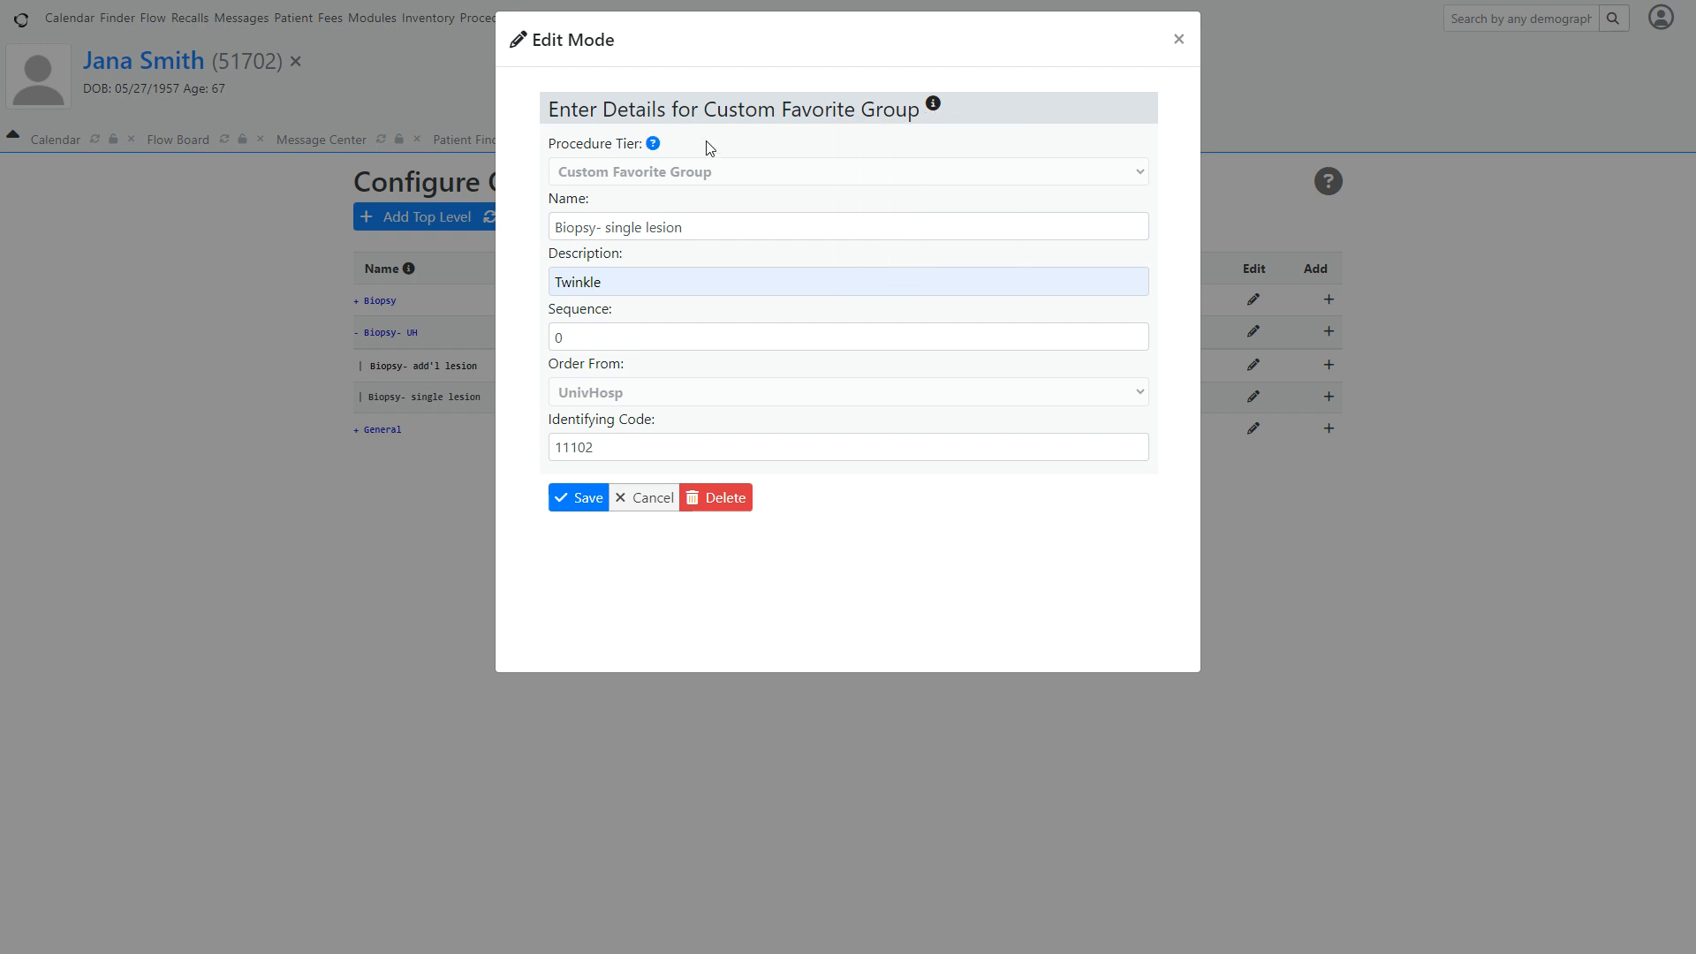
pyautogui.moveTo(607, 152)
pyautogui.click(653, 146)
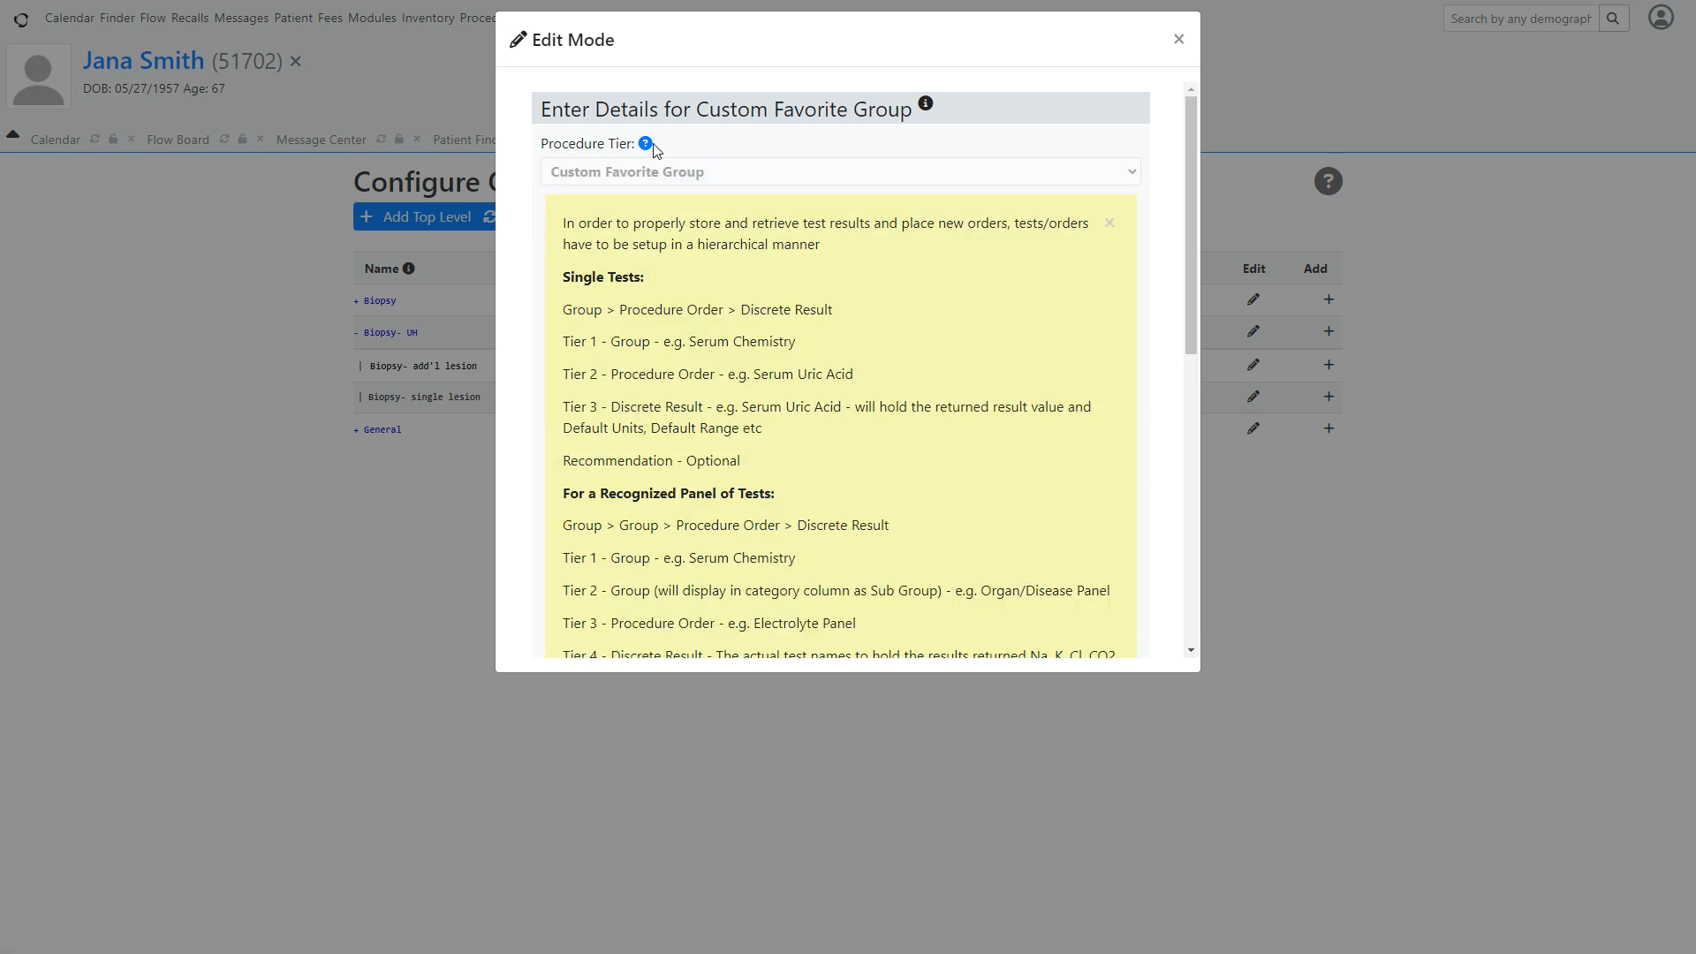
pyautogui.moveTo(774, 671); pyautogui.dragTo(775, 938)
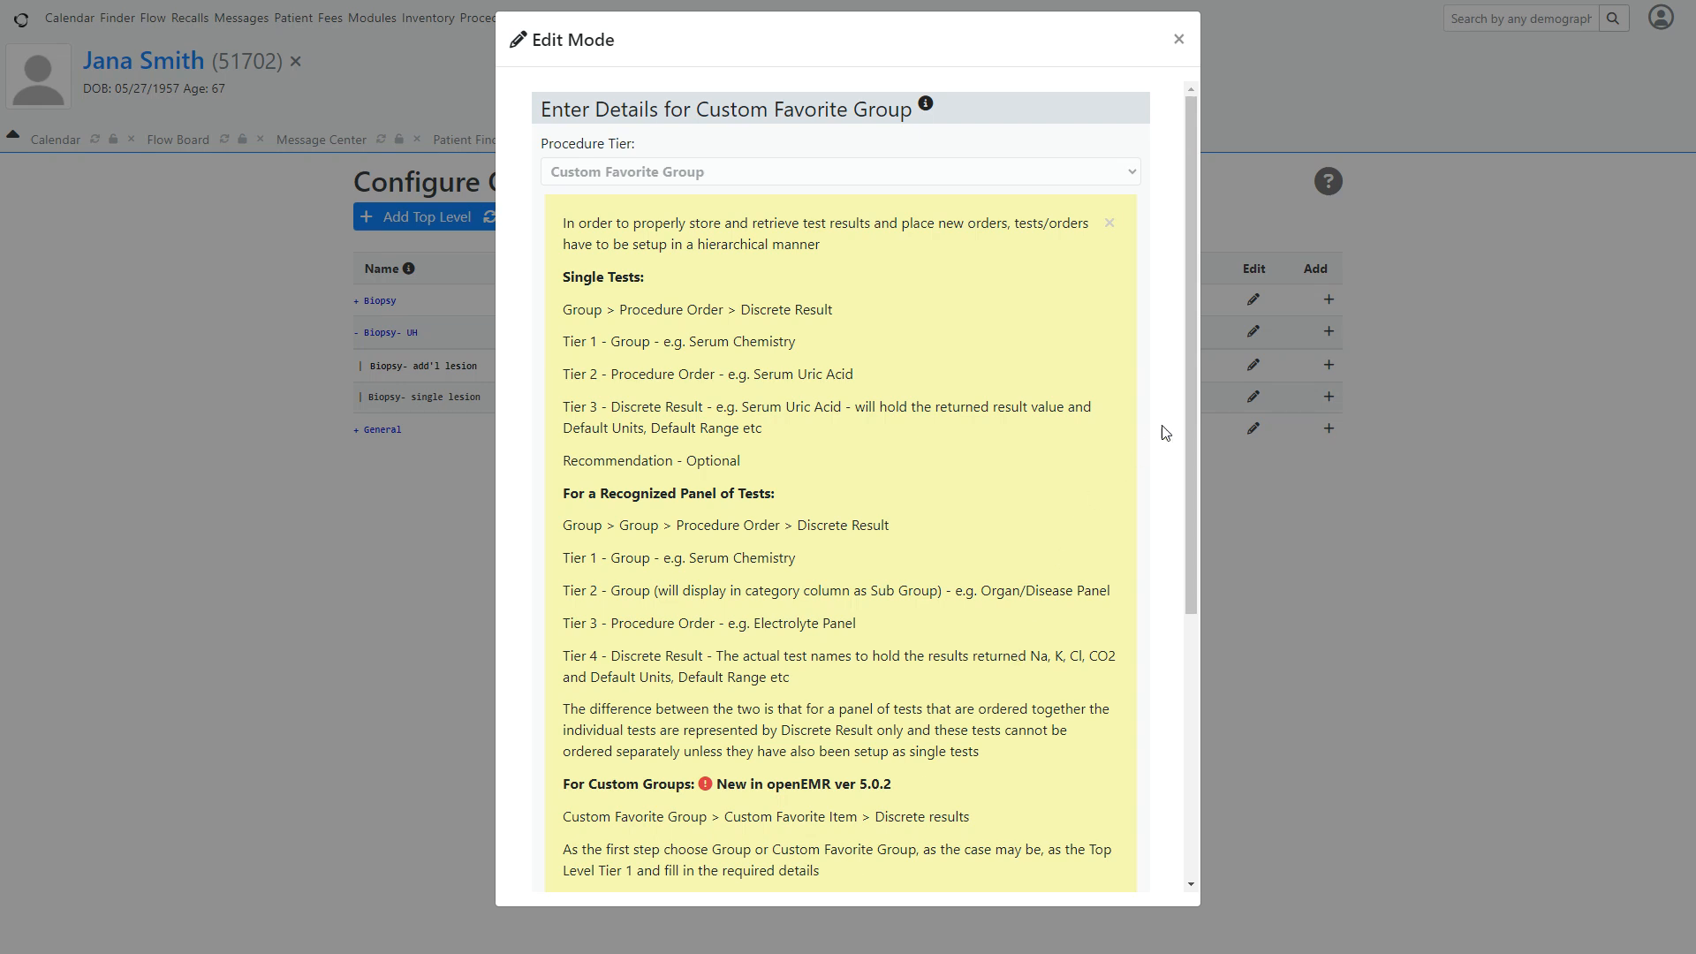
pyautogui.moveTo(1189, 396); pyautogui.dragTo(1195, 438)
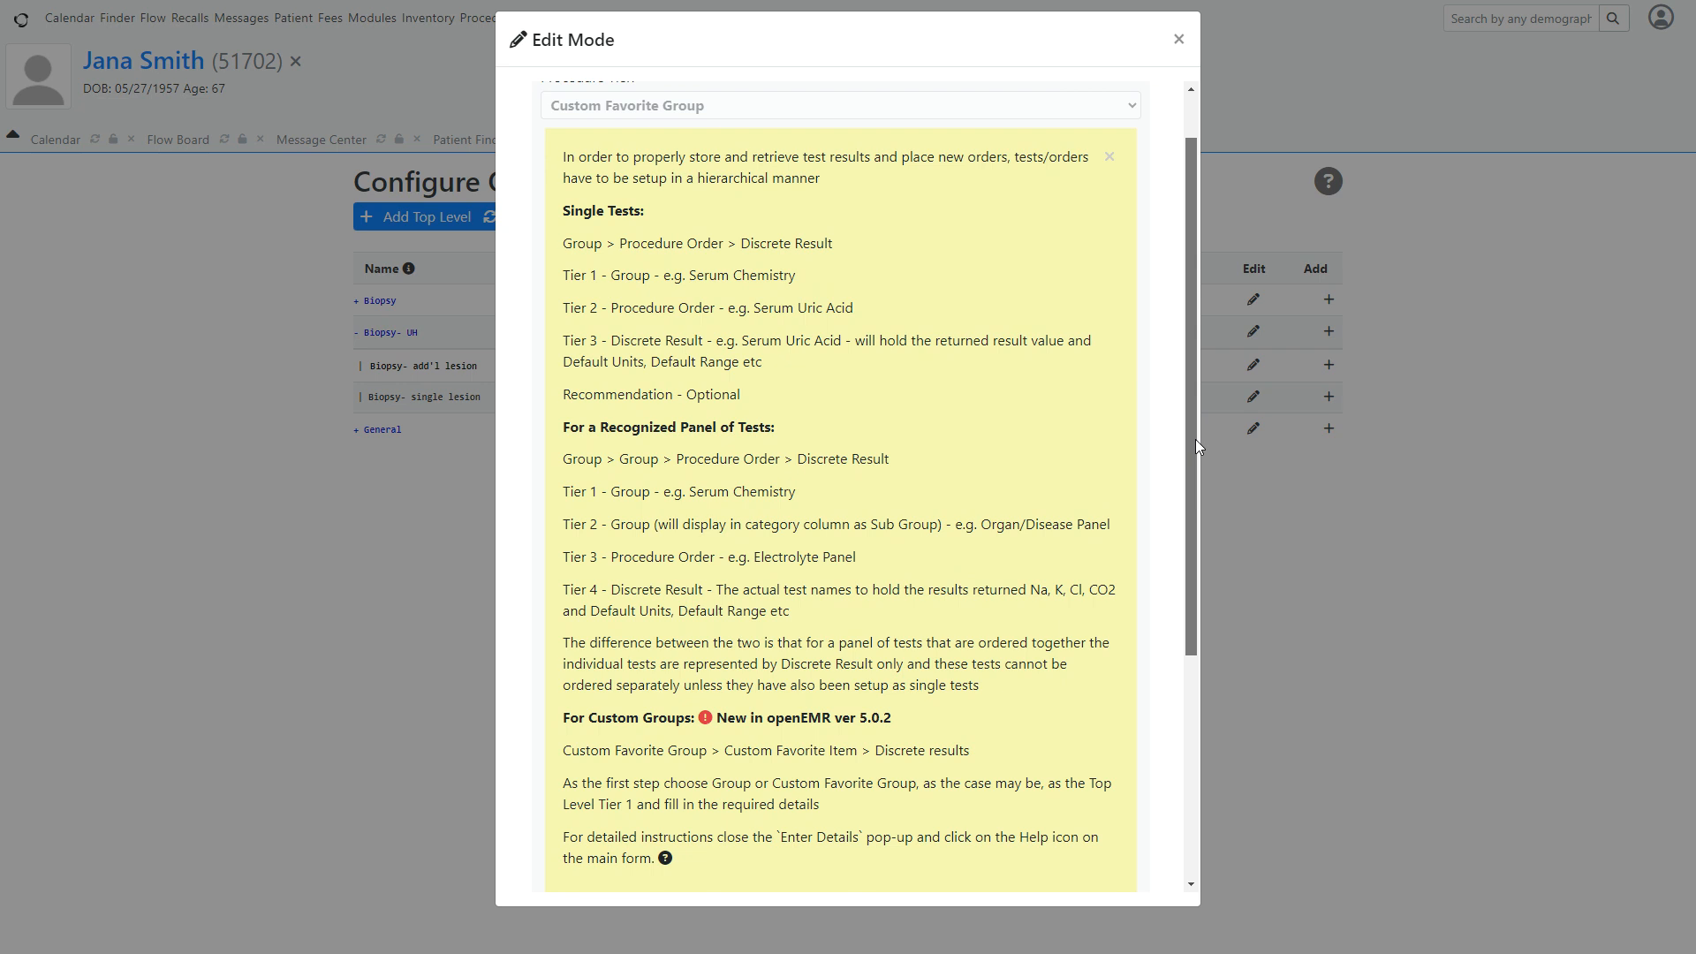
pyautogui.moveTo(1195, 438); pyautogui.dragTo(1192, 490)
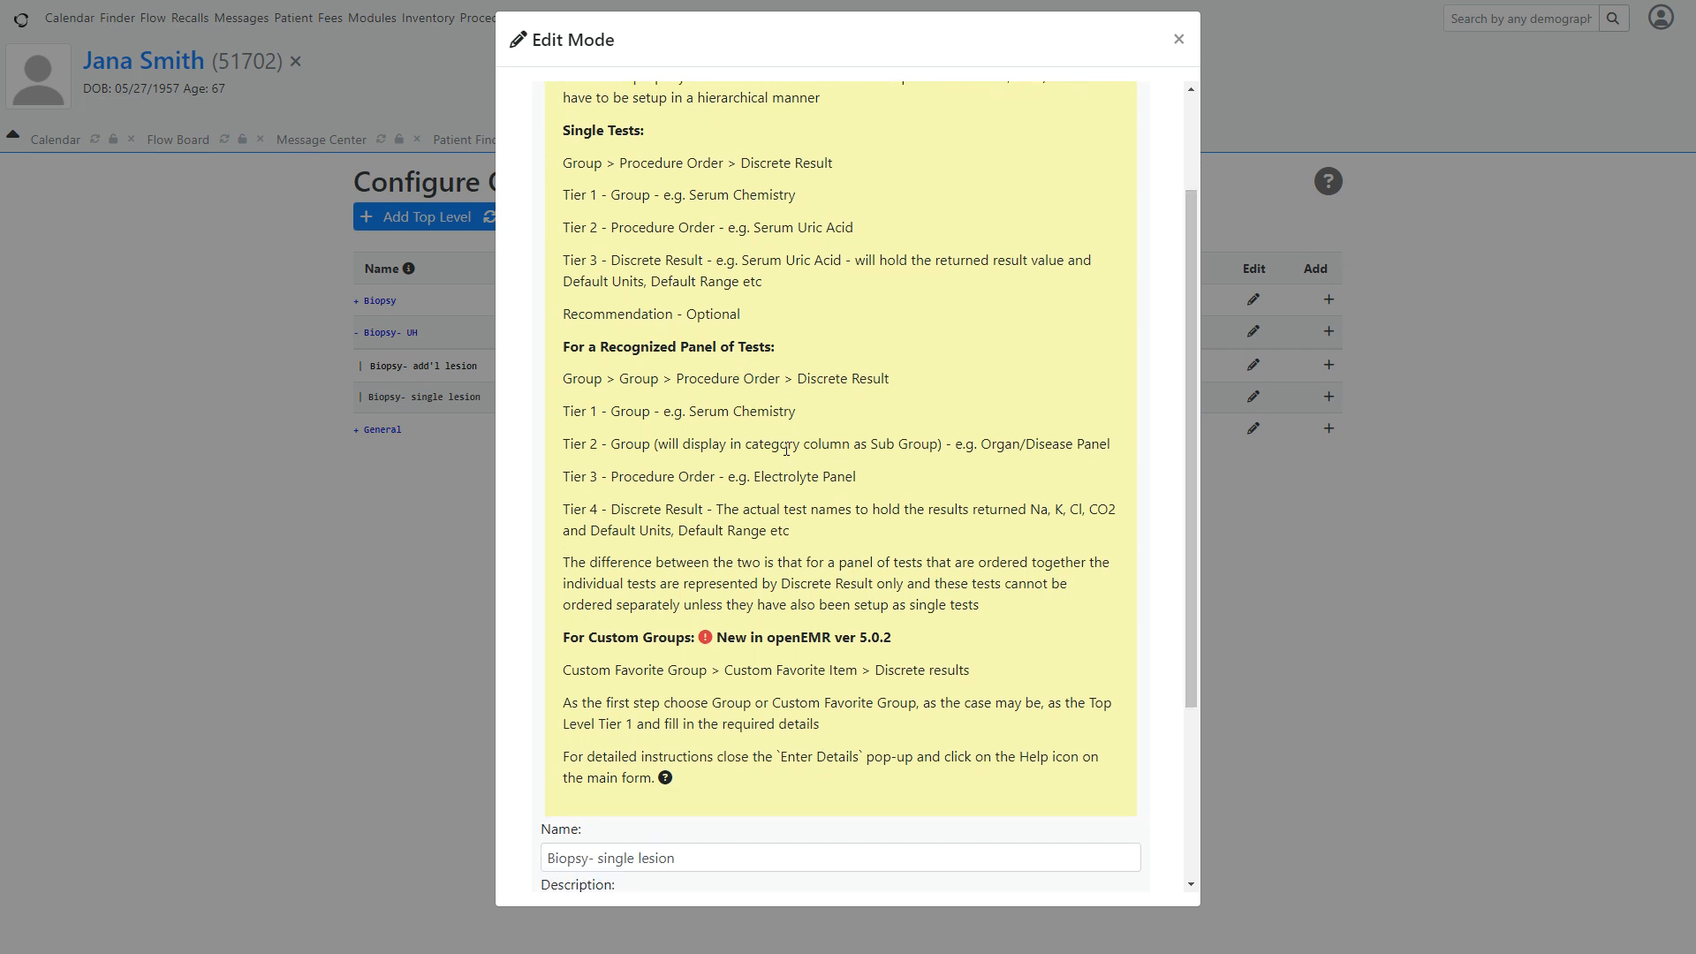
pyautogui.scroll(-2, 890, 549)
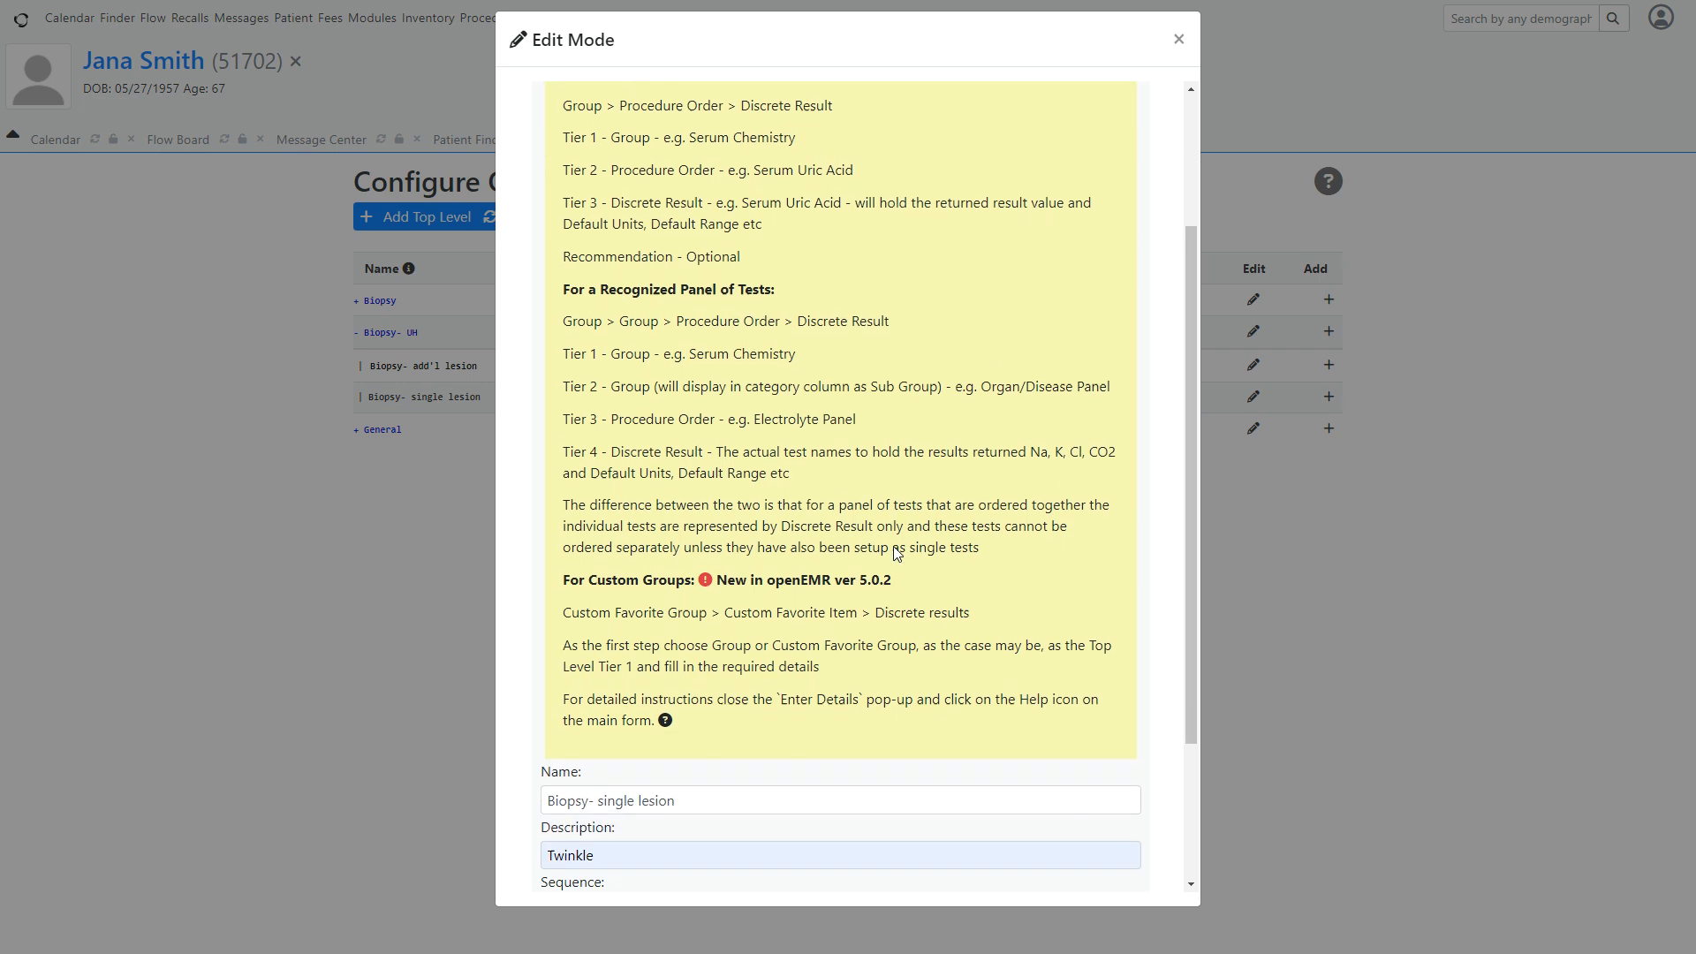
pyautogui.scroll(-2, 896, 552)
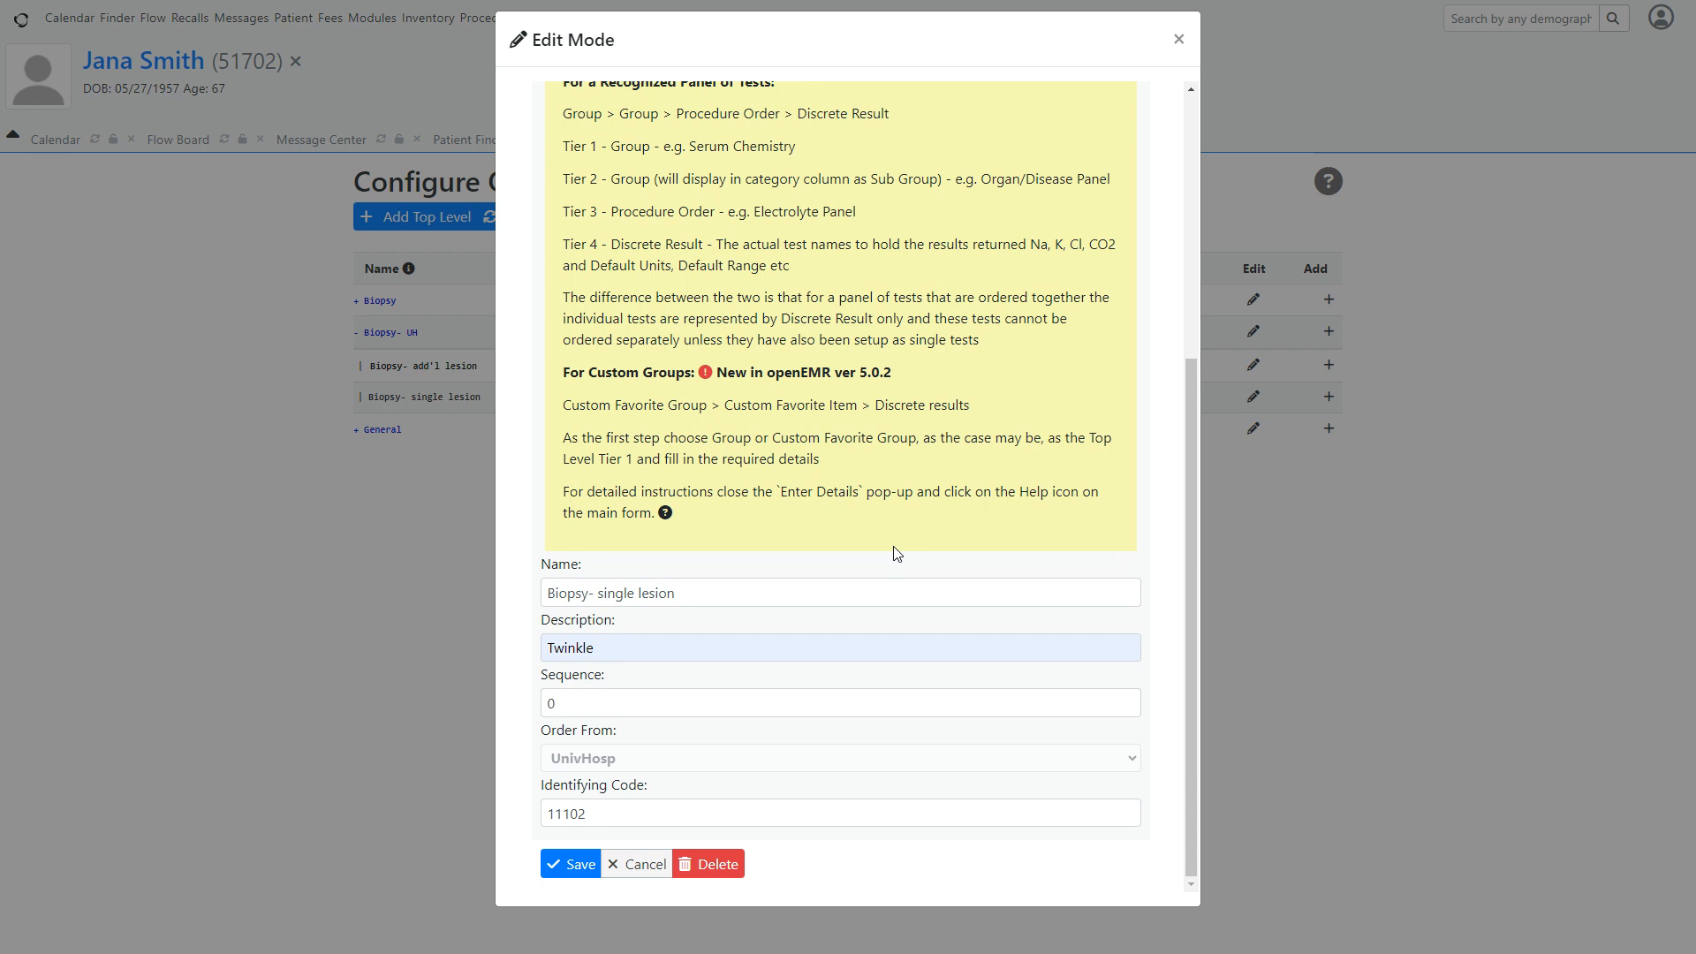
pyautogui.click(1623, 883)
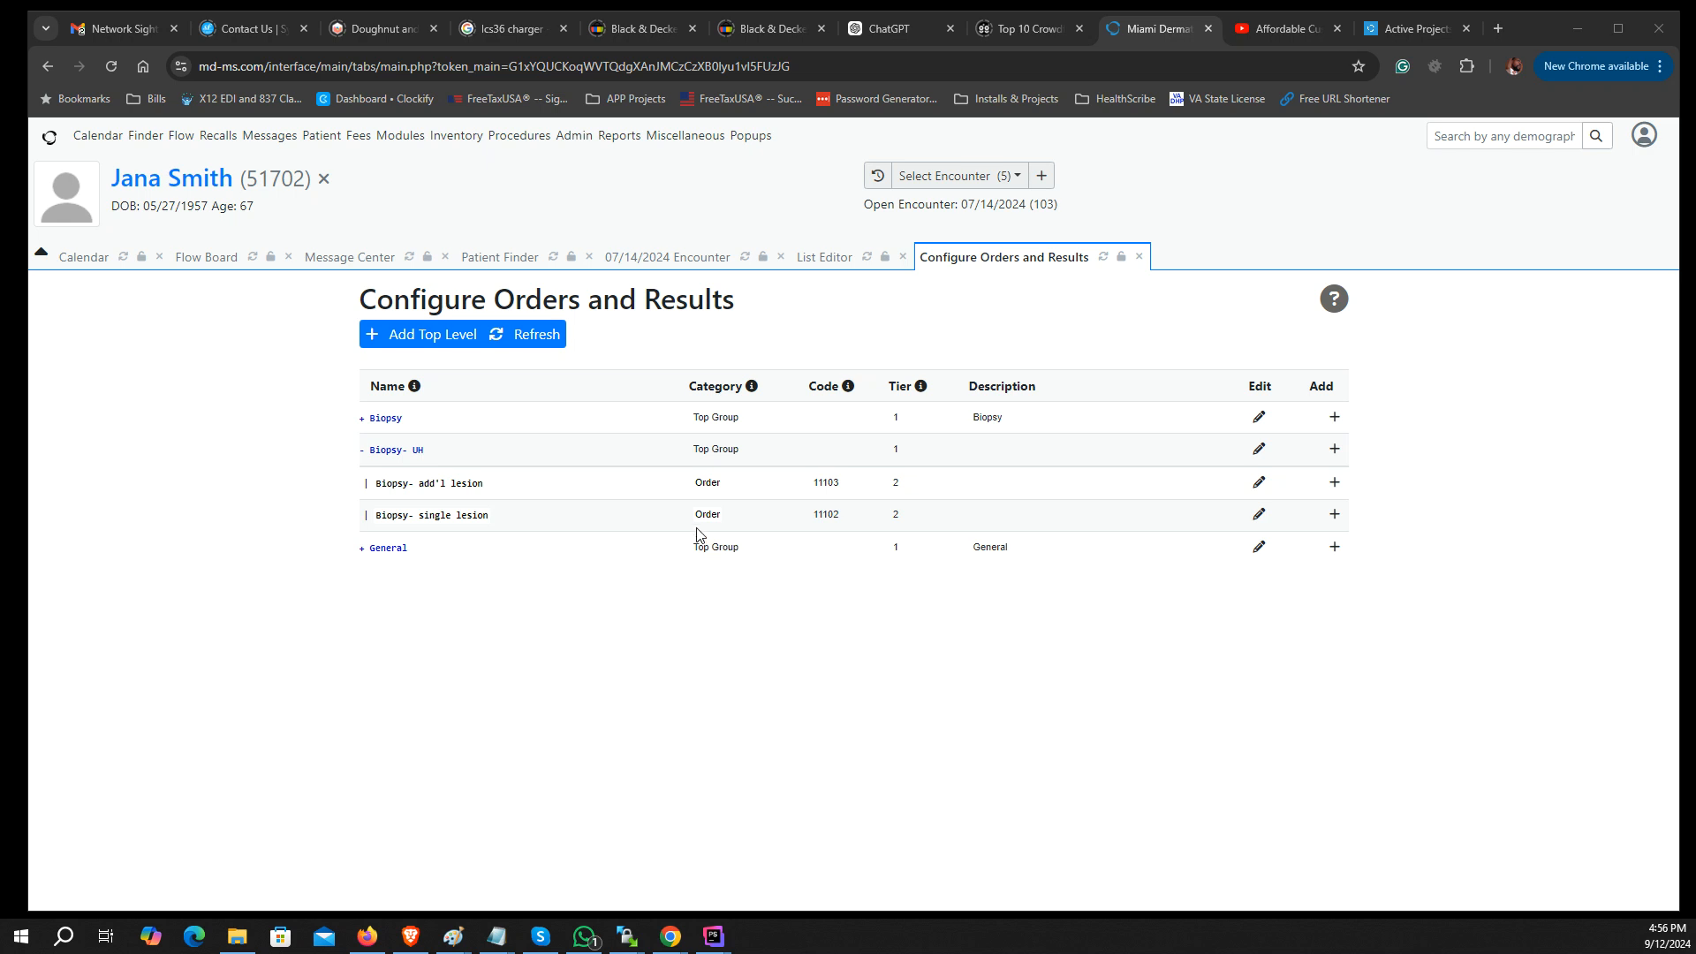
# Check the procedure tier options available for the Biopsy- single lesion order and close its details without saving
pyautogui.click(1258, 520)
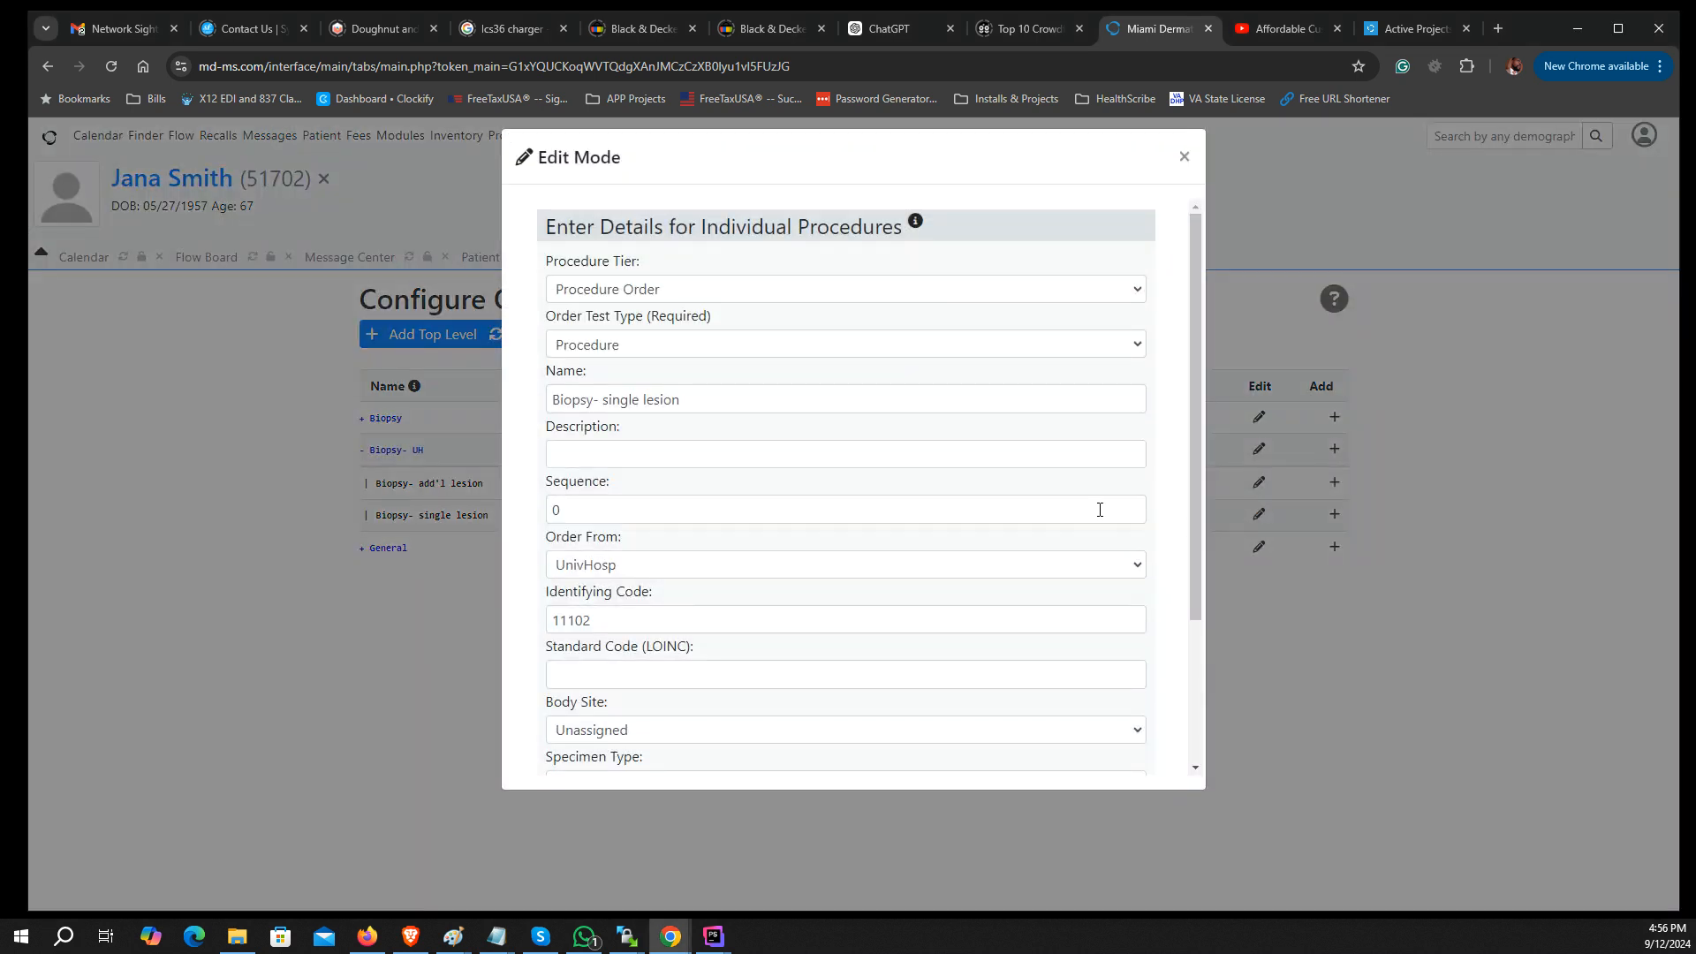
pyautogui.click(692, 292)
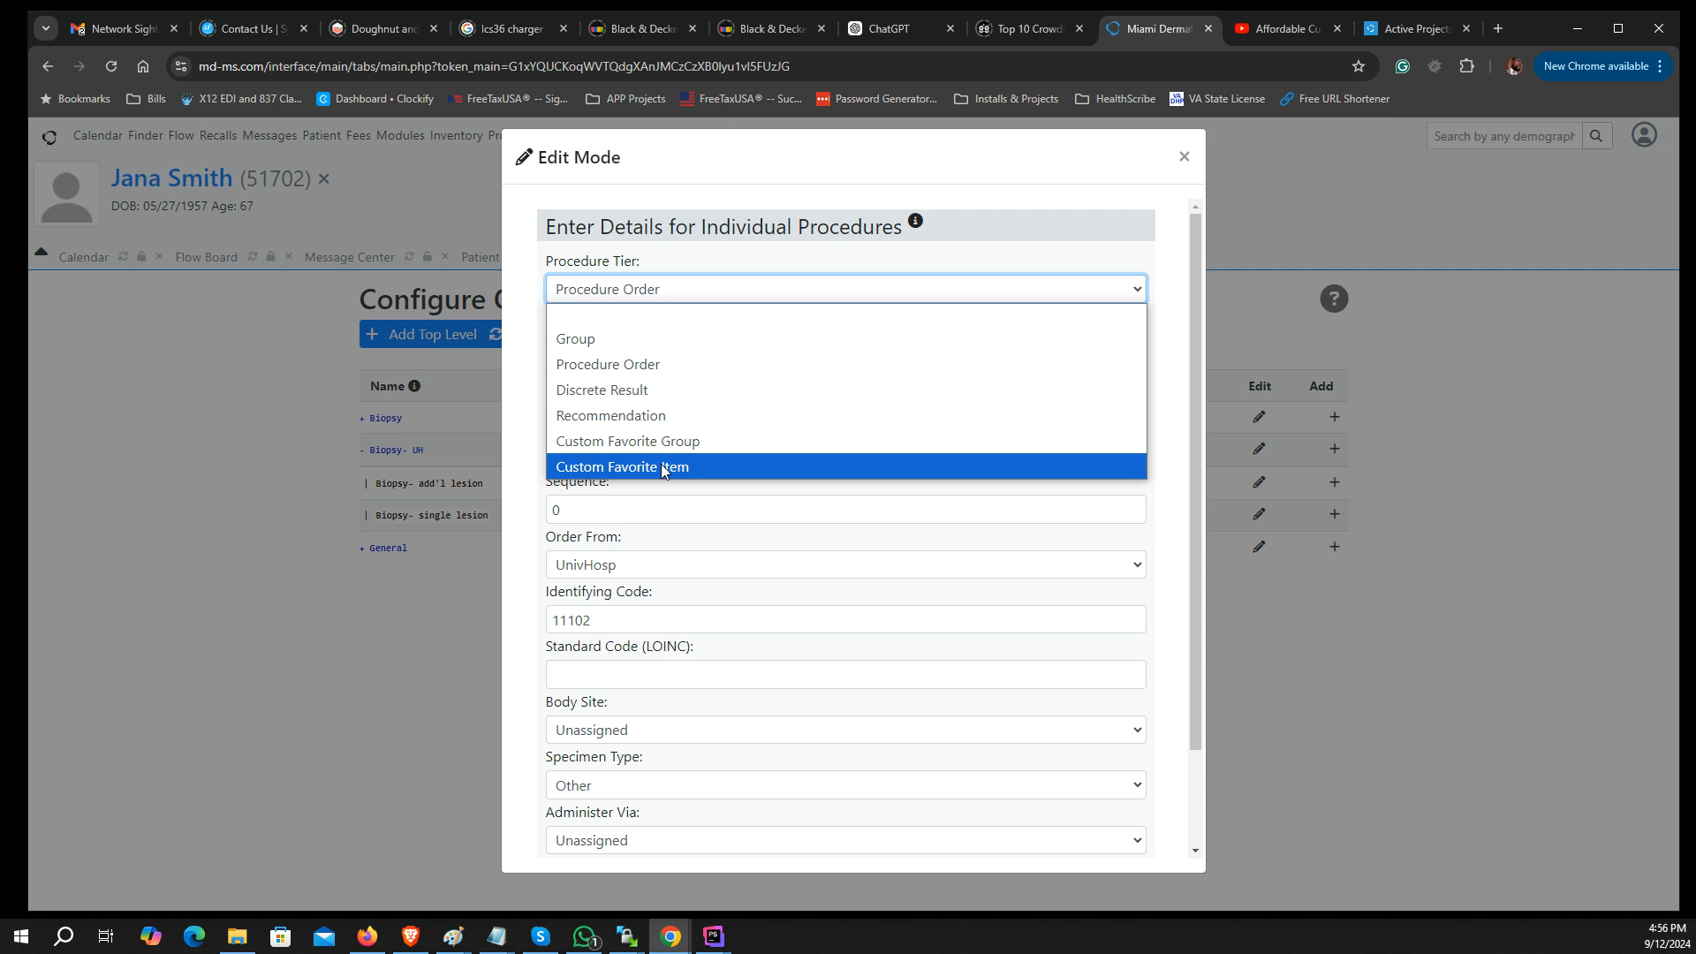
pyautogui.click(1185, 159)
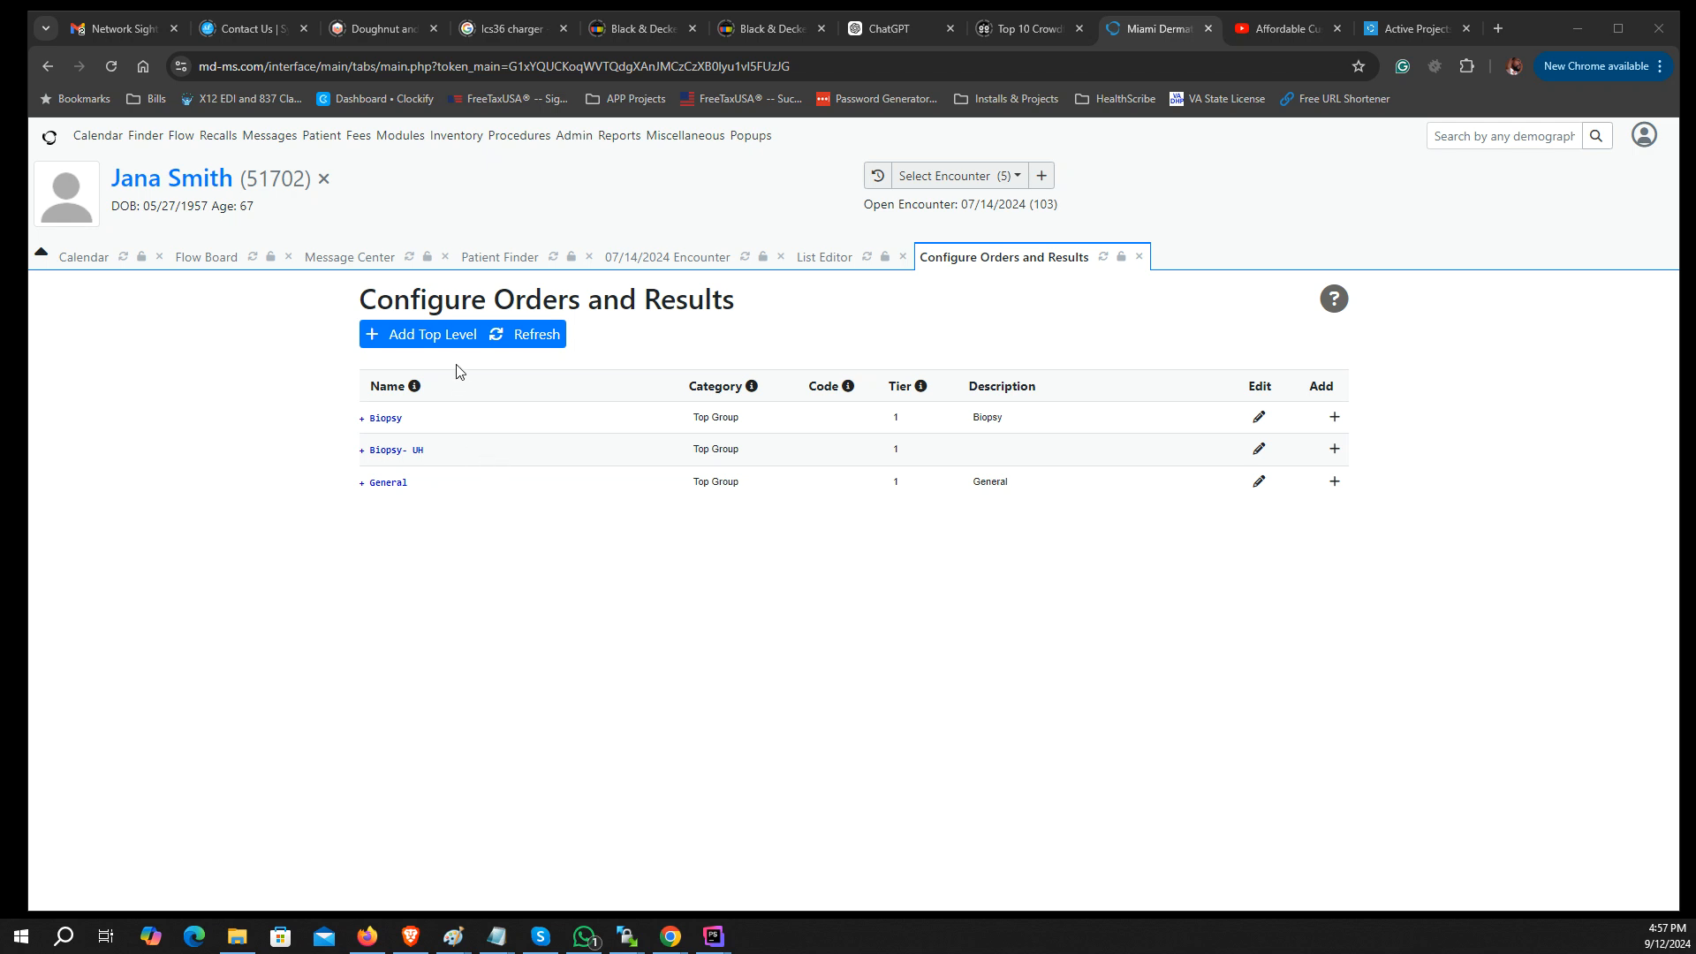
# Begin a new top-level entry with the Custom Favorite Group tier and name it "Quick Picks"
pyautogui.click(445, 343)
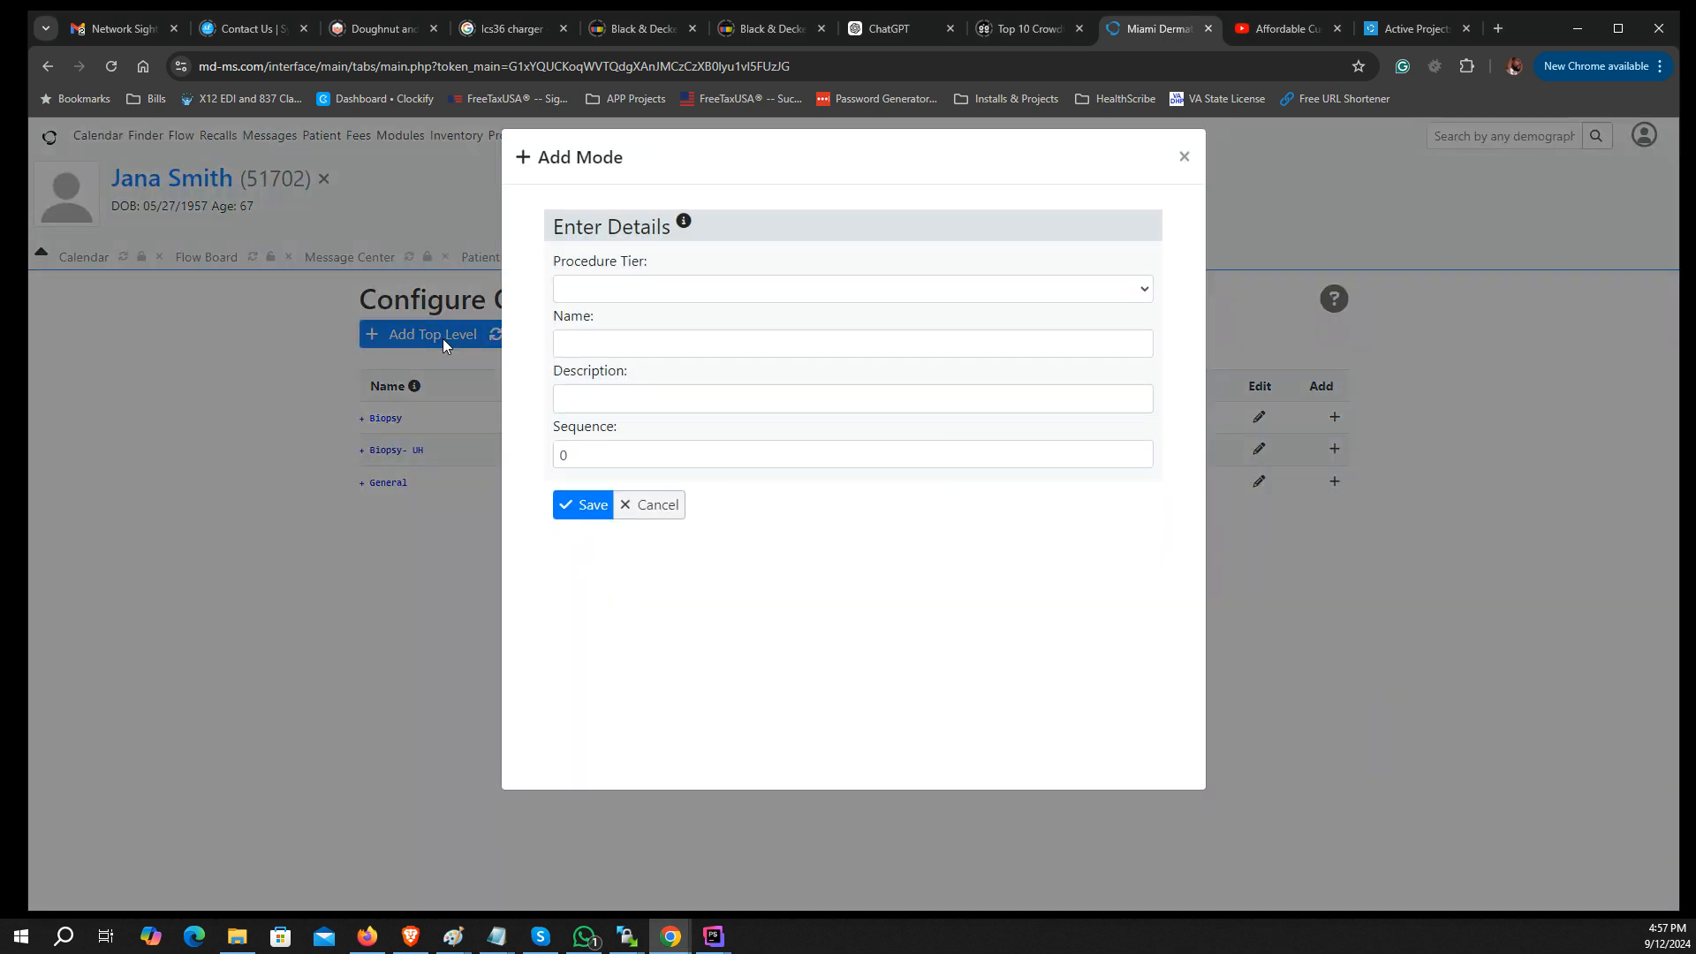
pyautogui.click(661, 294)
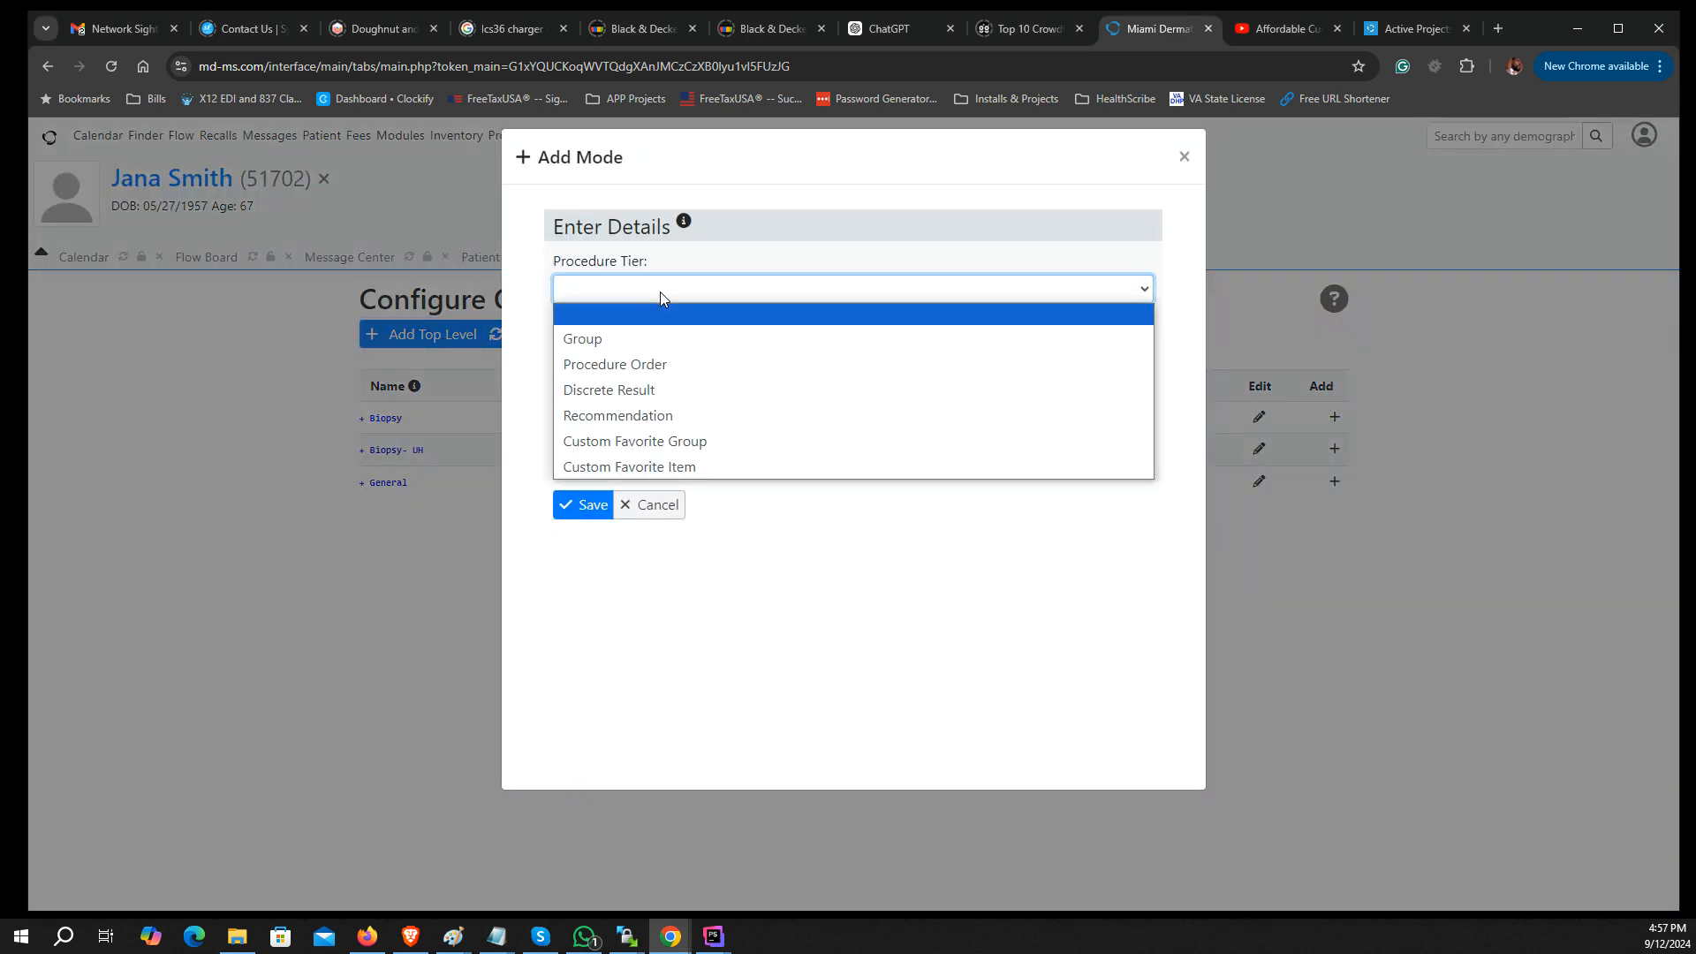
pyautogui.click(665, 440)
pyautogui.click(600, 343)
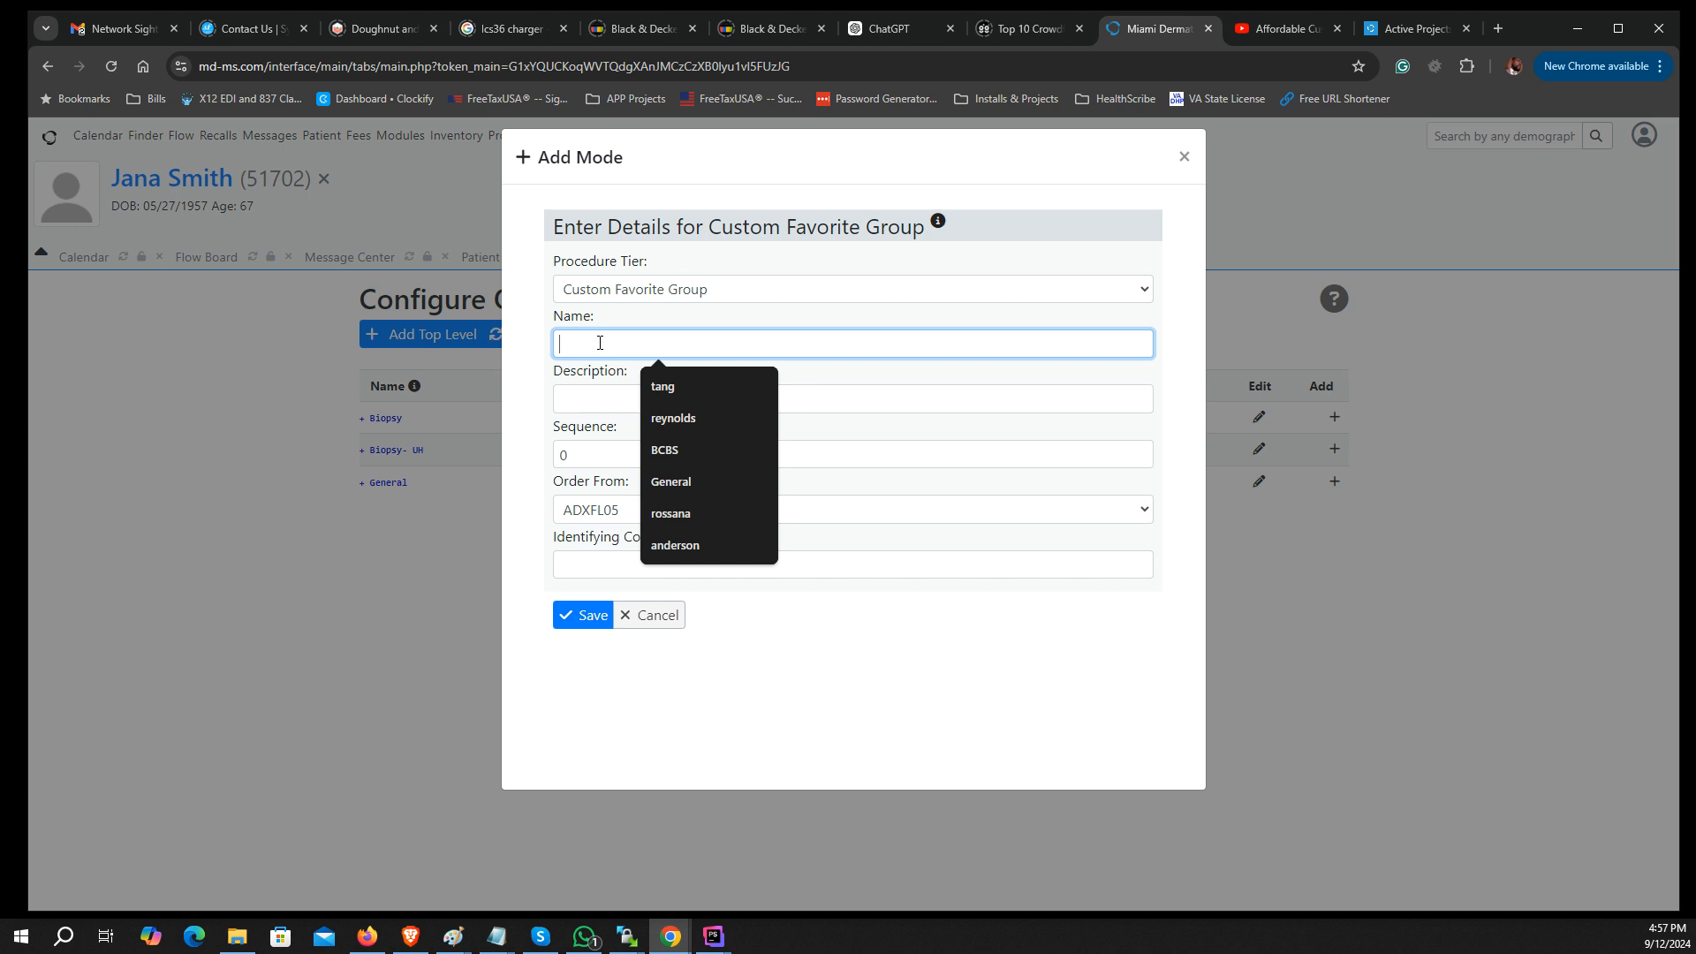
pyautogui.write('Quick')
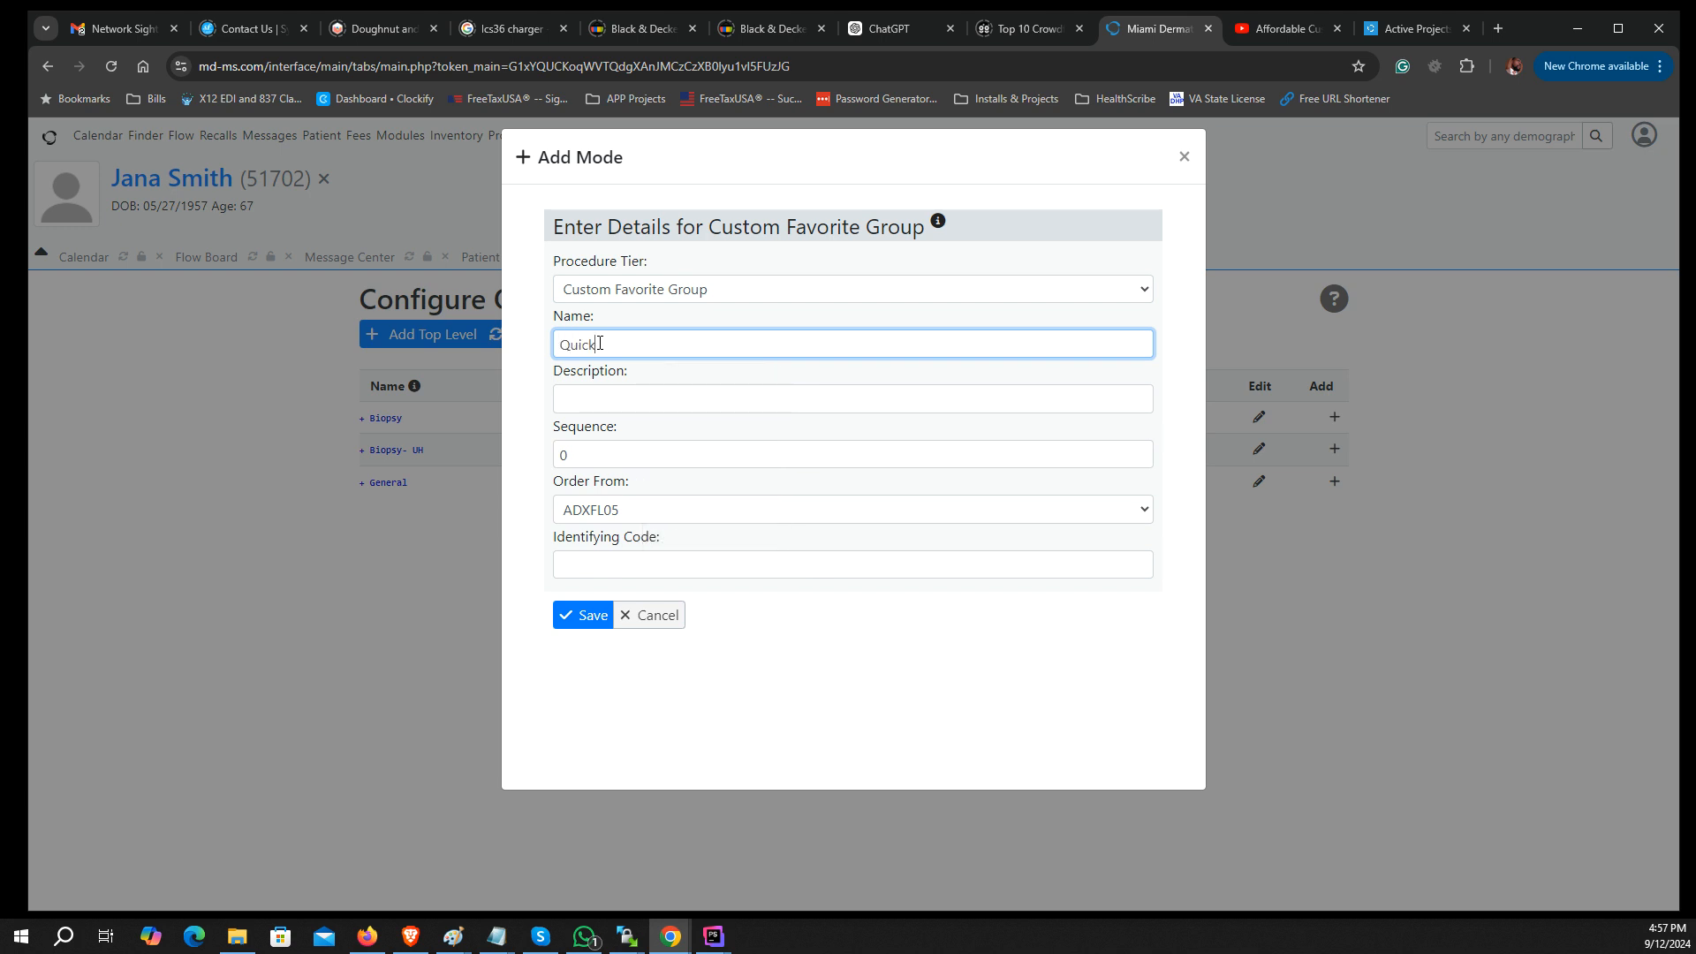
pyautogui.write('Picks')
pyautogui.click(599, 344)
# Describe the Quick Picks group as "a quick list of order", set it to order from UnivHosp and save it
pyautogui.click(595, 398)
pyautogui.write('a quick list of order')
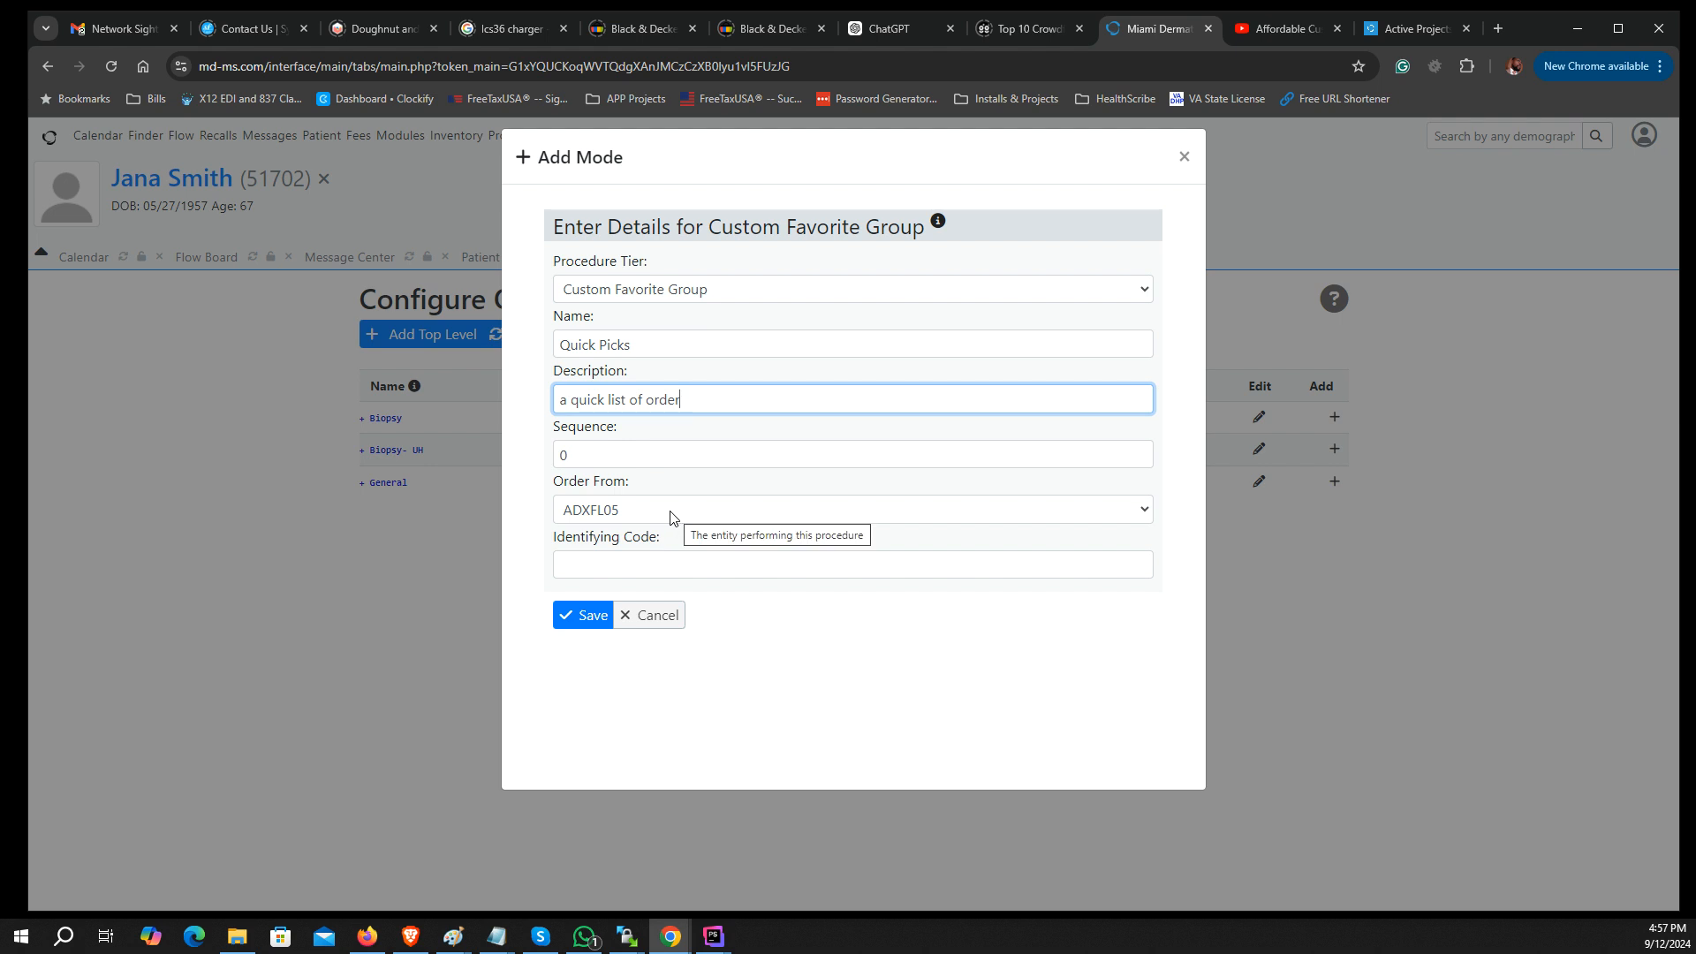
pyautogui.click(766, 509)
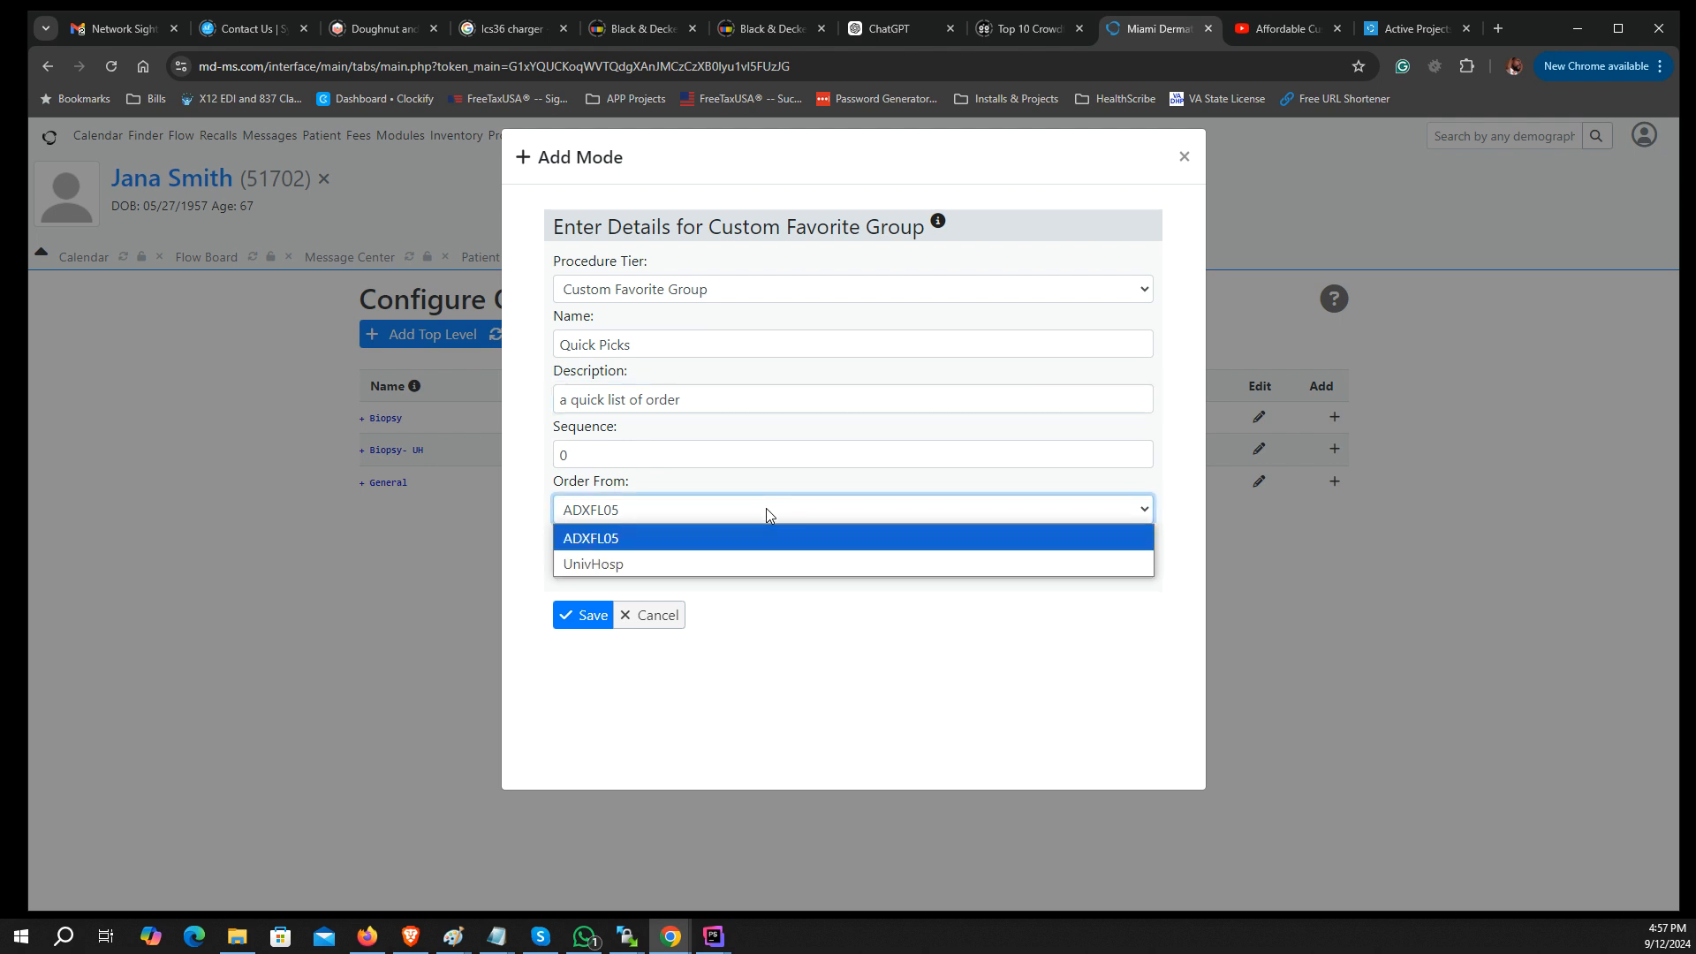
pyautogui.click(730, 563)
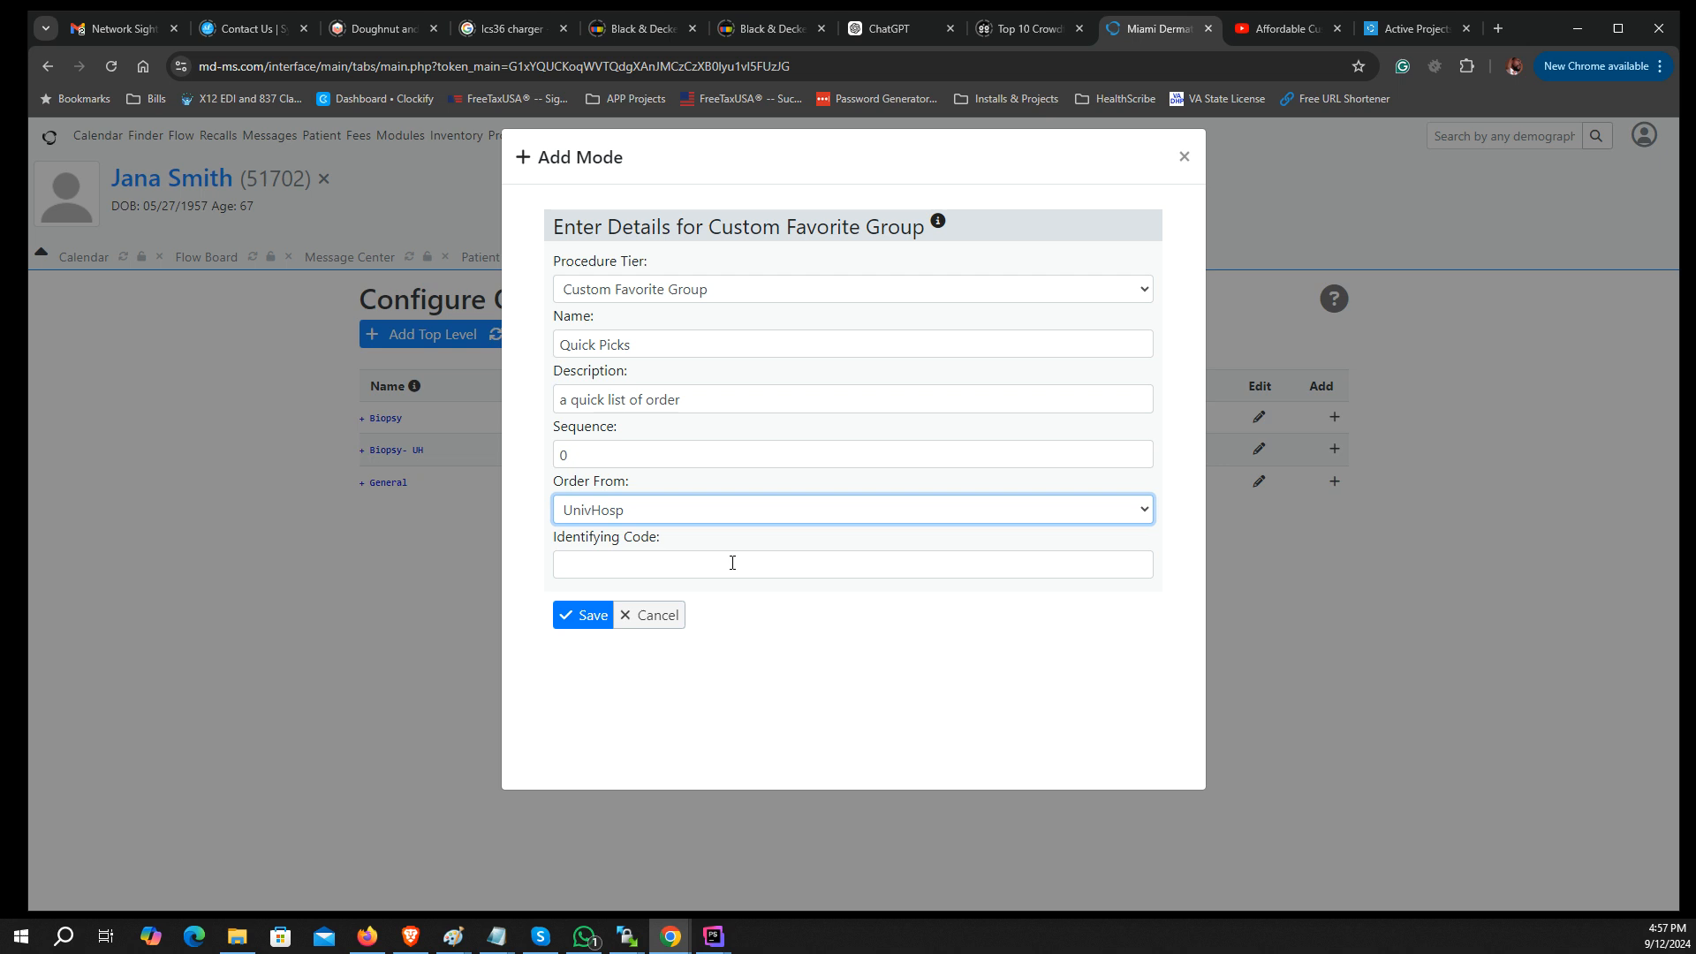
pyautogui.click(664, 574)
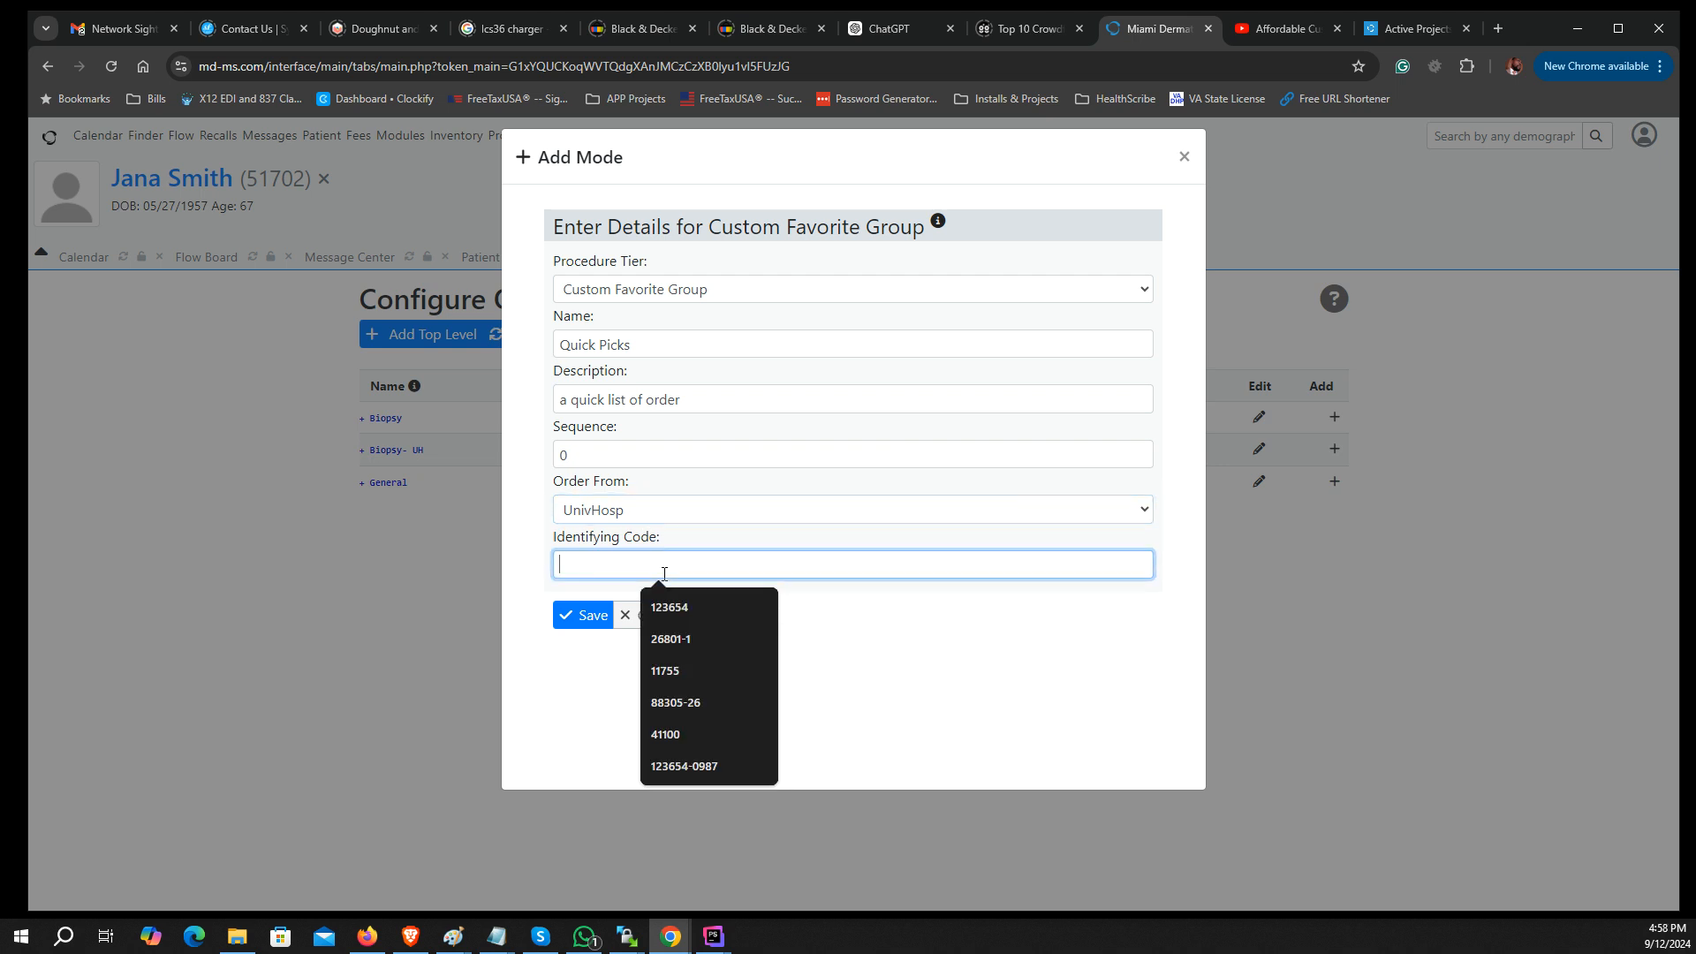
pyautogui.click(579, 618)
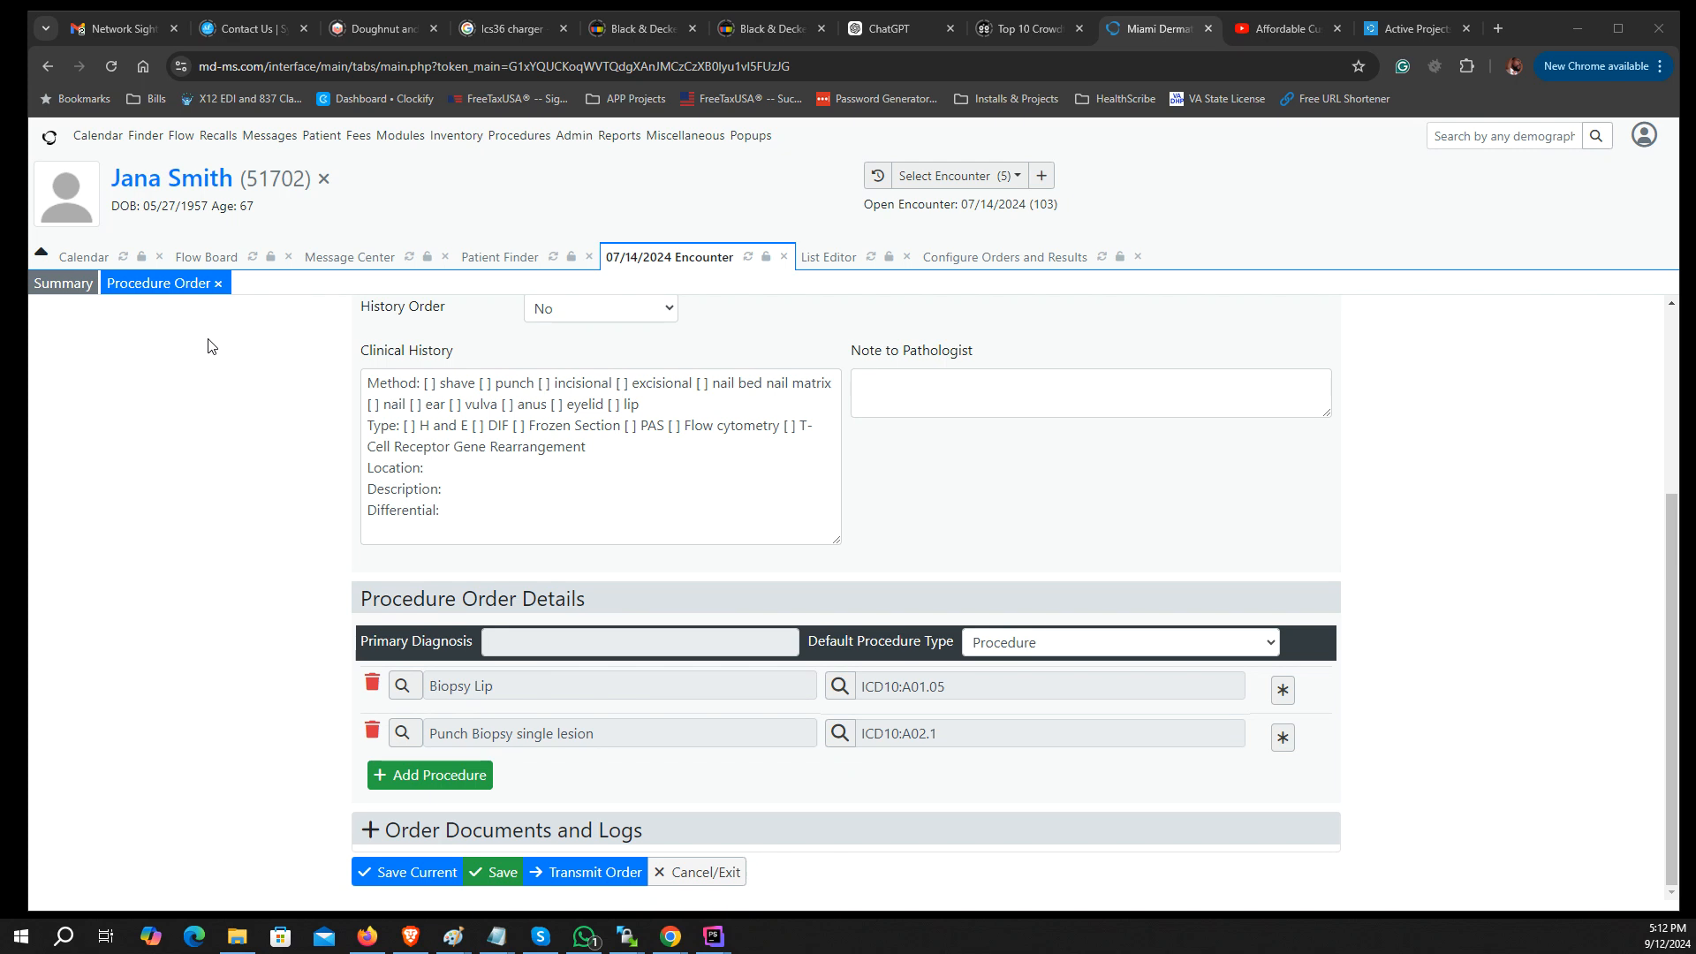
# Close the open procedure order and delete the Pickles In December custom favorite item from the orders and results configuration
pyautogui.click(219, 288)
pyautogui.click(984, 259)
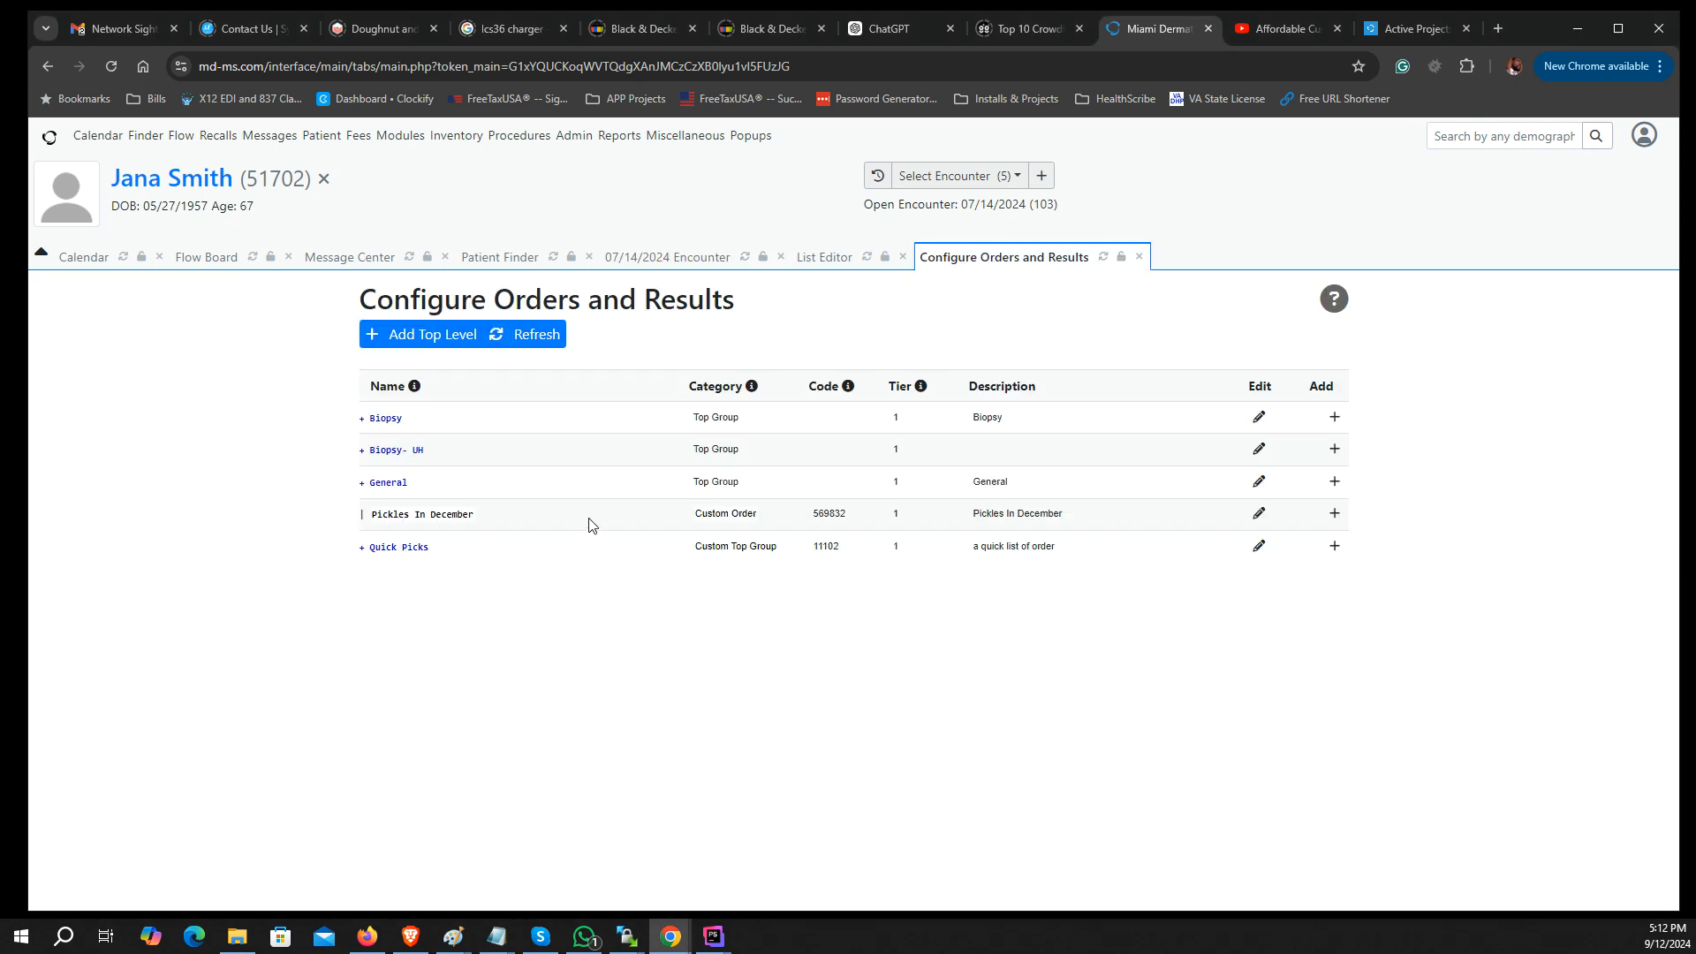
pyautogui.click(1259, 514)
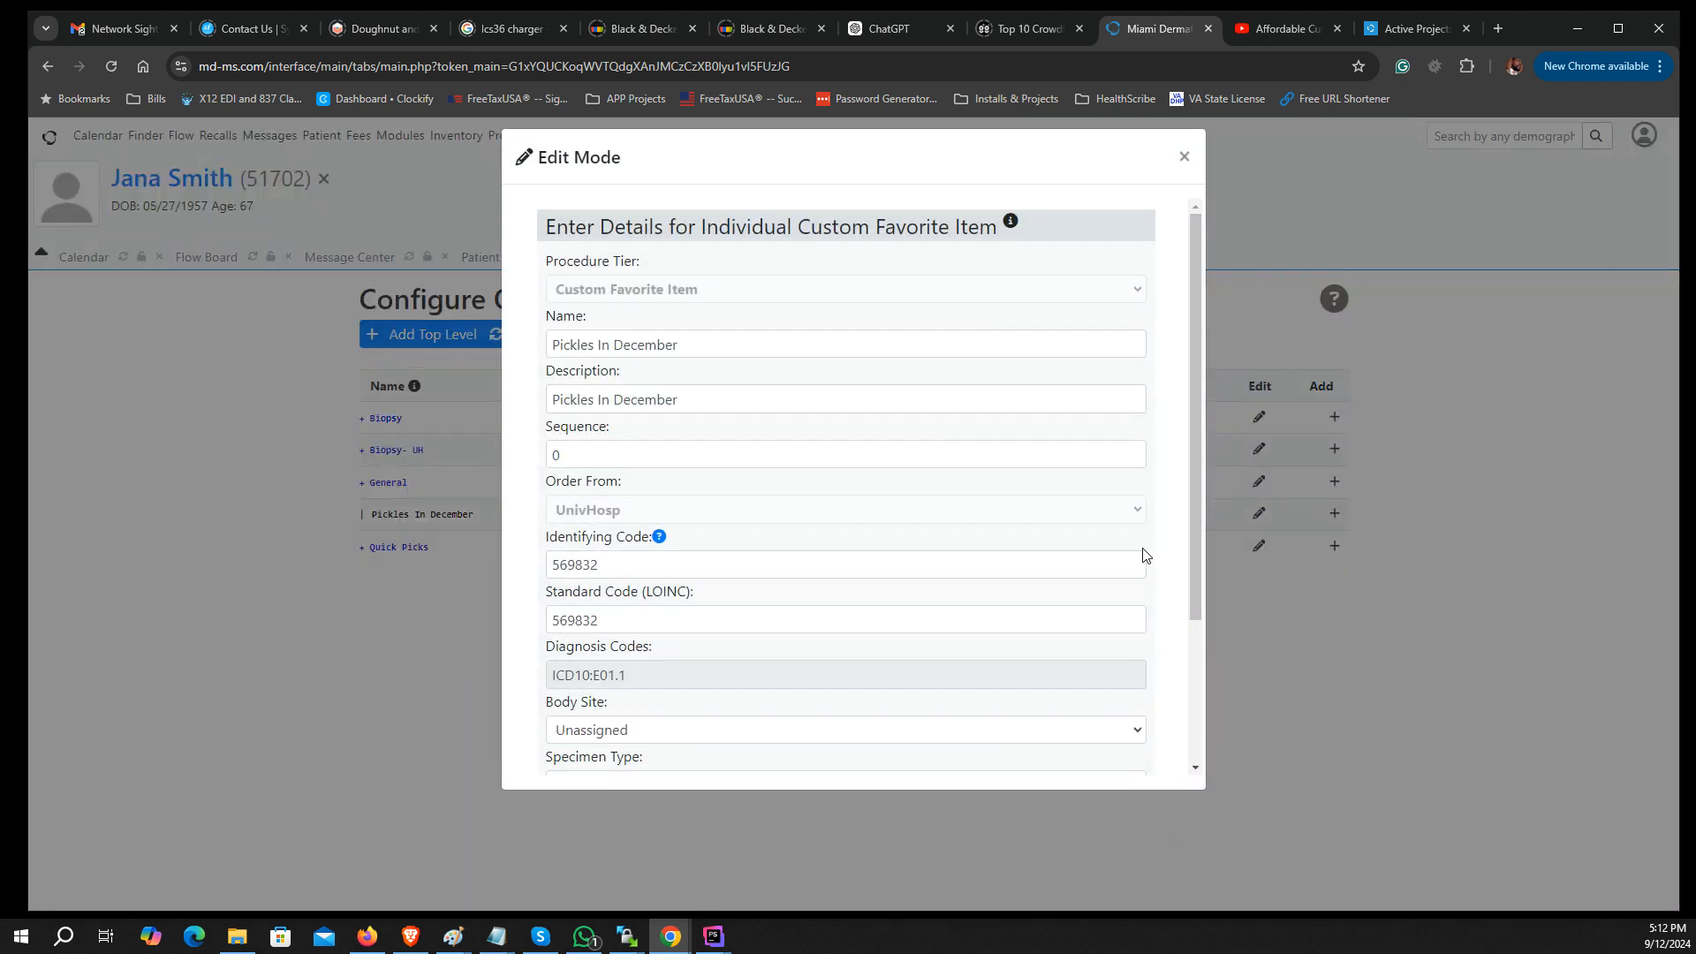
pyautogui.scroll(-2, 1139, 552)
pyautogui.click(722, 830)
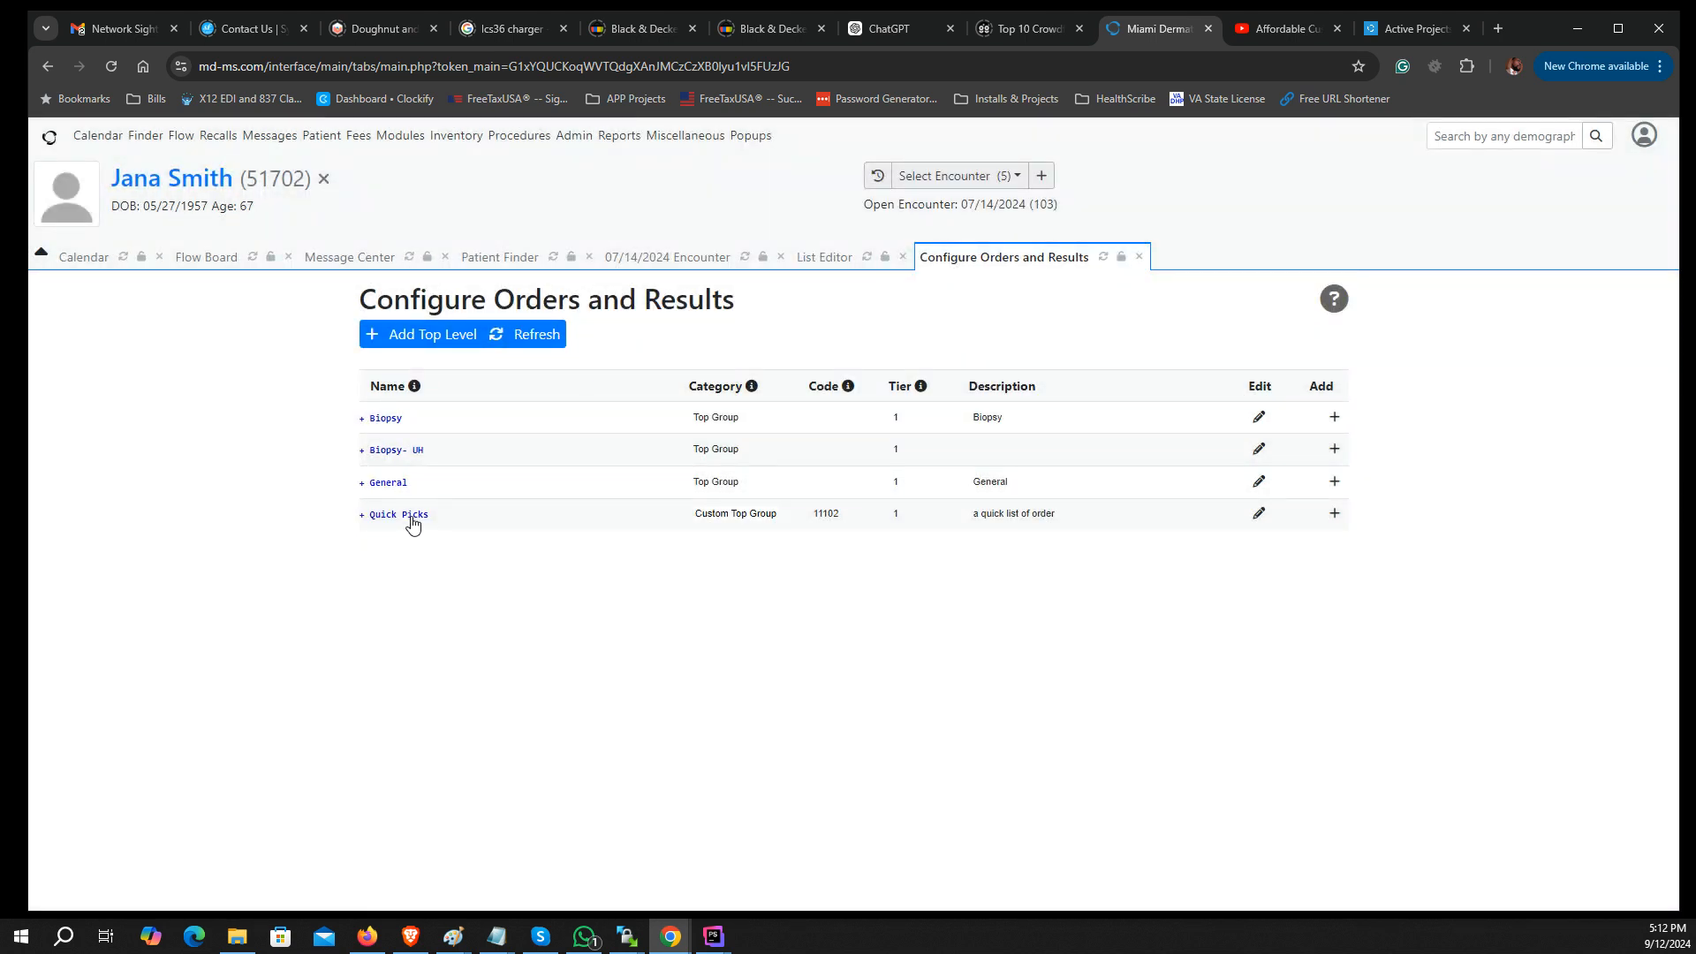
# Check the procedure tier options offered for a new top-level entry and cancel the entry
pyautogui.click(432, 342)
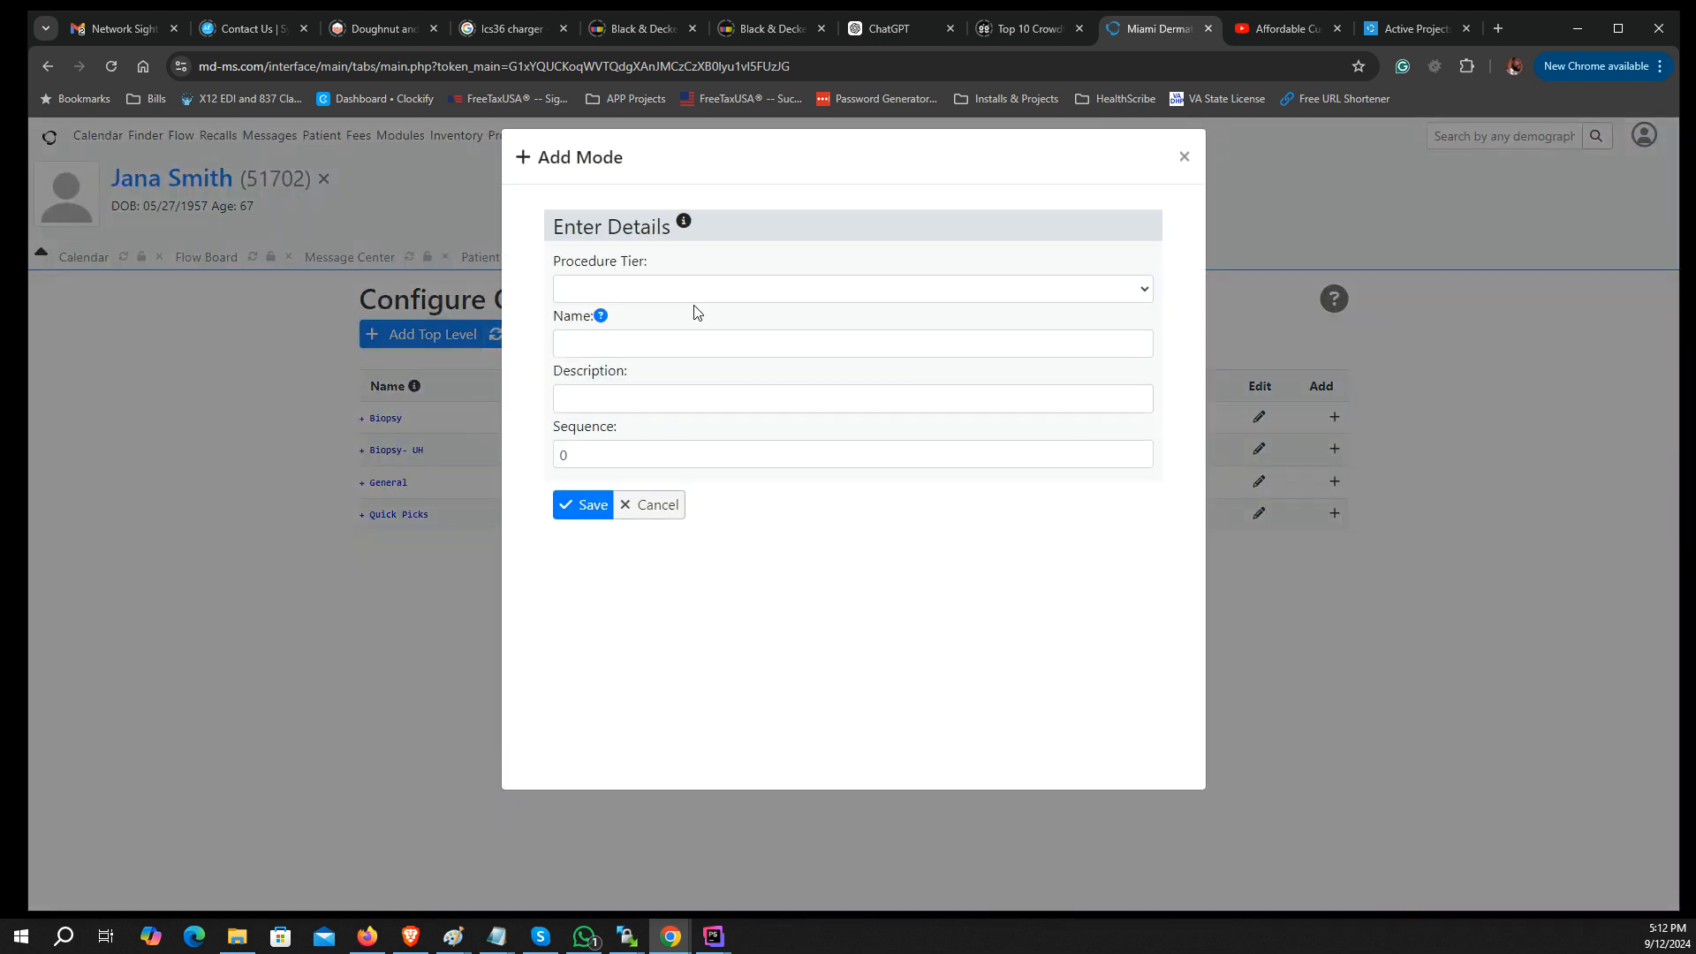
pyautogui.click(694, 291)
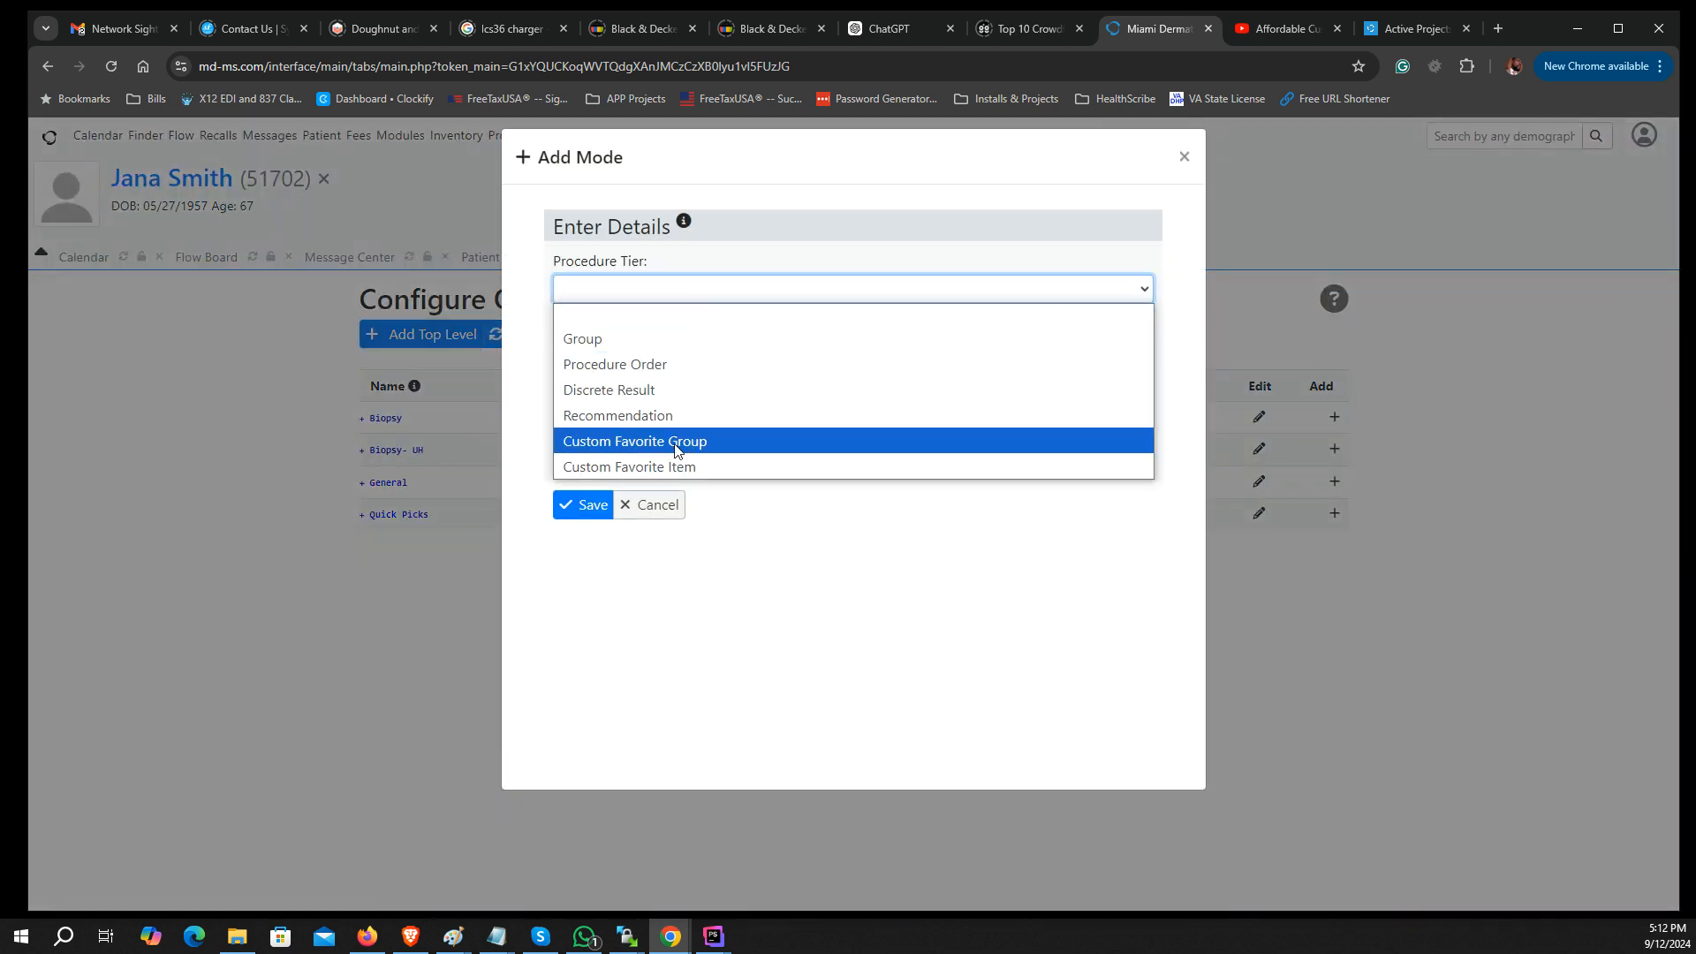
pyautogui.click(667, 508)
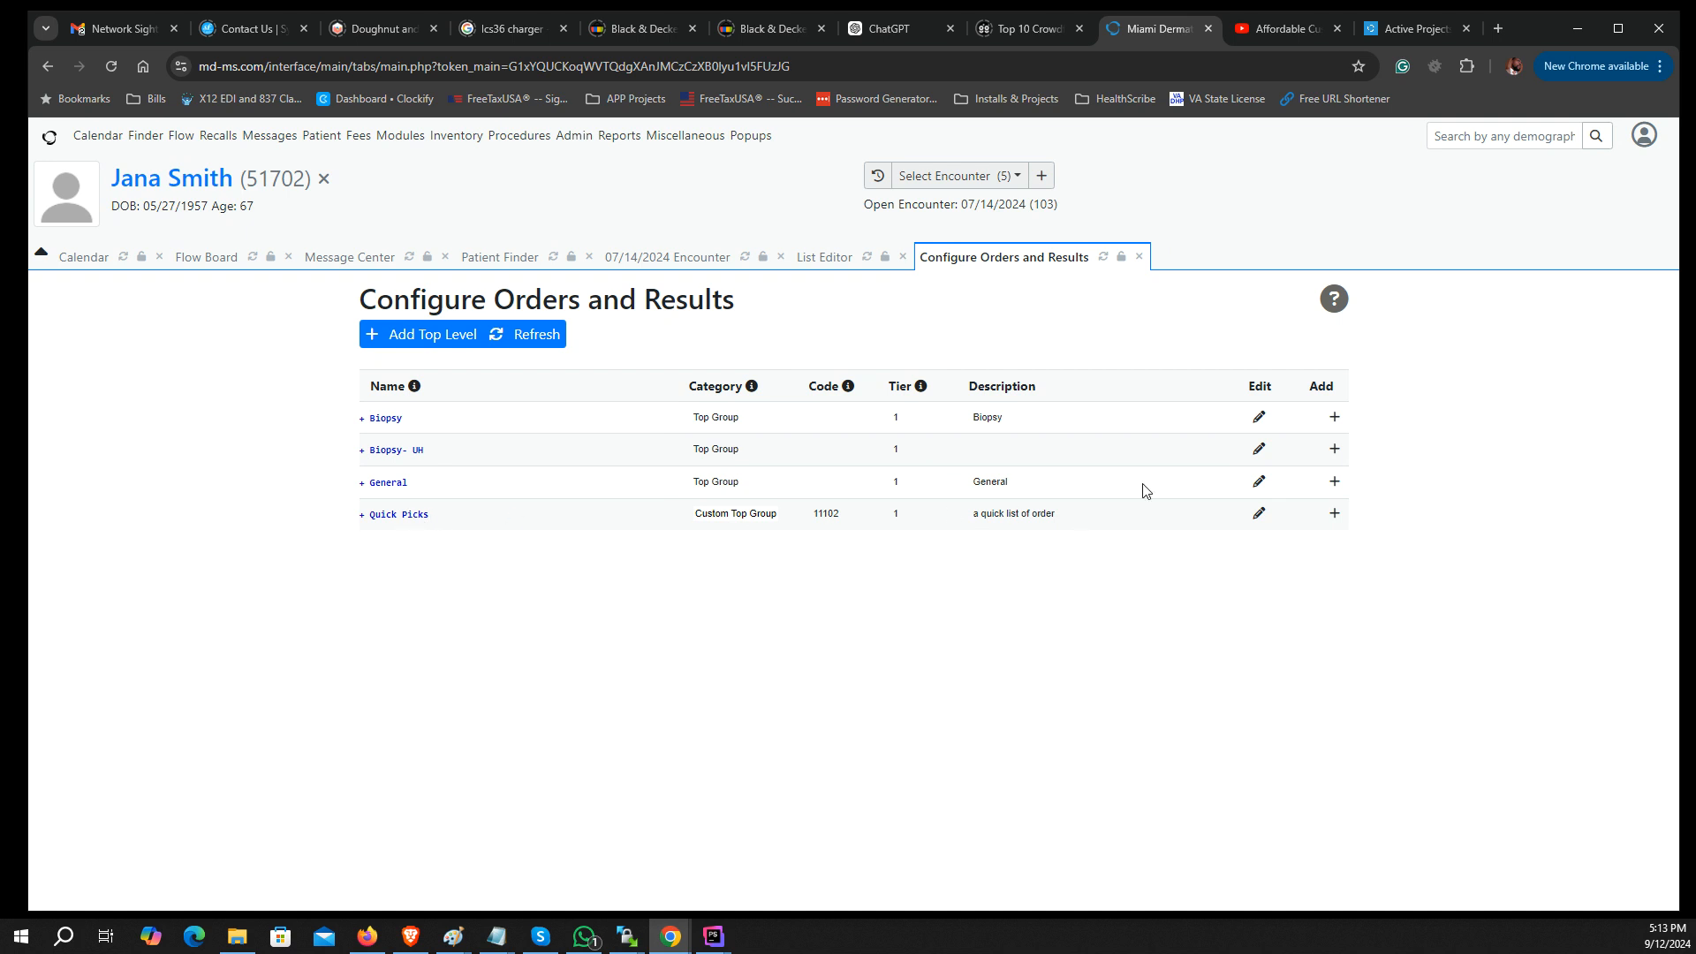
# Review the fields for adding a custom favorite item to Quick Picks, close without saving and expand the group's items
pyautogui.click(1334, 515)
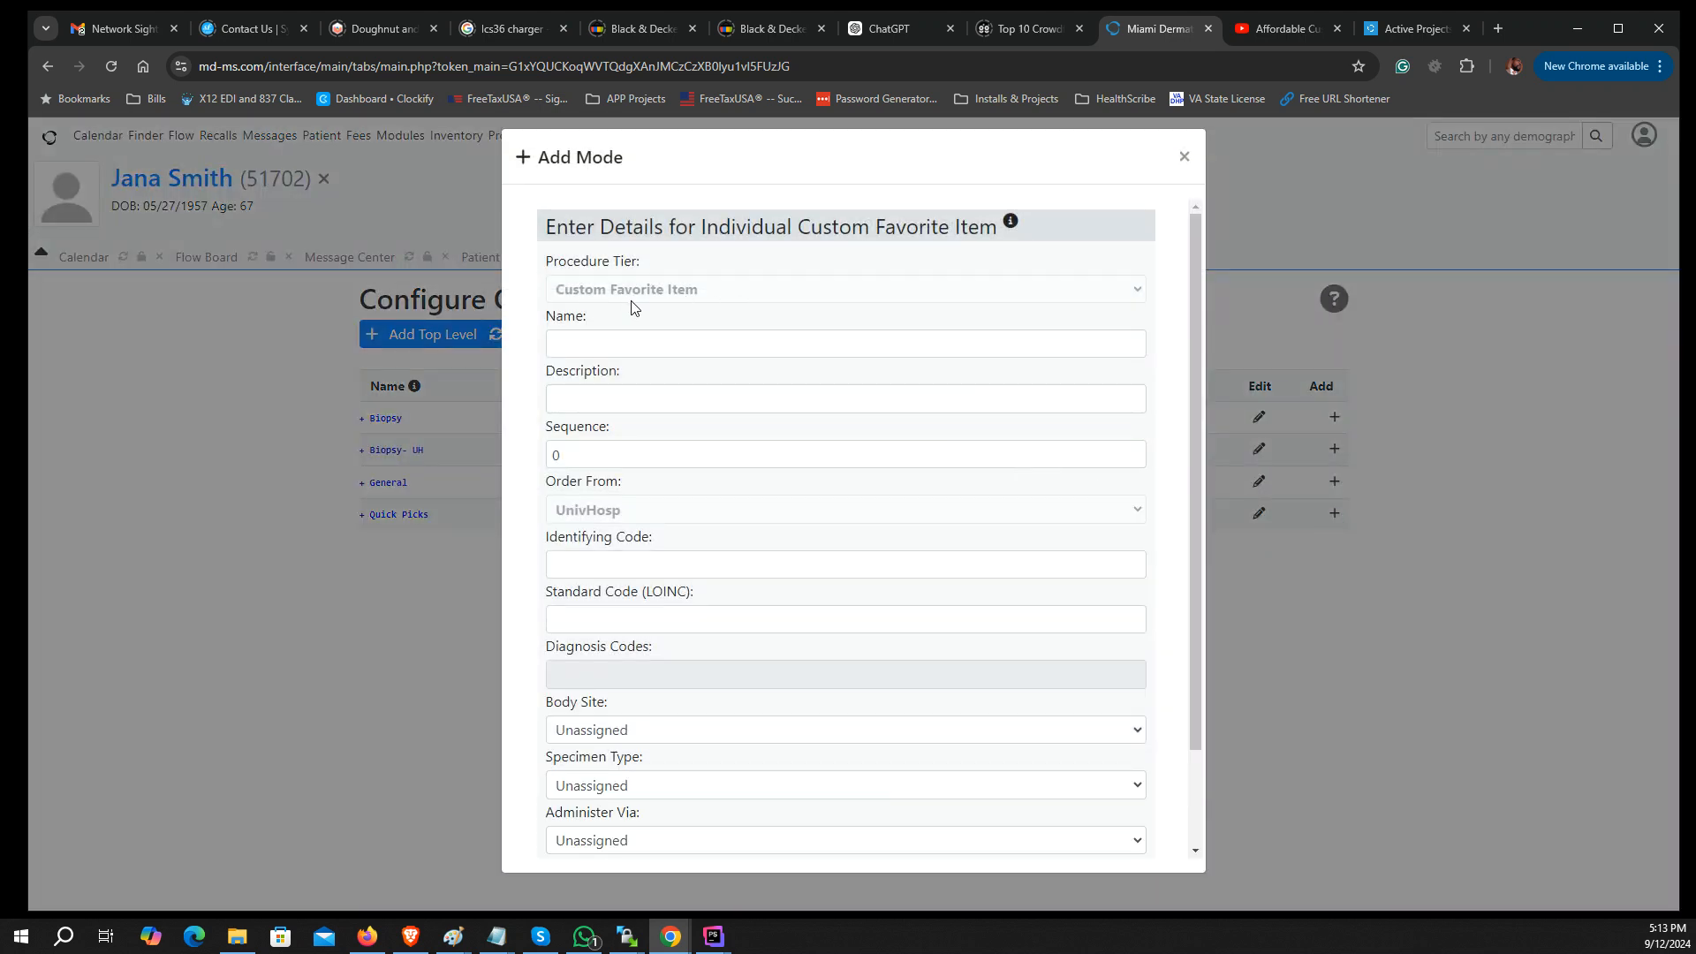
pyautogui.scroll(-2, 681, 353)
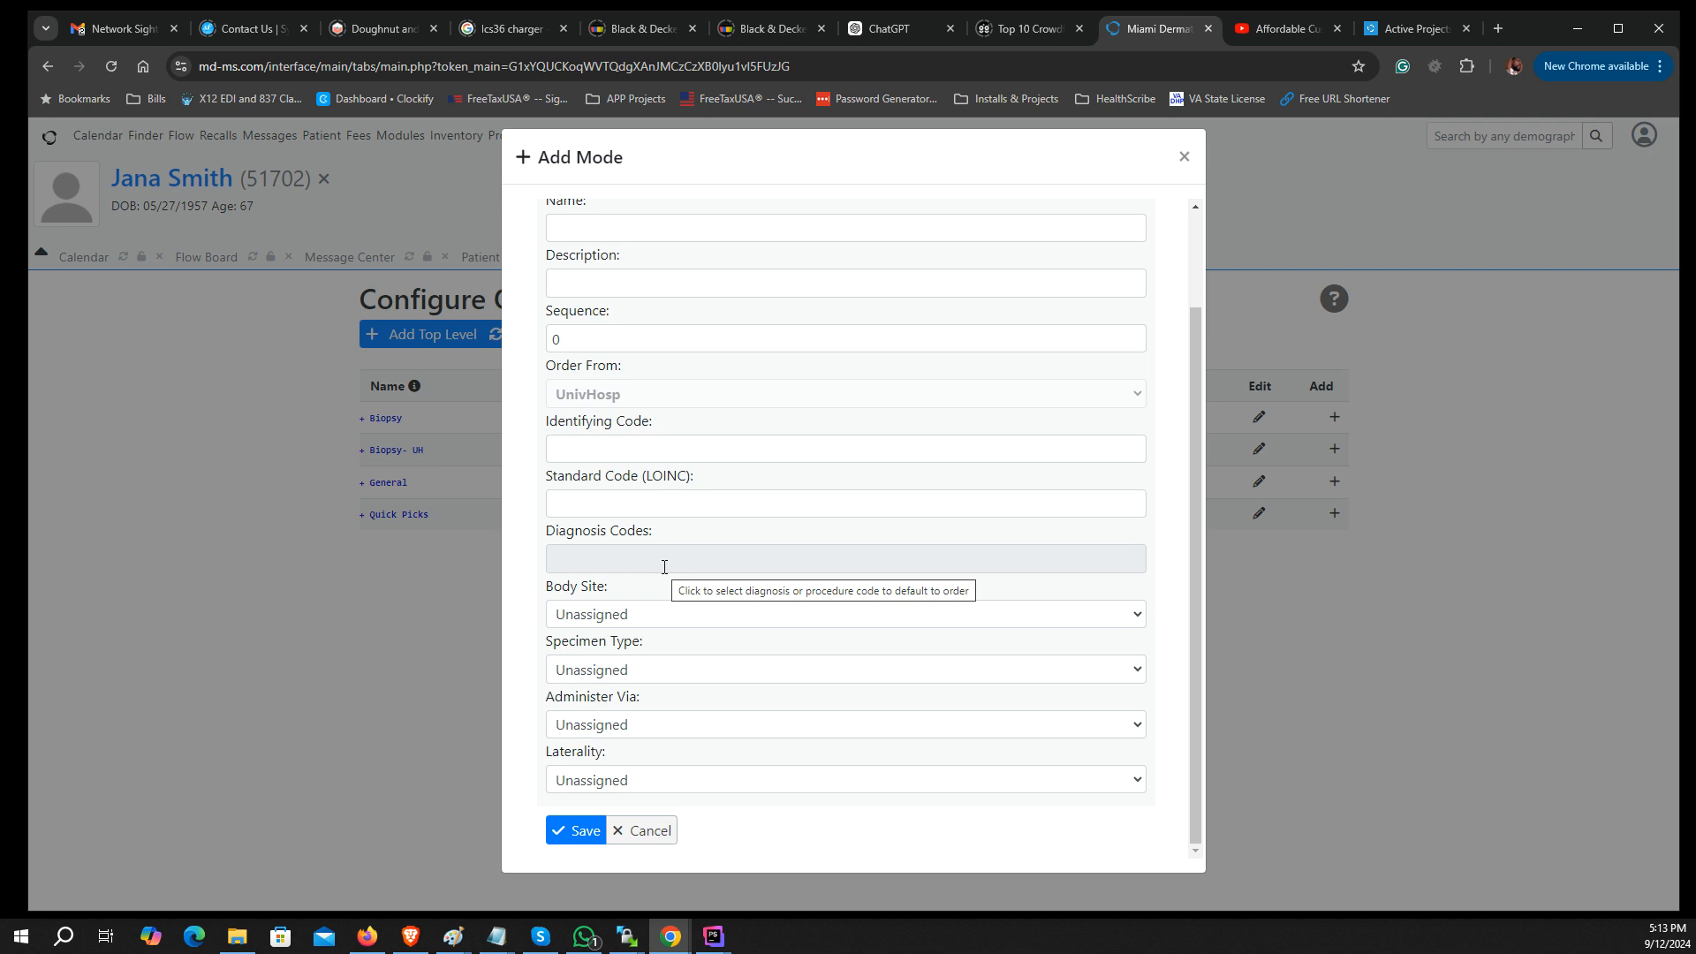
pyautogui.click(1184, 157)
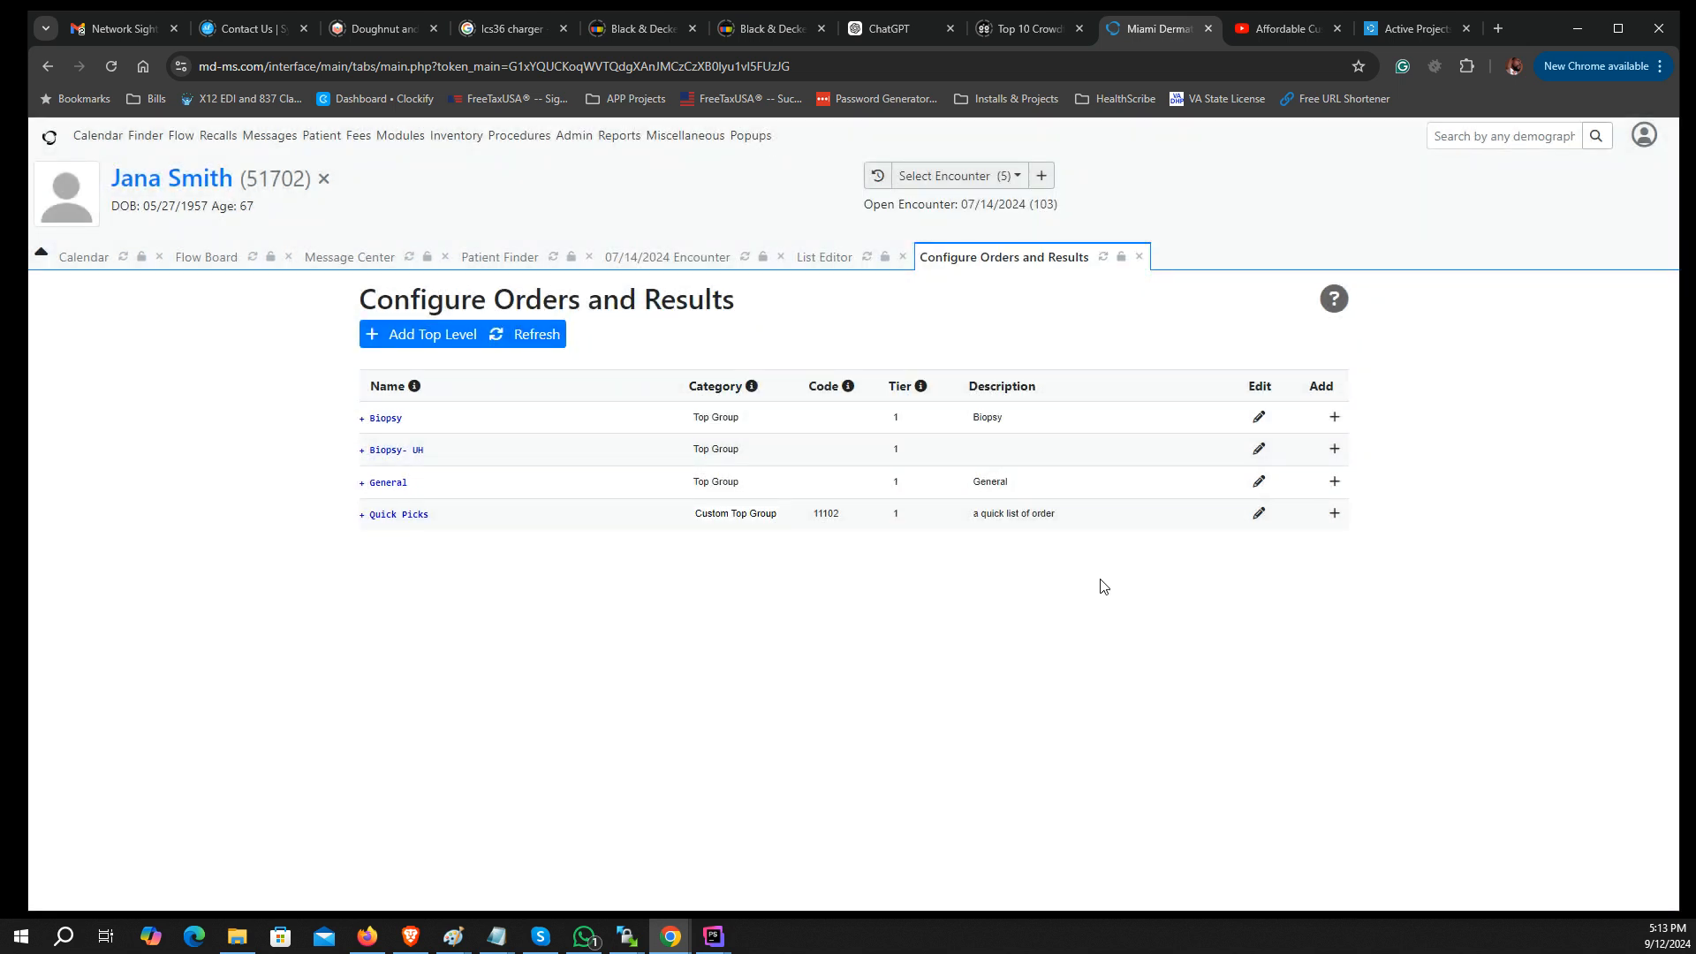
pyautogui.click(364, 515)
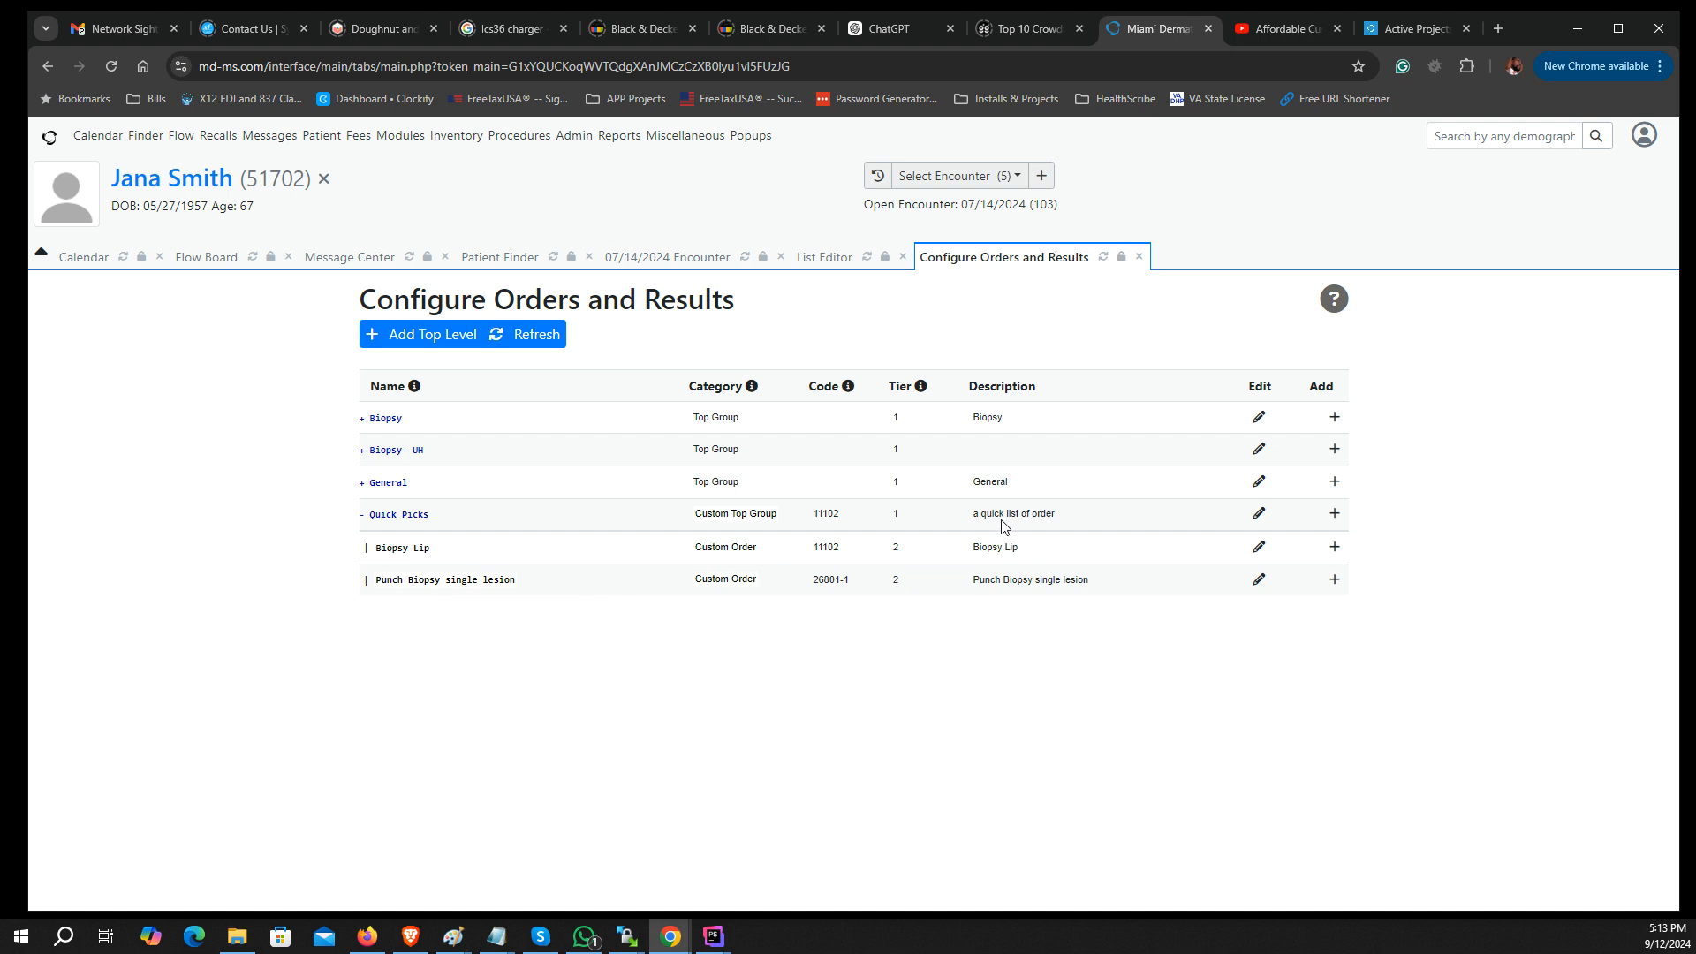
# Start a new procedure order in the 07/14/2024 encounter and choose the collecting provider in Collected By
pyautogui.click(698, 257)
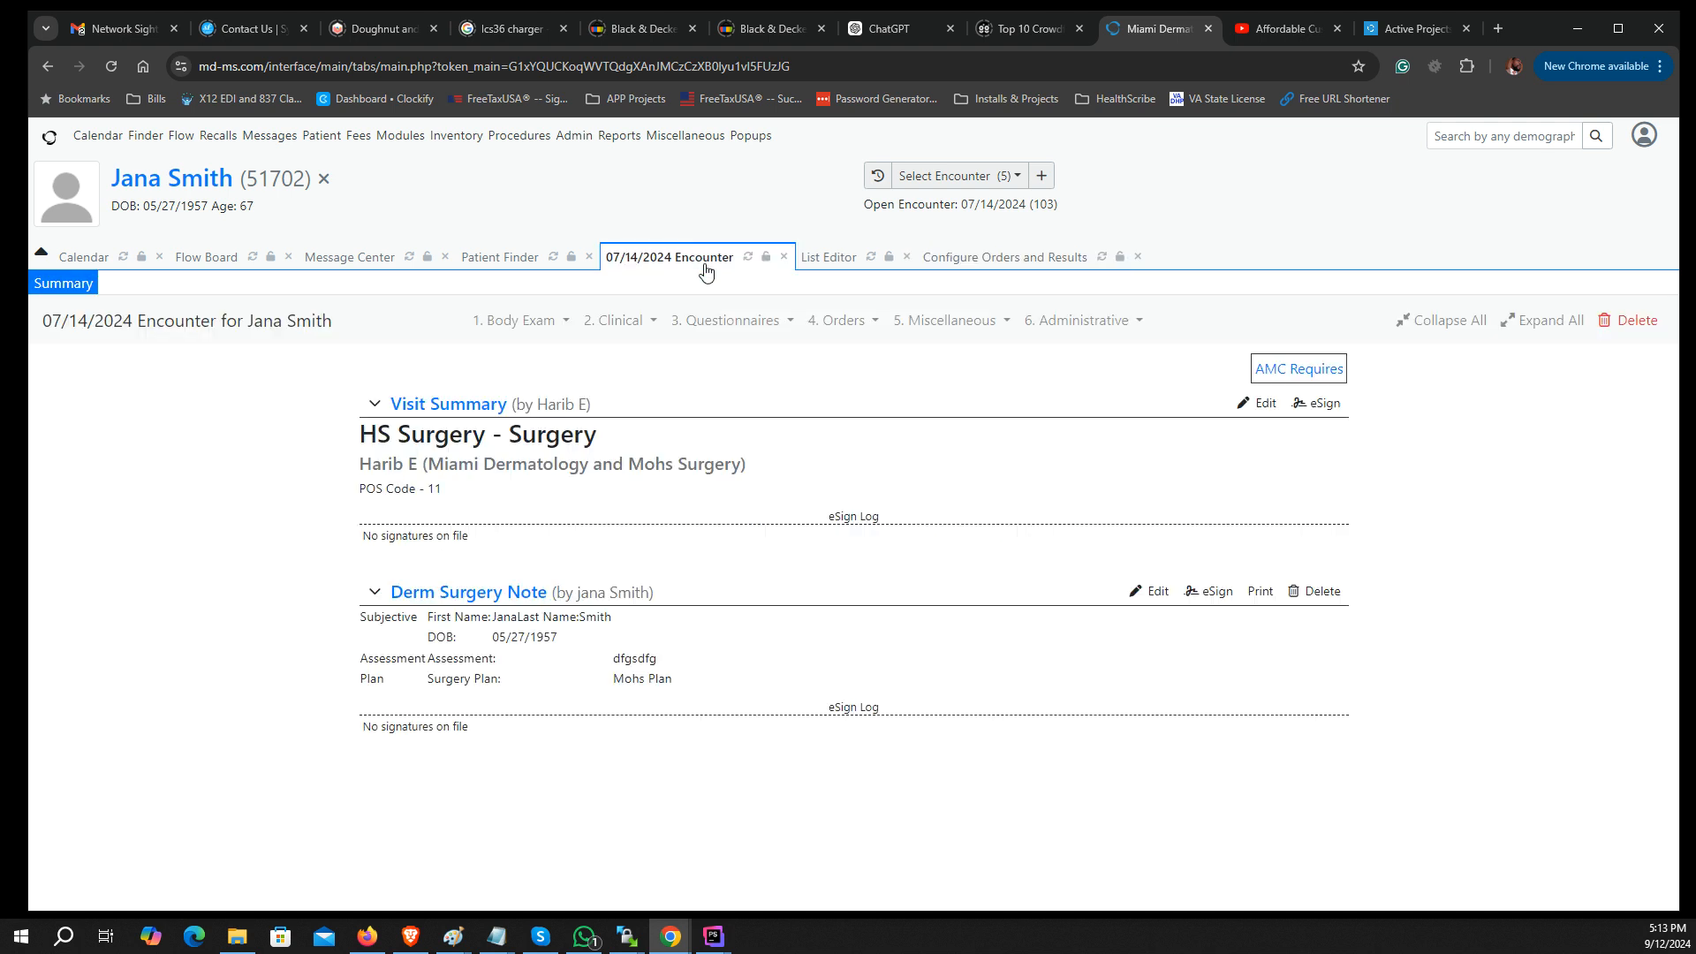
pyautogui.click(840, 320)
pyautogui.click(863, 363)
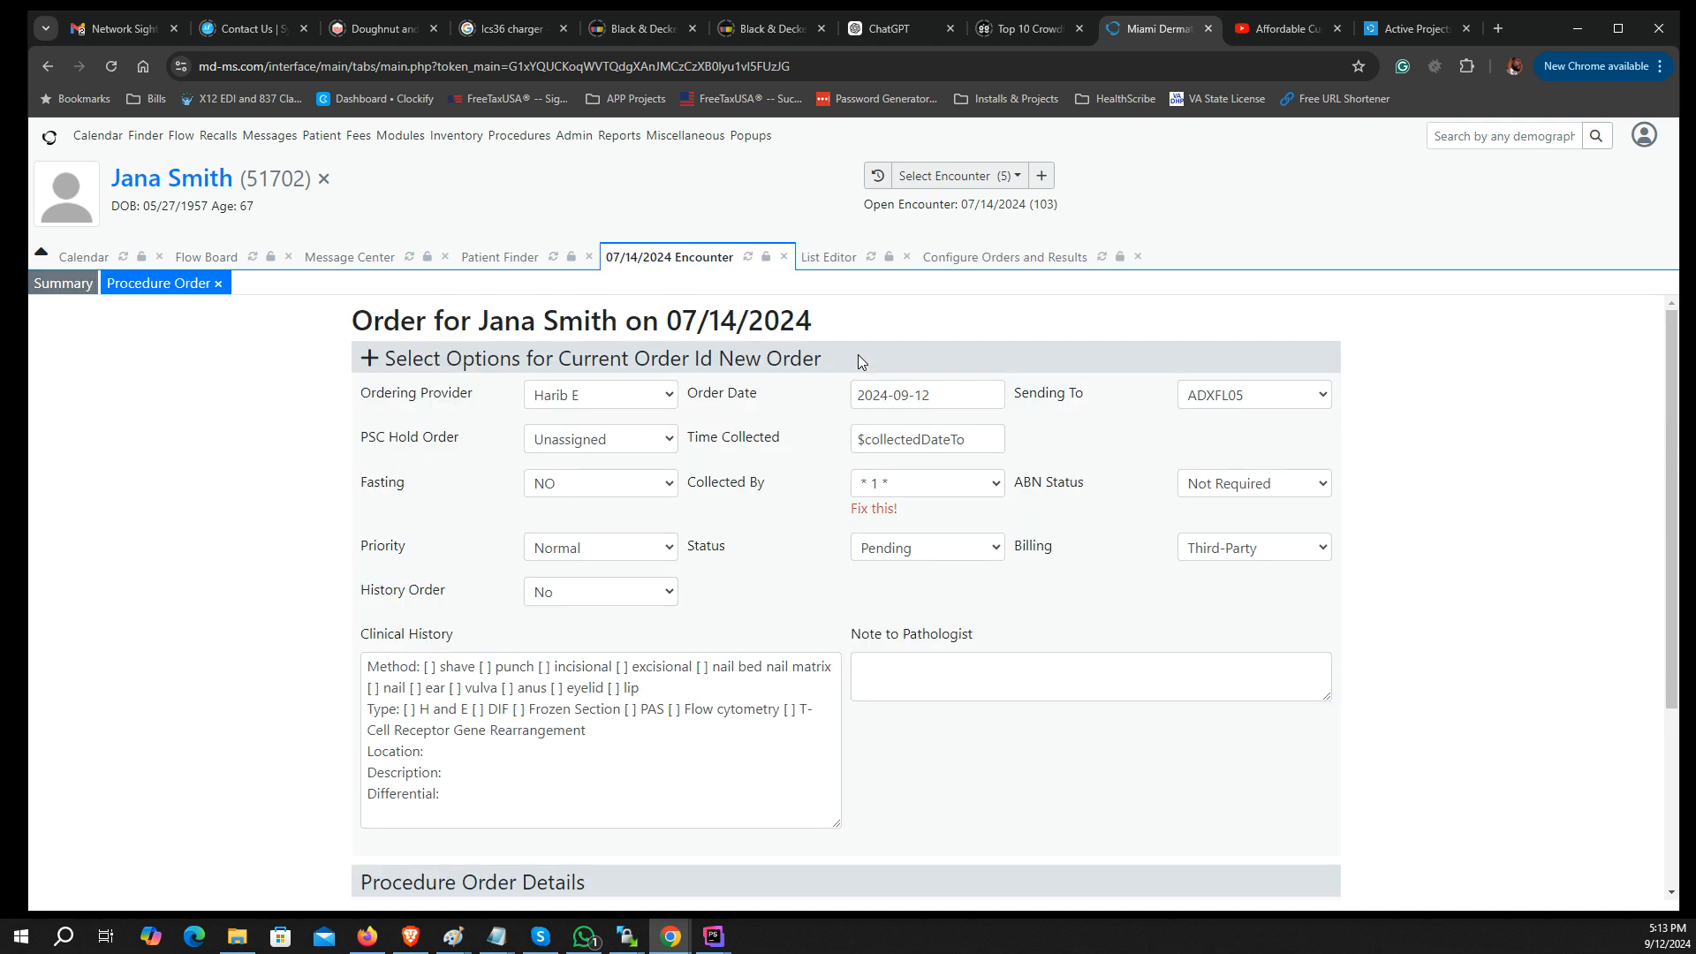
pyautogui.click(972, 484)
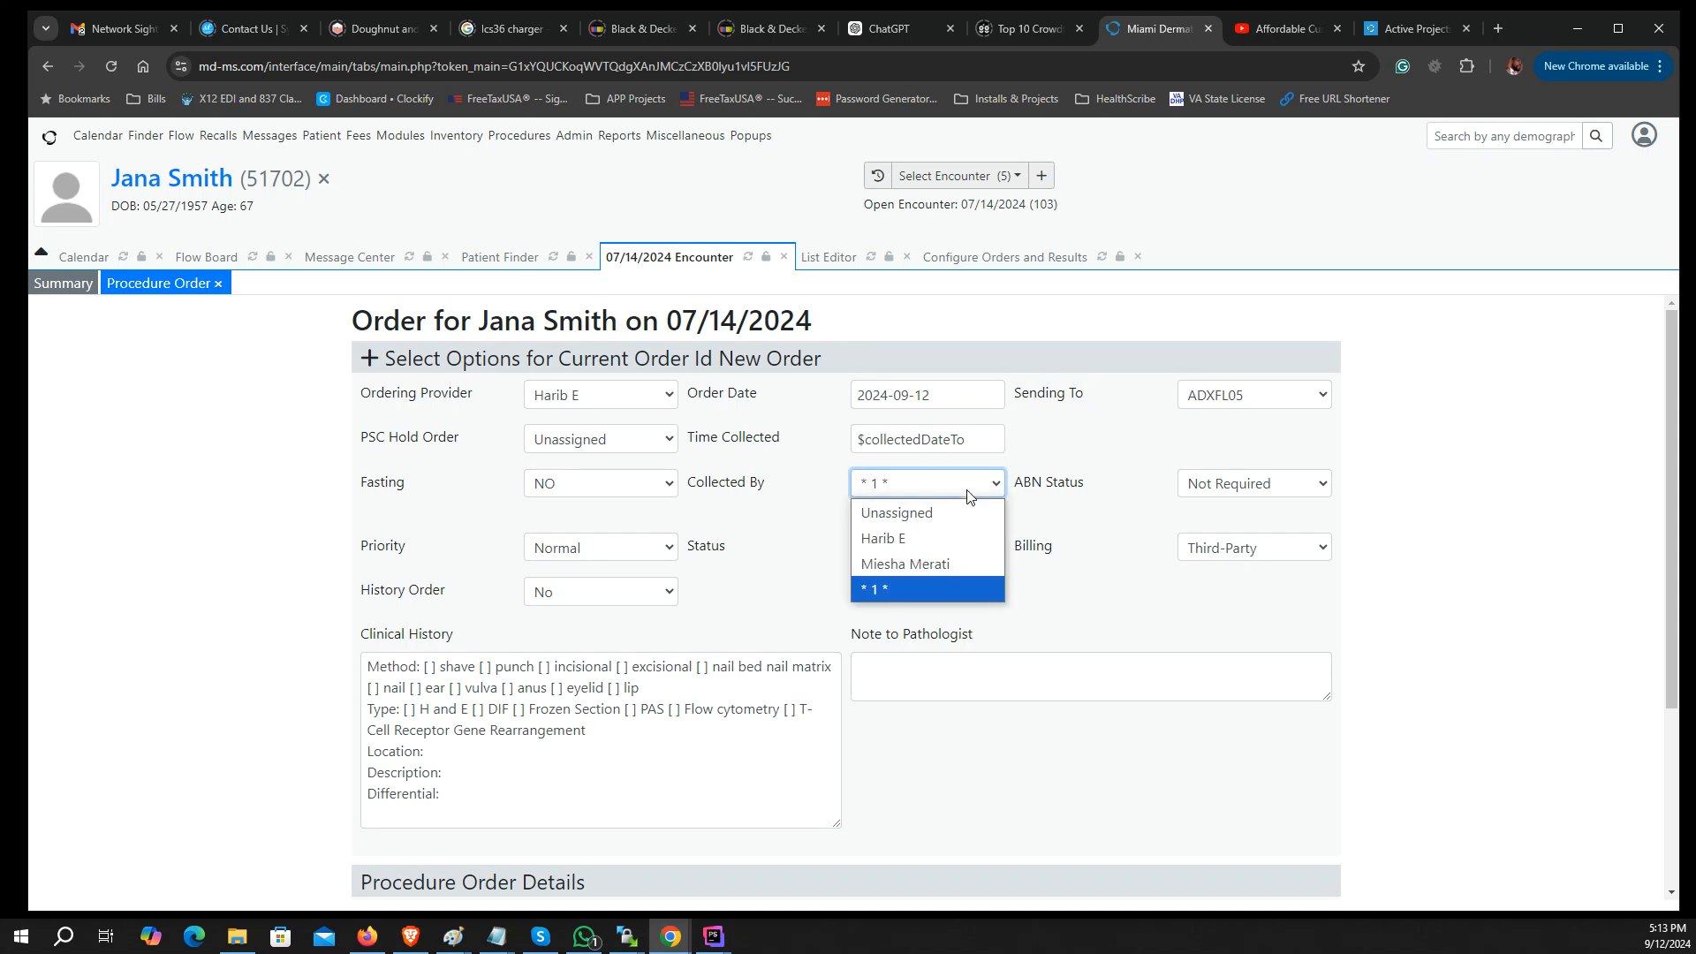
pyautogui.click(965, 540)
# Compare the order's Sending To options with the Quick Picks group's Order From setting, closing the group's details without saving
pyautogui.click(1223, 397)
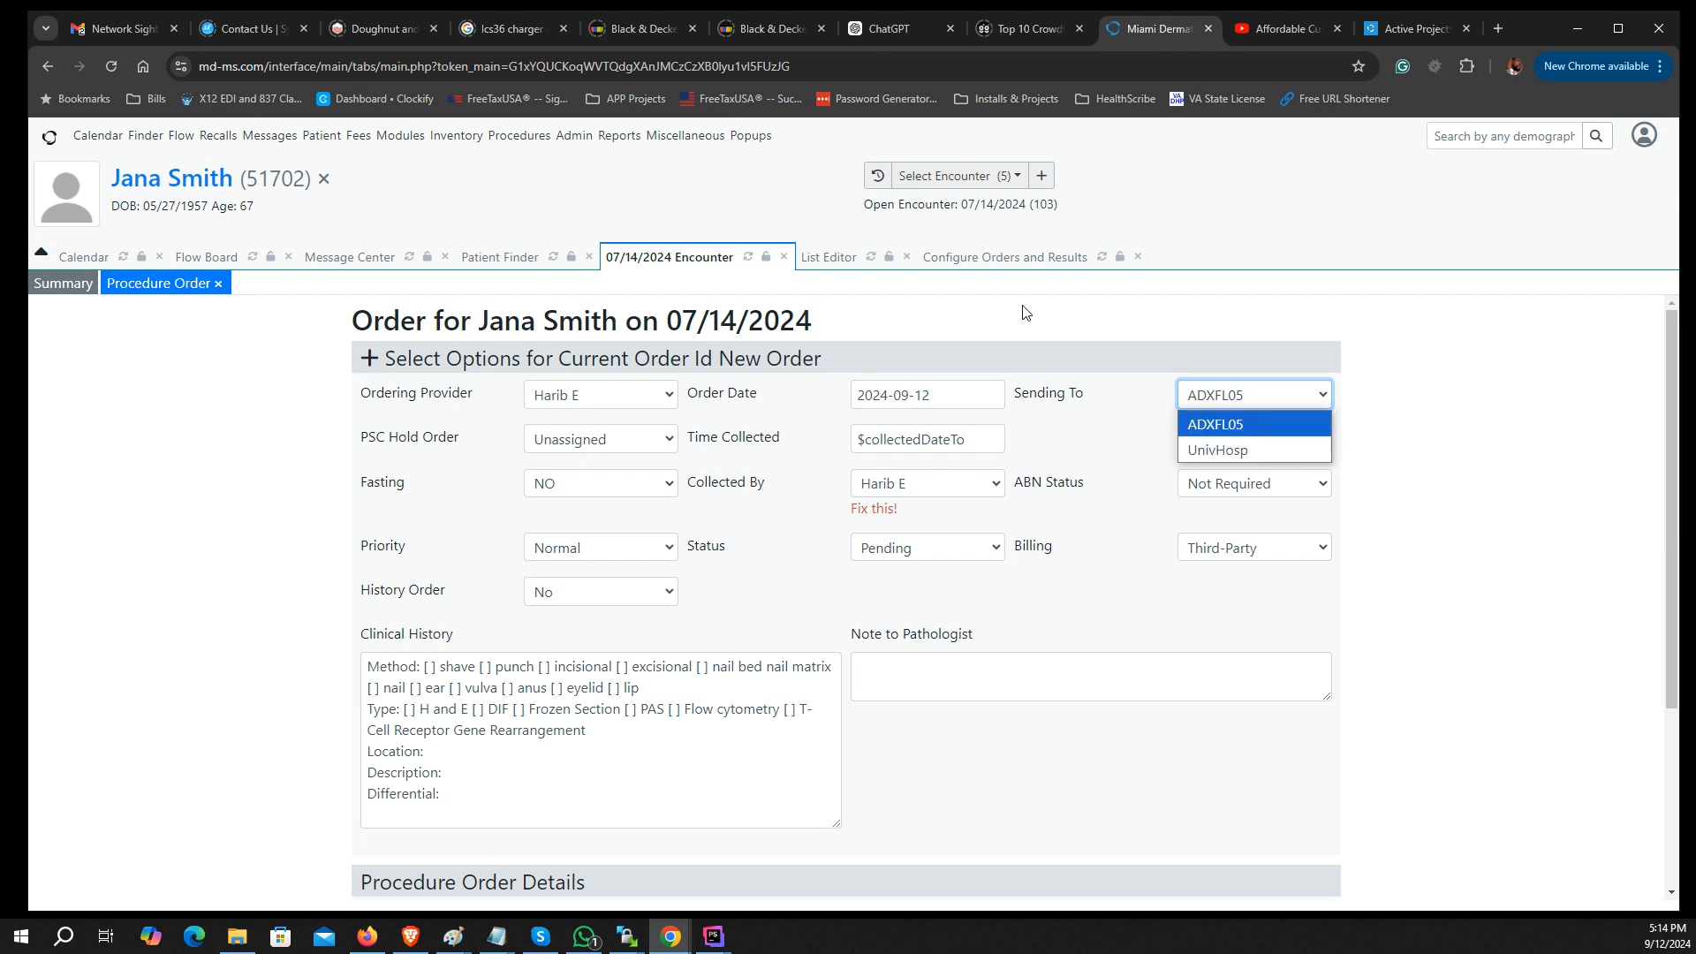
pyautogui.click(1004, 257)
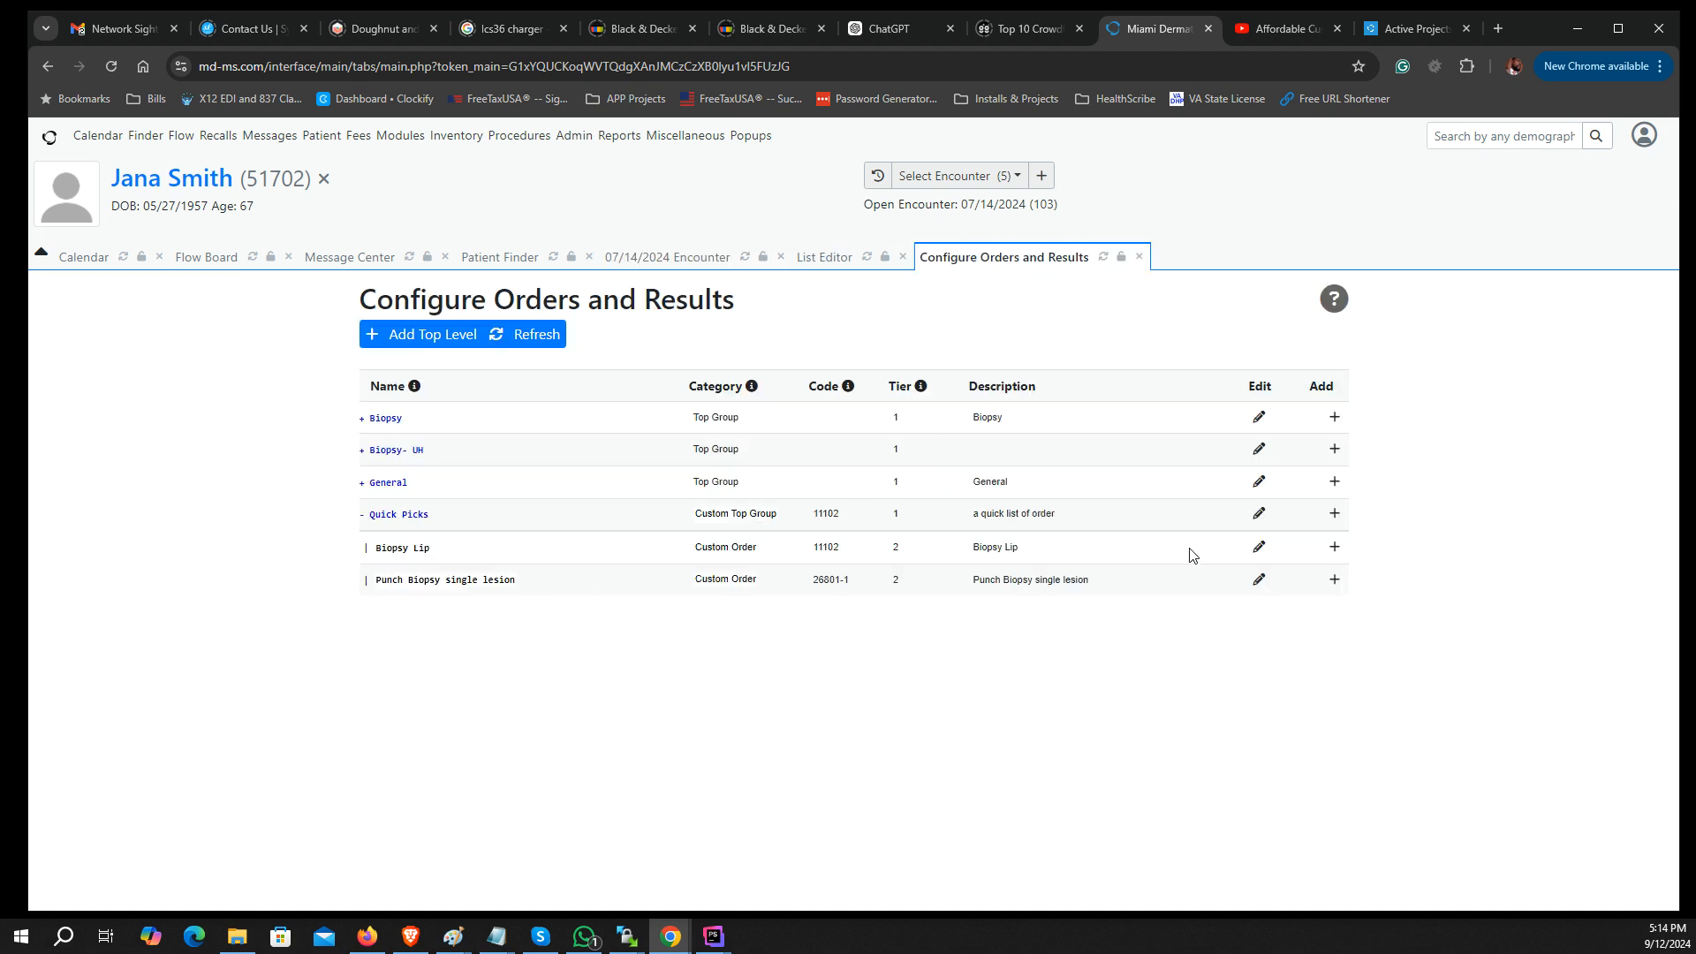
pyautogui.click(1258, 519)
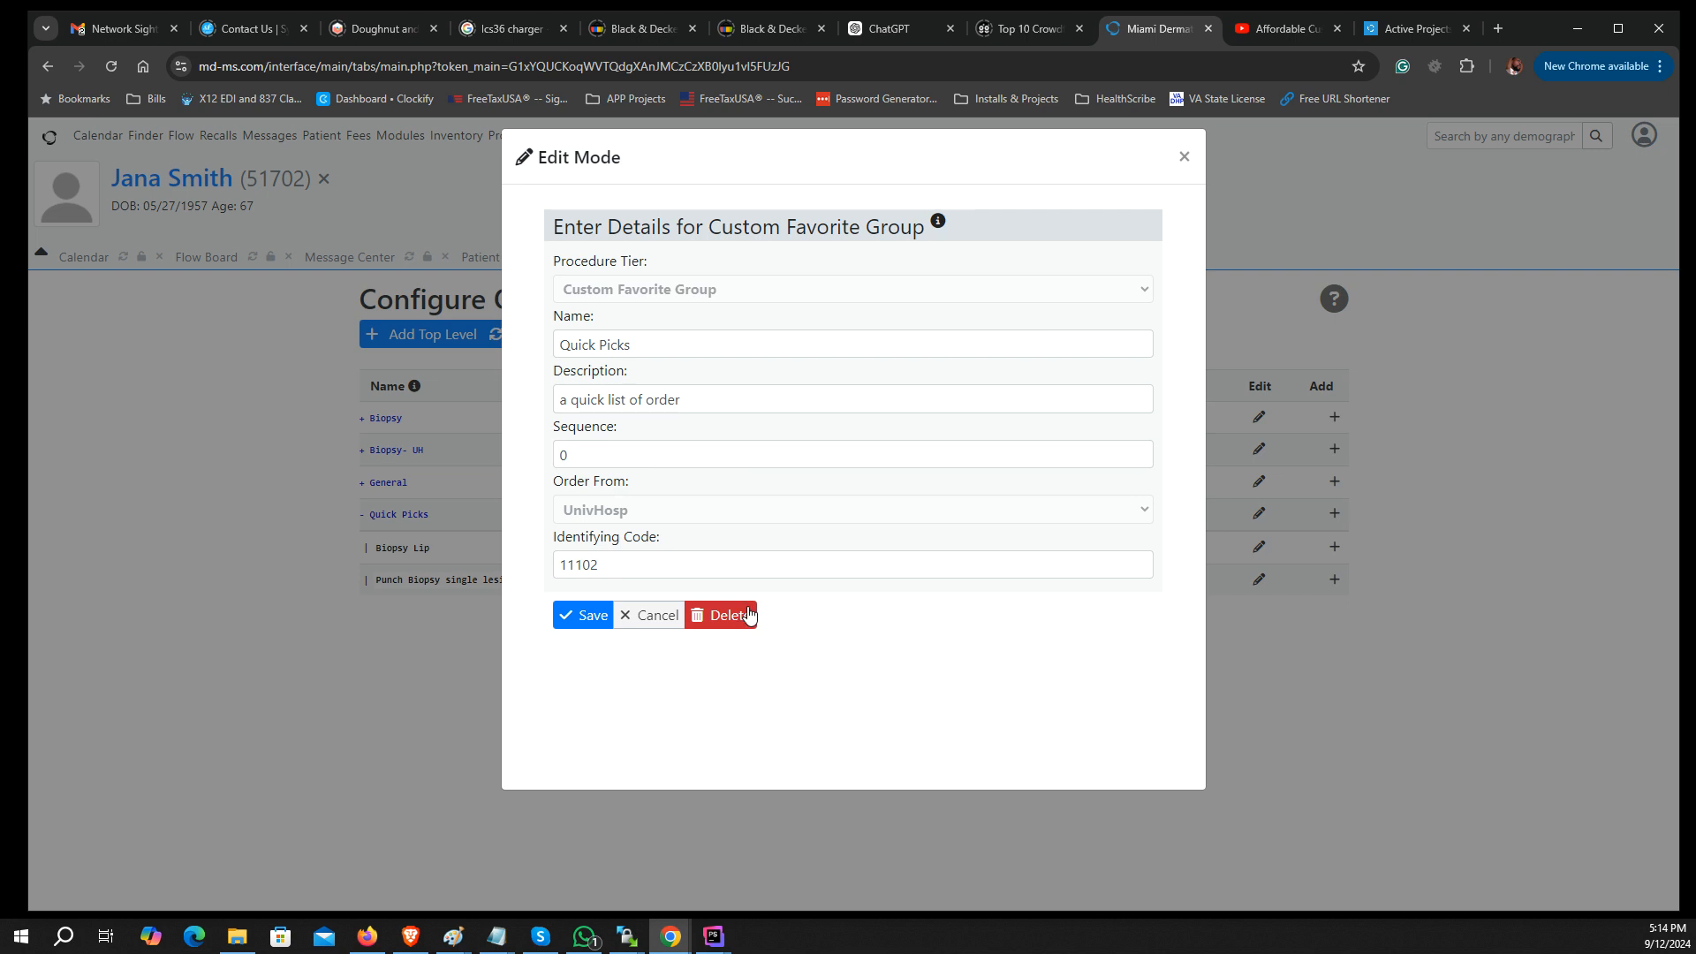
pyautogui.click(1184, 158)
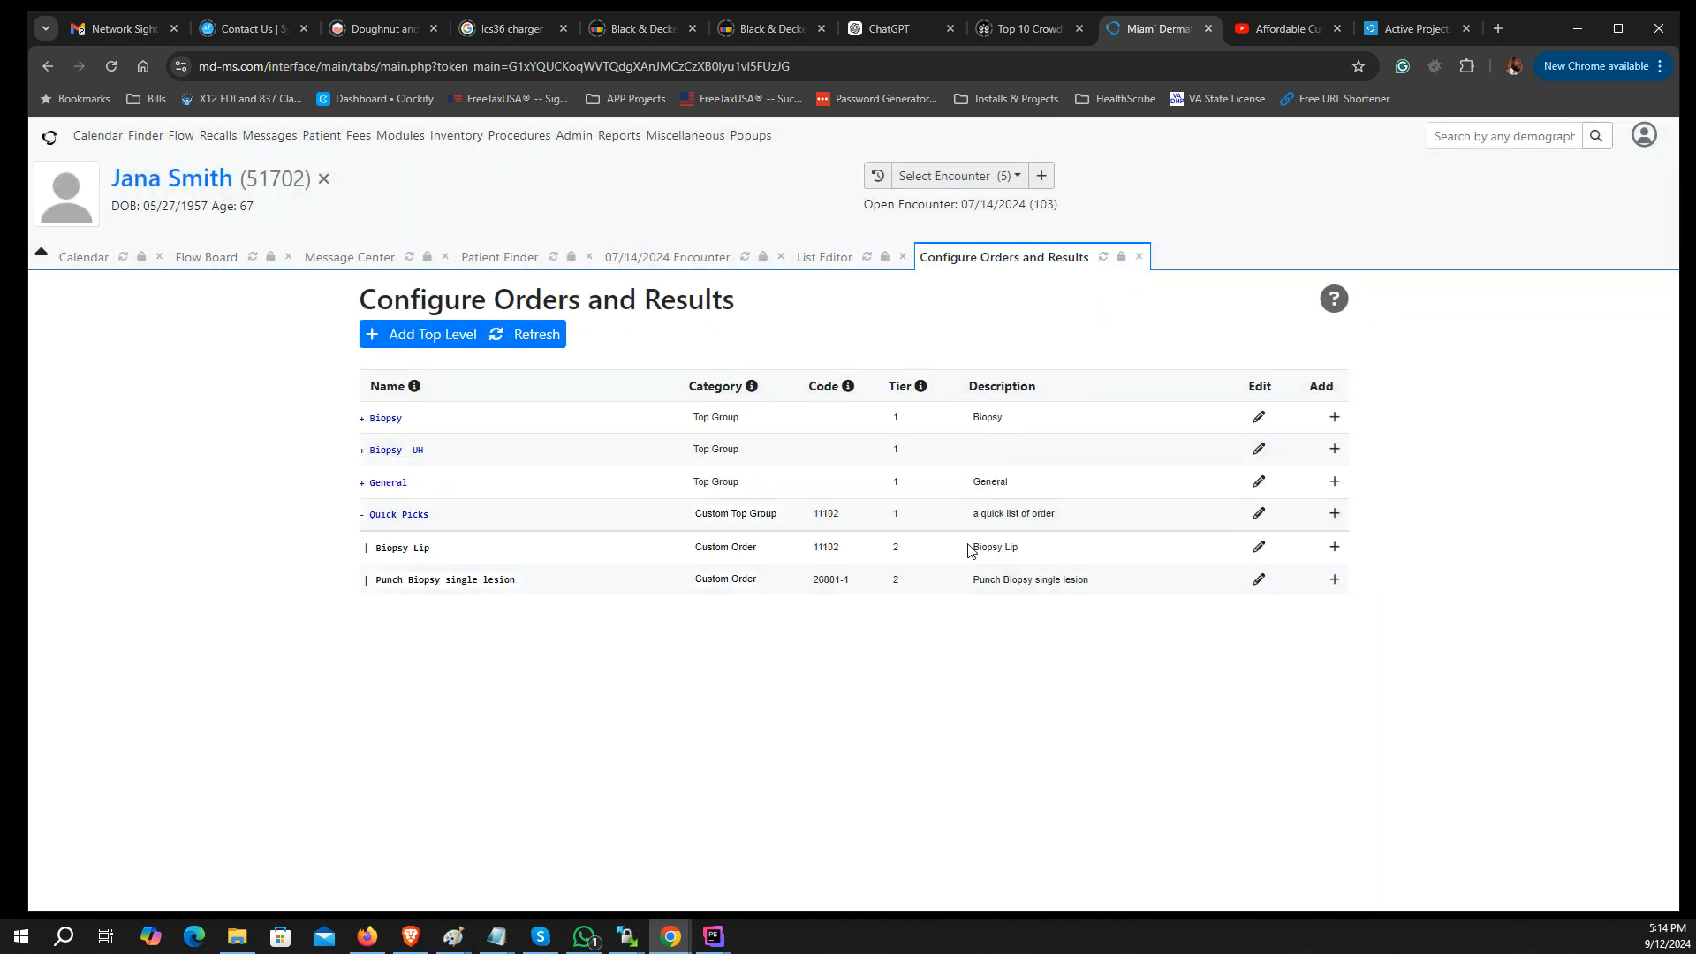
# Set the order's Sending To to UnivHosp and add the Quick Picks group from the procedure favorites
pyautogui.click(693, 258)
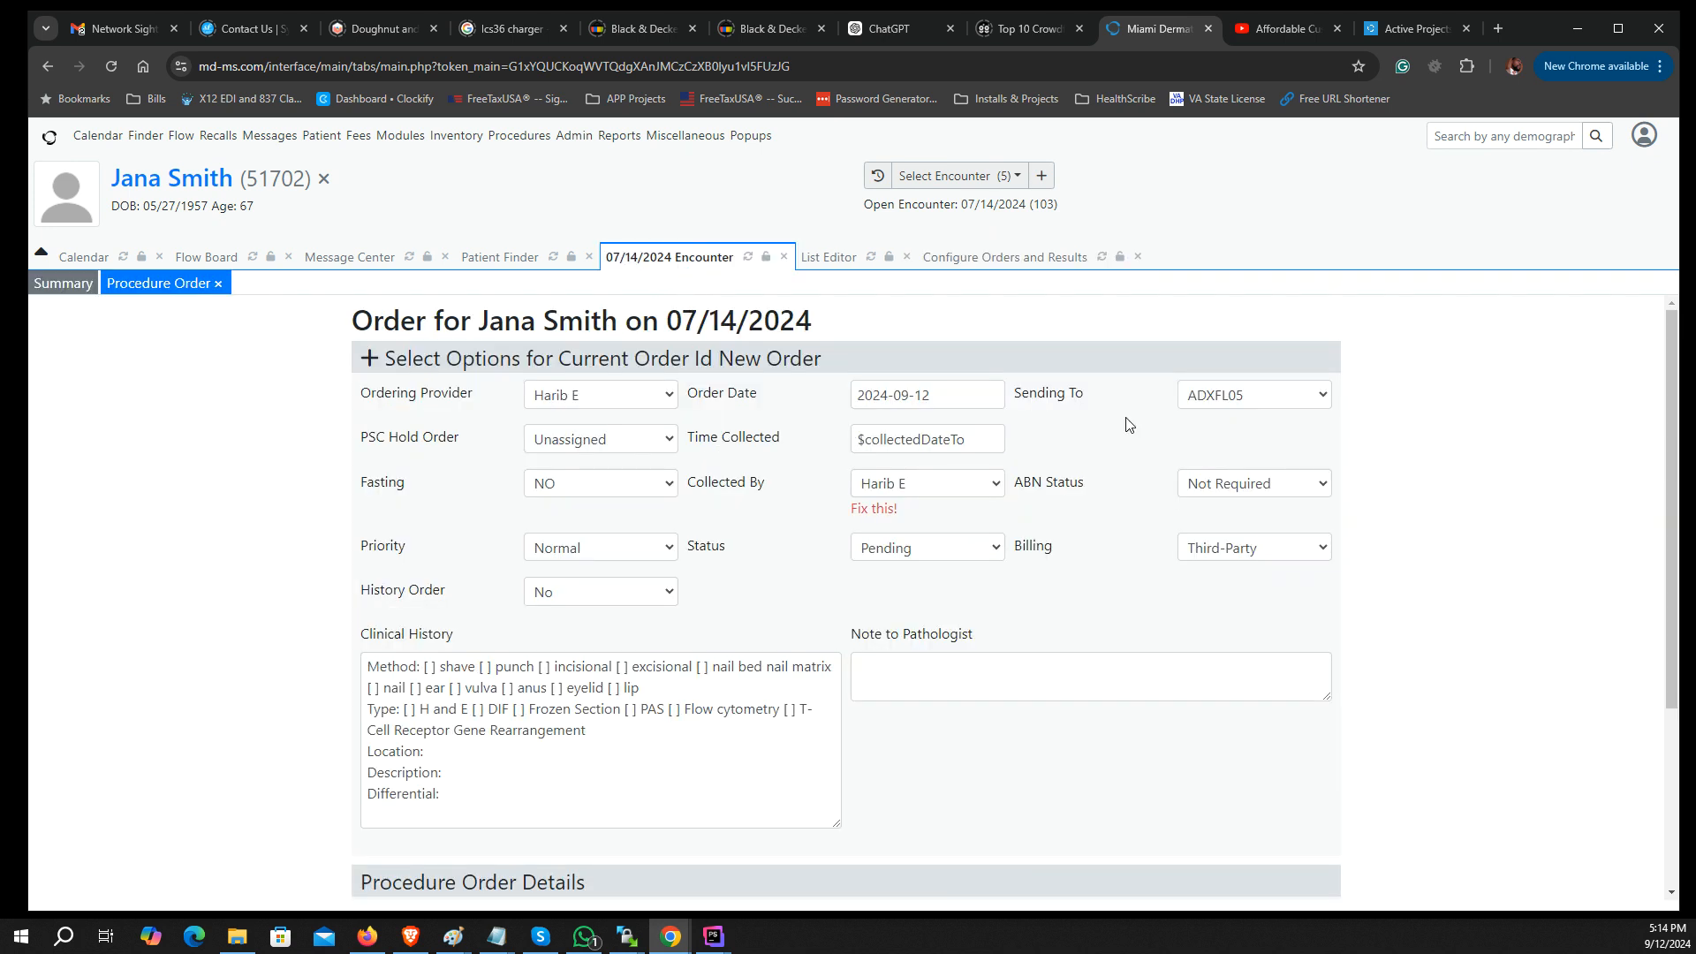
pyautogui.click(1263, 399)
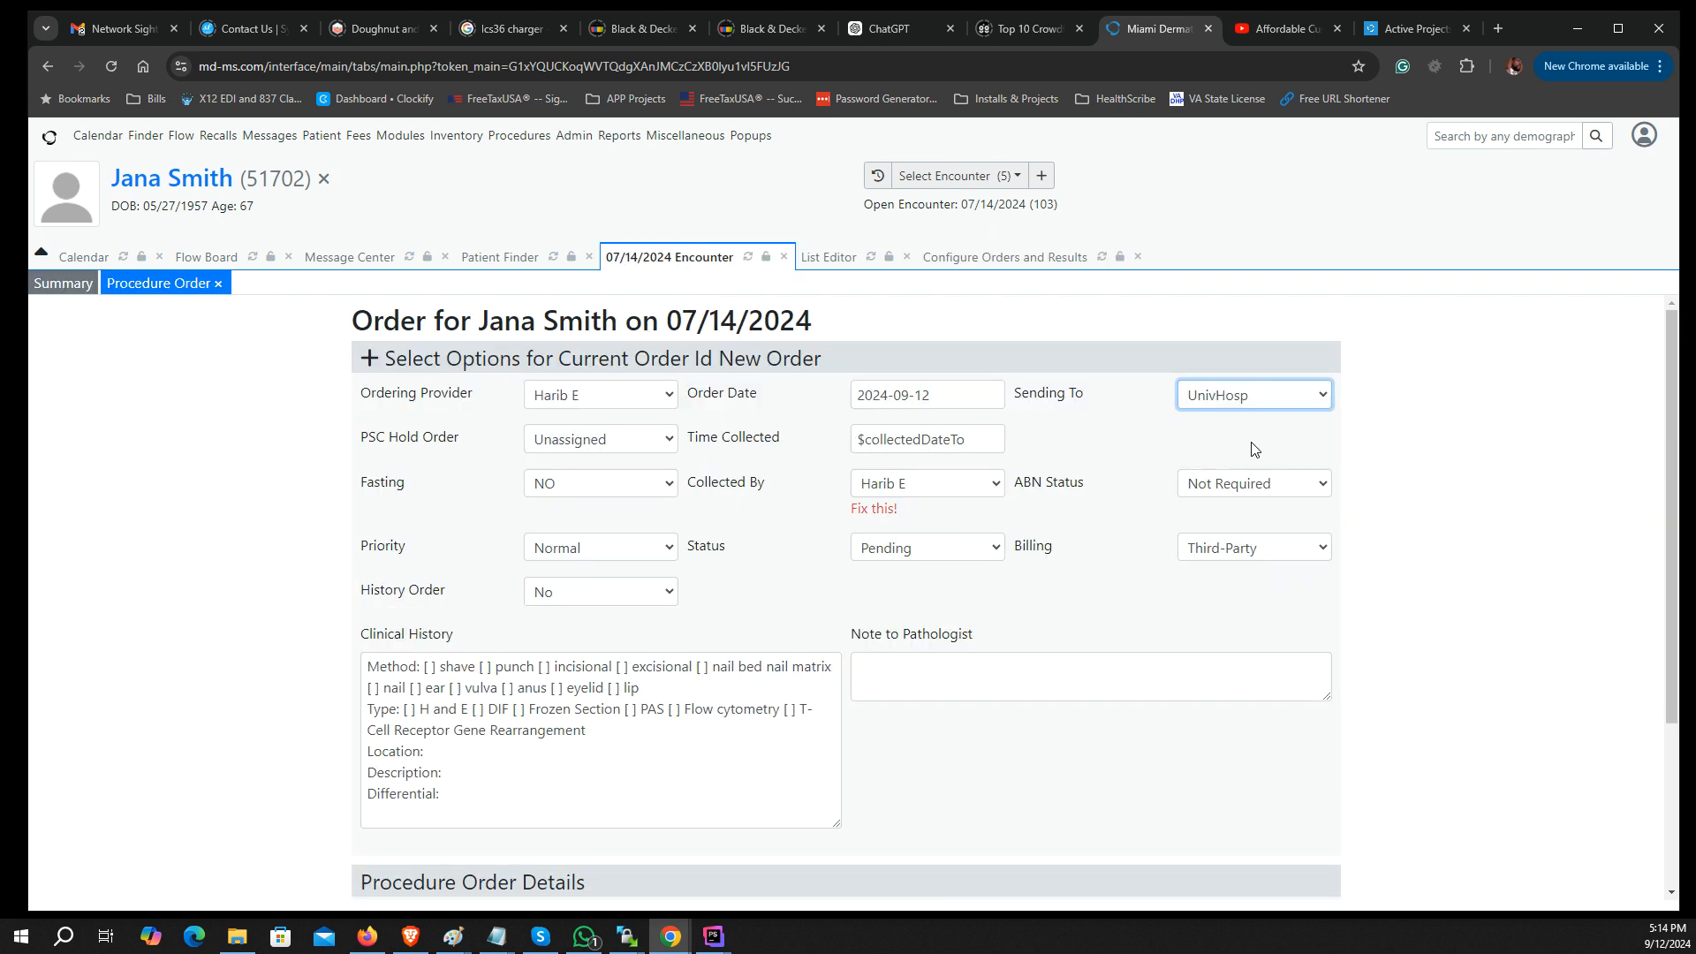
pyautogui.click(1250, 450)
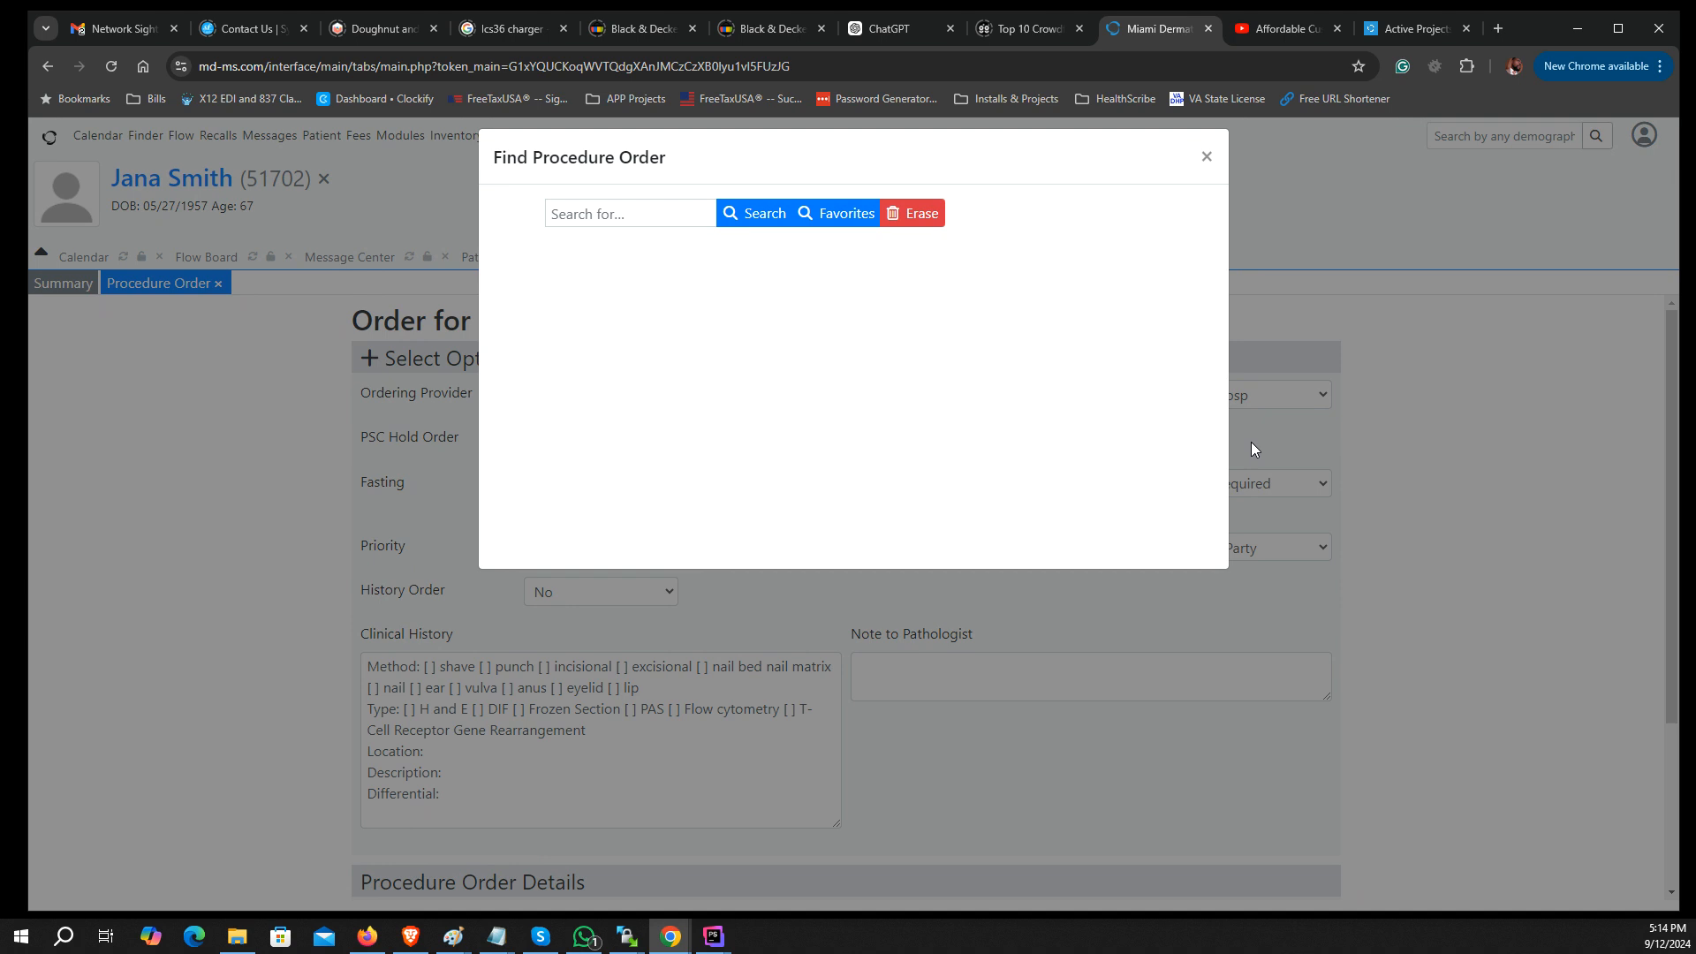
pyautogui.click(848, 214)
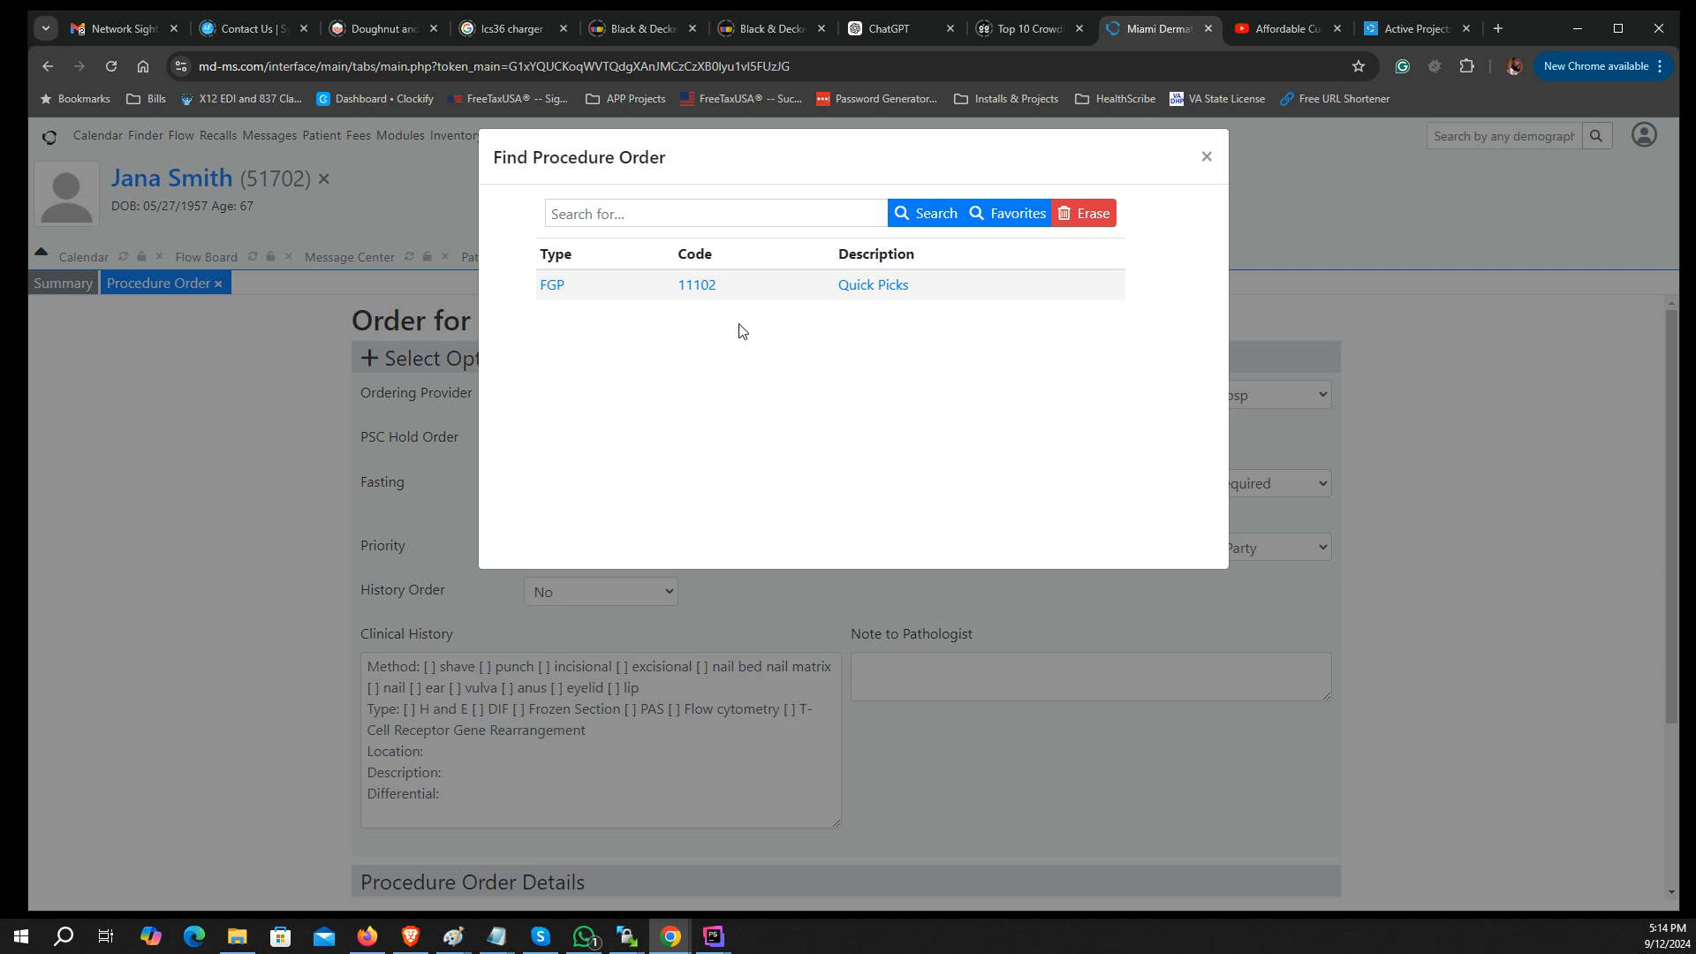
pyautogui.click(694, 286)
pyautogui.scroll(-3, 785, 505)
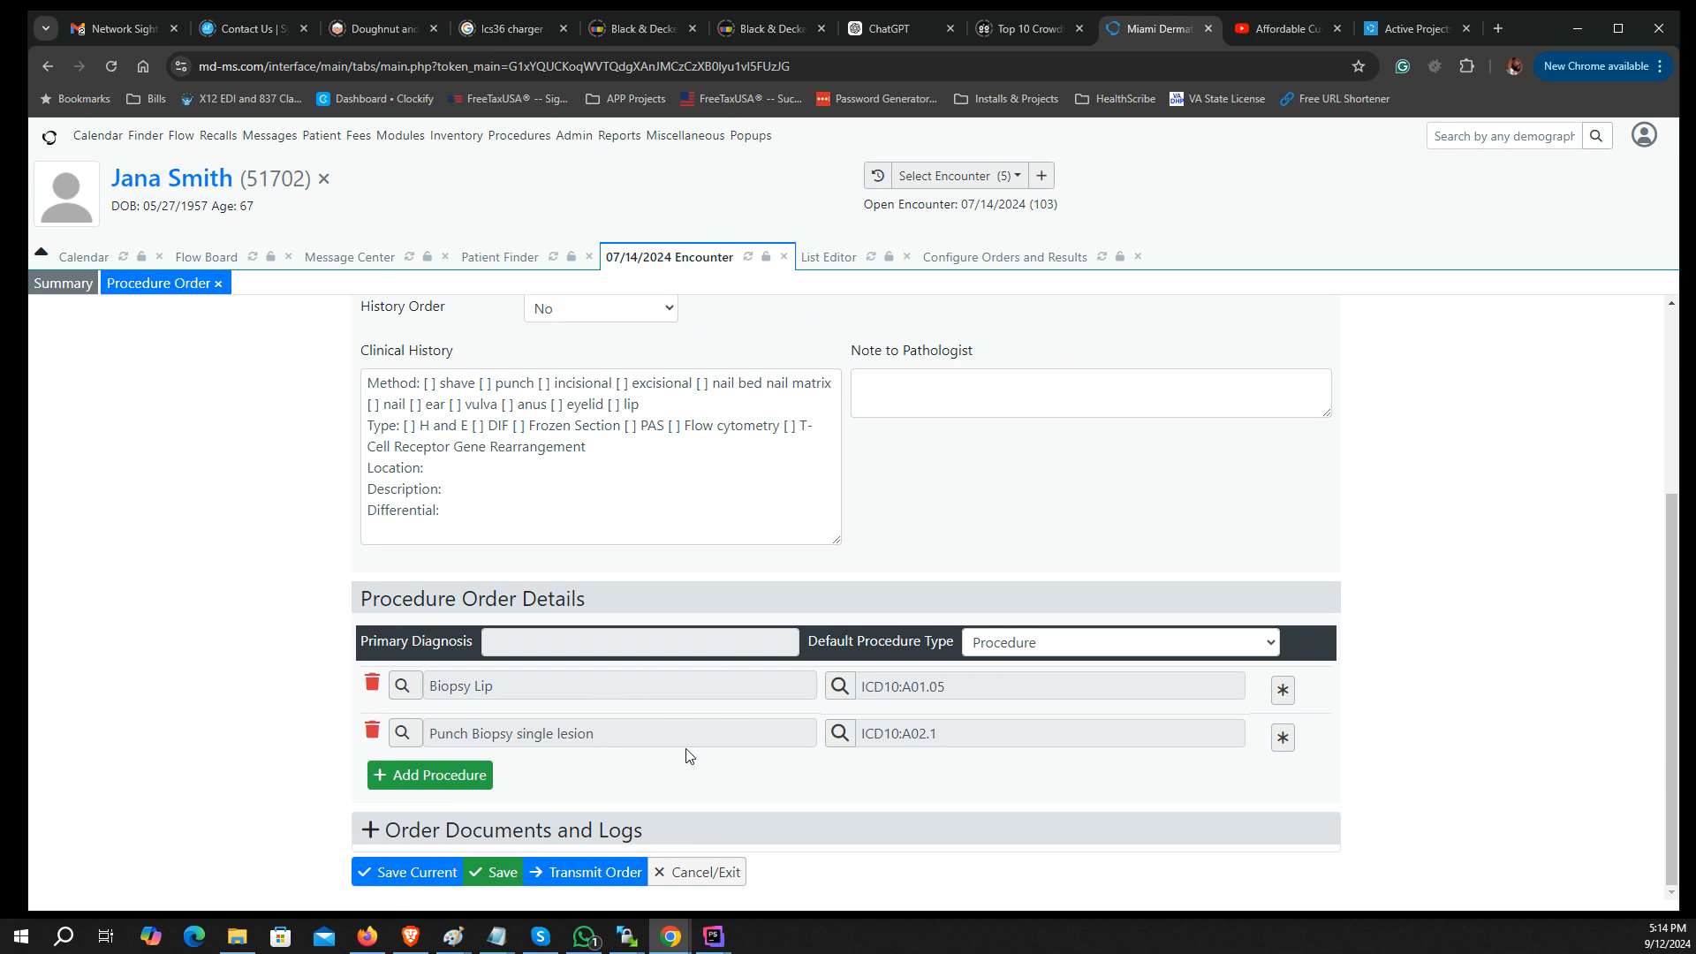